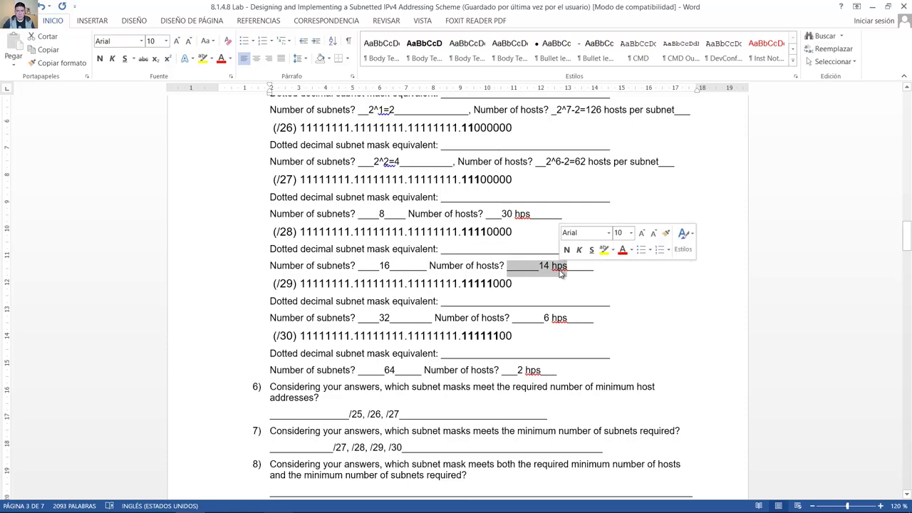
Answer question 8 with the /27 subnet mask and compare it with the prefixes listed under questions 6 and 7.
drag(275, 180, 566, 217)
scroll(559, 242, down, 6)
scroll(431, 225, up, 1)
drag(424, 218, 471, 218)
text(/27)
drag(405, 142, 388, 143)
click(401, 143)
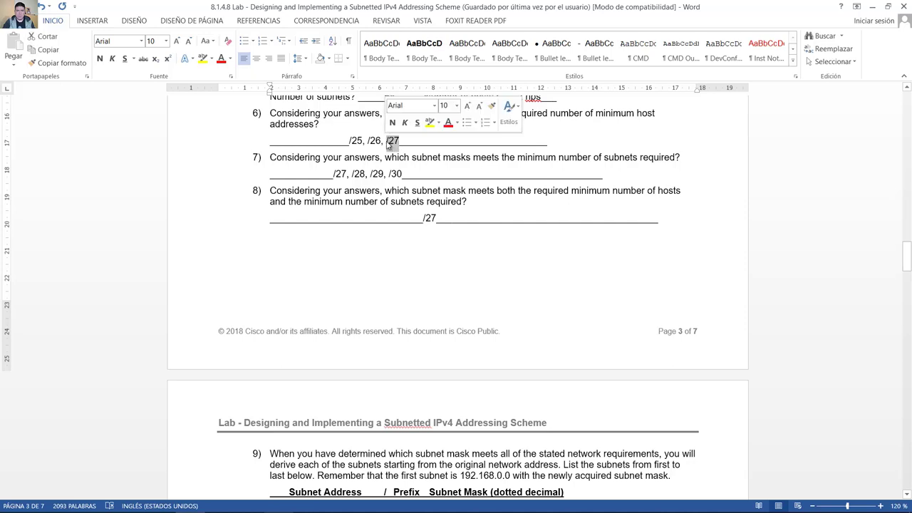
drag(347, 173, 334, 174)
click(348, 175)
drag(444, 219, 425, 219)
Check the subnet table under question 9, and switch to the Excel subnetting workbook with the 192.168.0.0/24 network.
scroll(496, 250, down, 7)
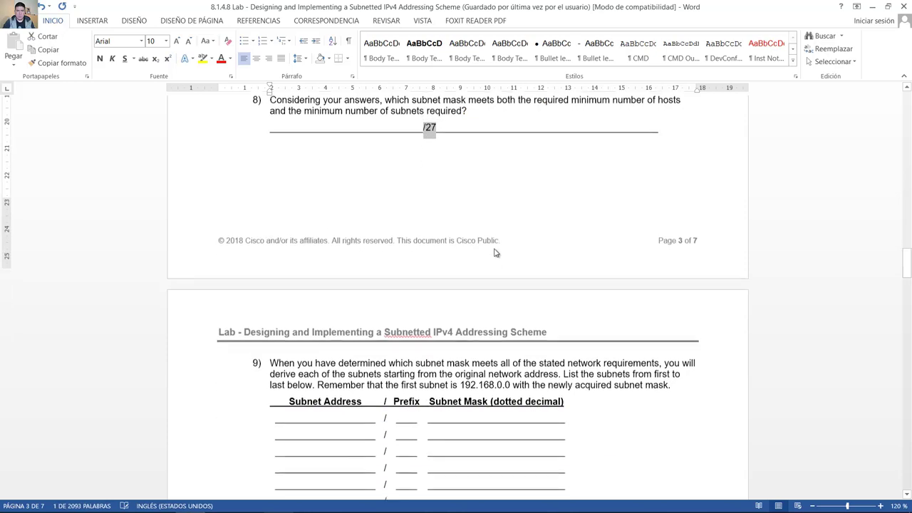
drag(664, 180, 674, 207)
key(alt+Tab)
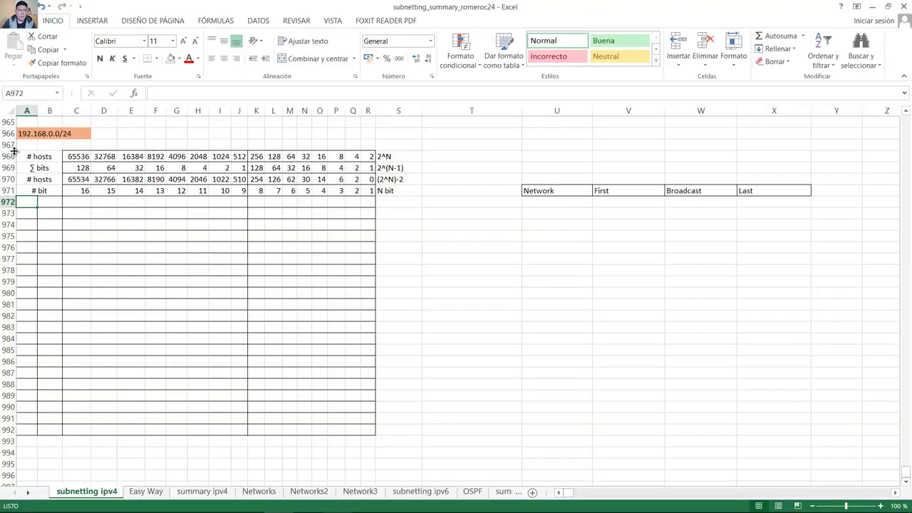
click(32, 133)
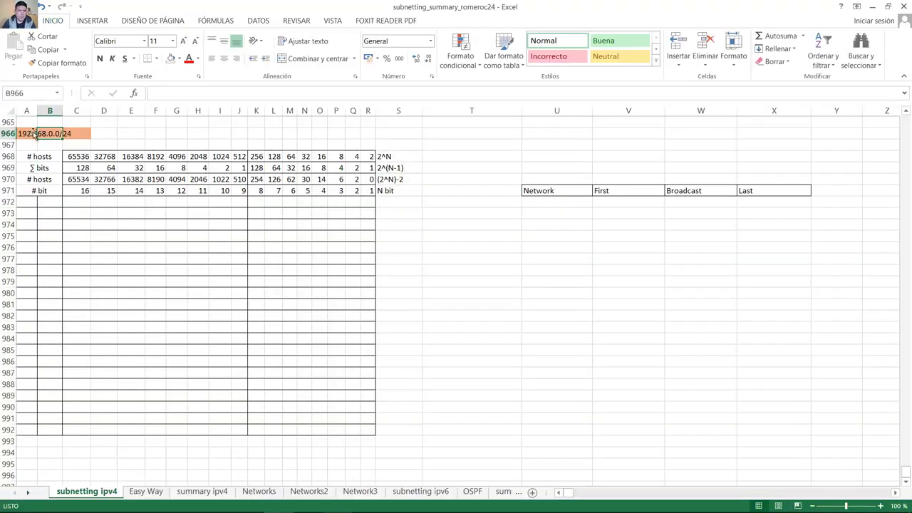
drag(35, 134, 72, 136)
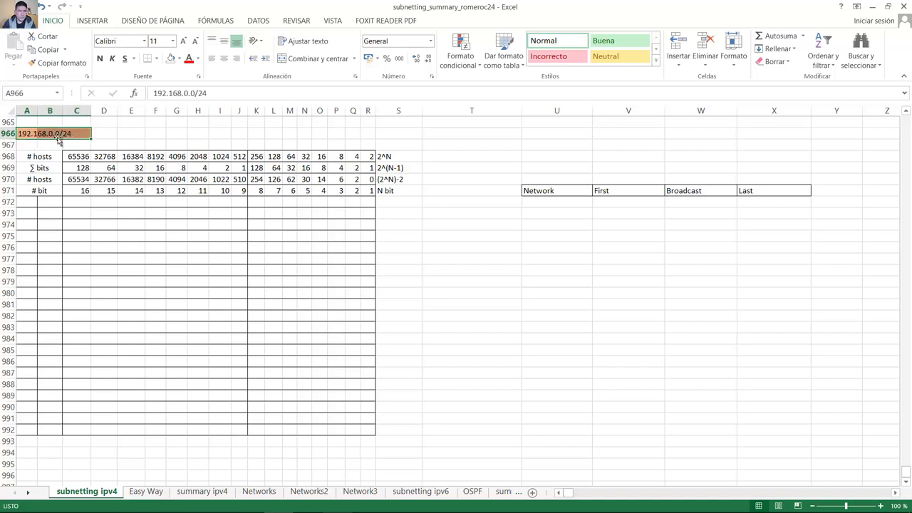
Fill row 972 with 192 in column A, 168 in column B and 0 in every bit cell from C to R.
click(30, 203)
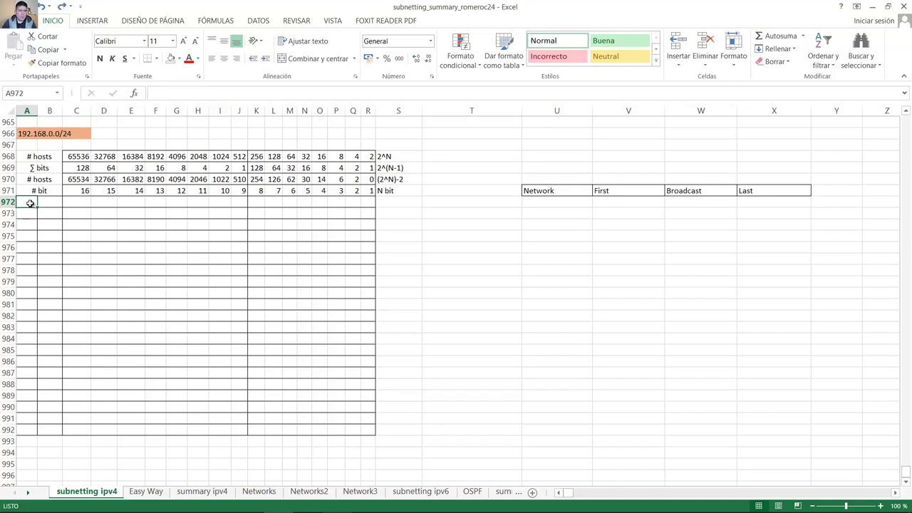
click(51, 203)
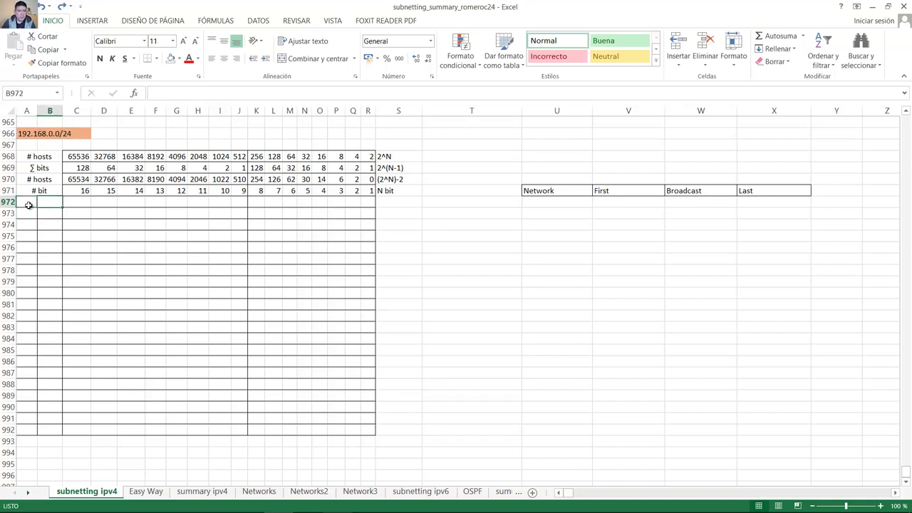
click(29, 205)
drag(73, 203, 364, 202)
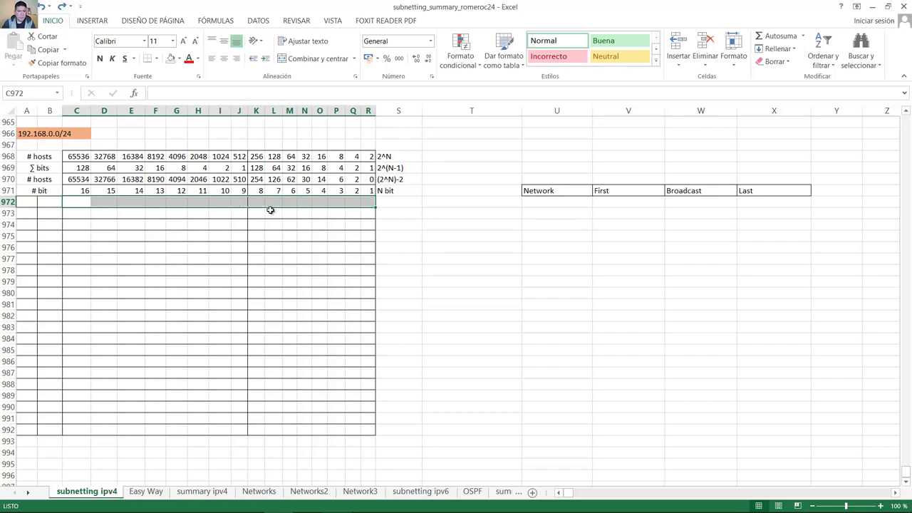
click(22, 203)
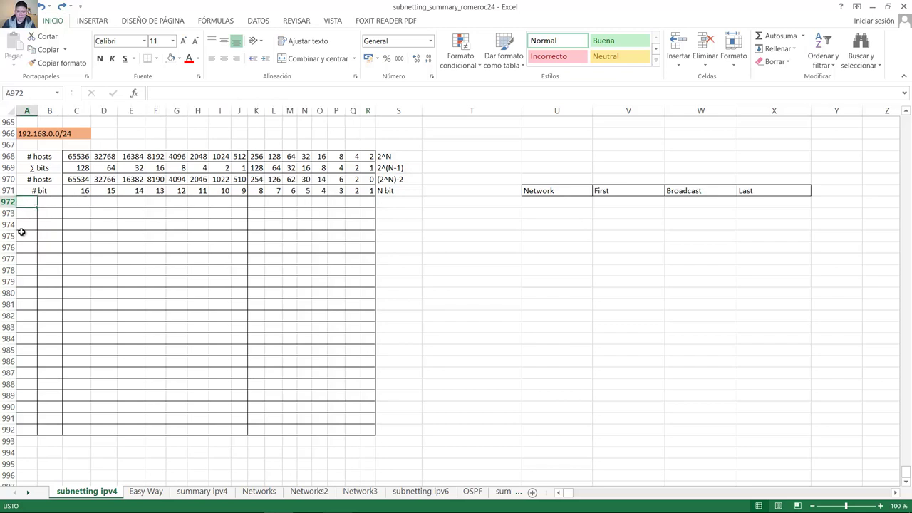
text(1922)
key(Tab)
text(168)
key(Tab)
text(0	0	0	0	0	0	0	0	)
text(0	0	0	0	0	0	0	)
text(0)
click(245, 219)
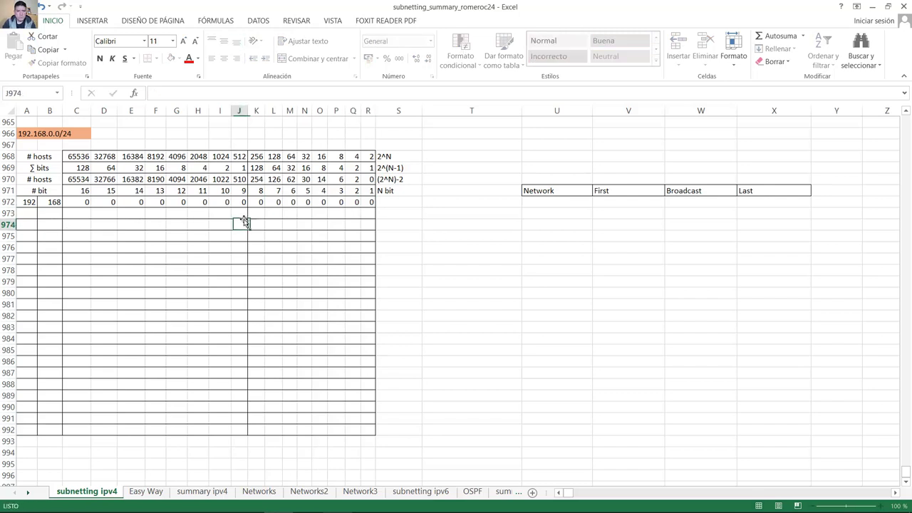
Count the octets and bits across row 972 to locate where the /27 network portion ends.
click(269, 211)
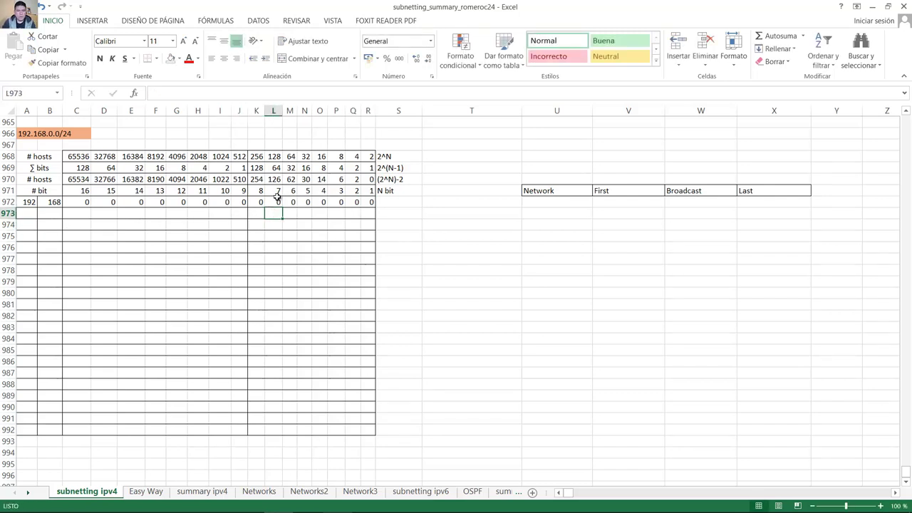
mouse_move(291, 202)
mouse_down()
mouse_move(273, 203)
mouse_move(283, 202)
mouse_up()
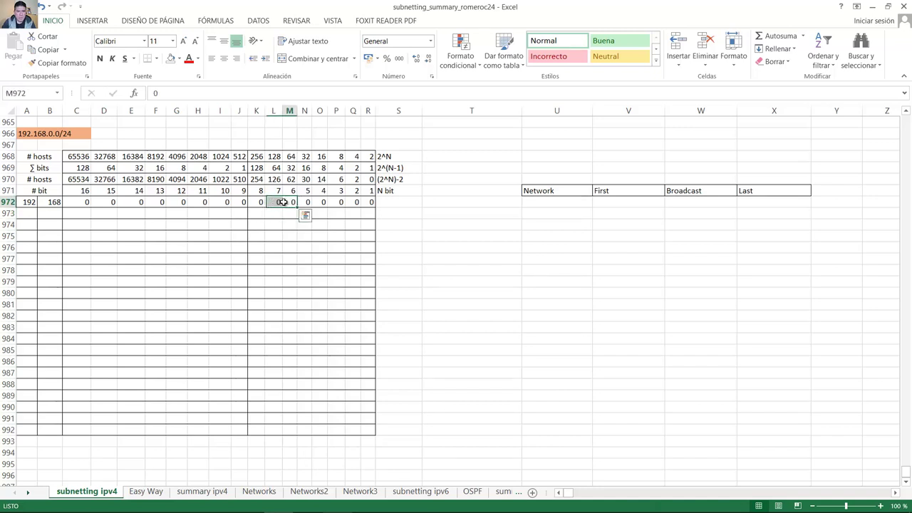
click(316, 203)
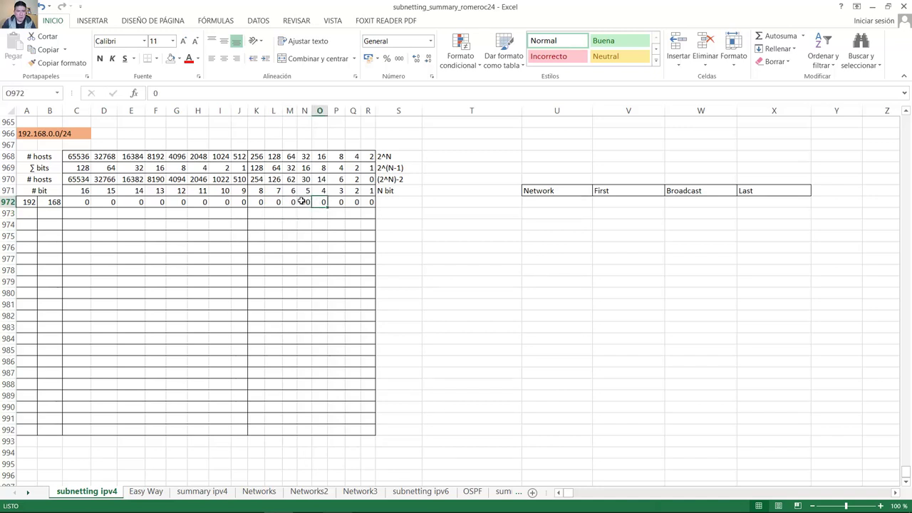
click(294, 203)
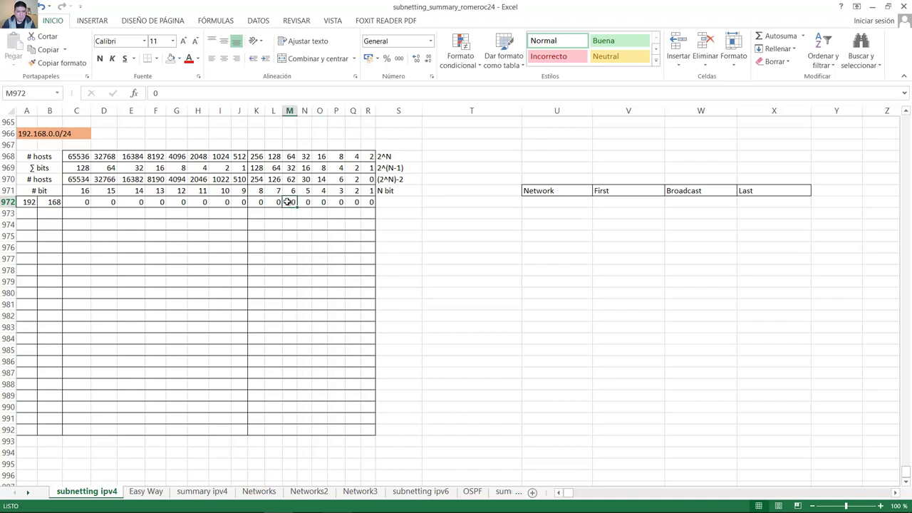
click(27, 203)
click(47, 202)
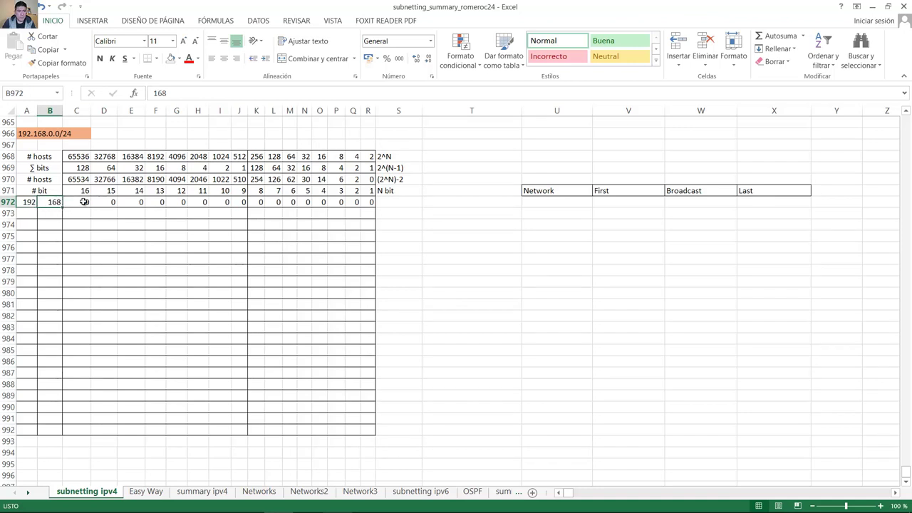
click(84, 202)
click(98, 202)
click(132, 202)
click(160, 202)
click(175, 202)
click(200, 202)
click(215, 202)
click(244, 202)
click(258, 203)
click(277, 202)
click(290, 202)
Shade the network portion of row 972, cells A972 to M972, in yellow.
drag(285, 202, 16, 203)
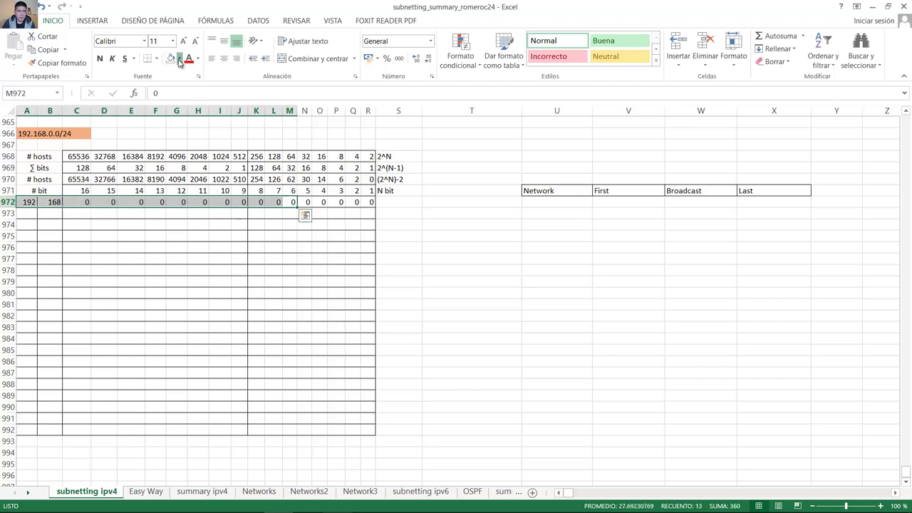
click(179, 58)
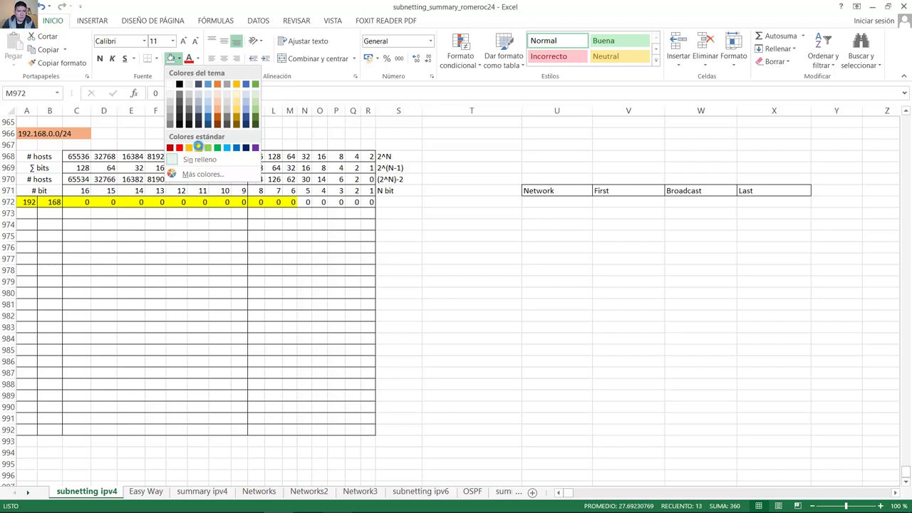
click(198, 147)
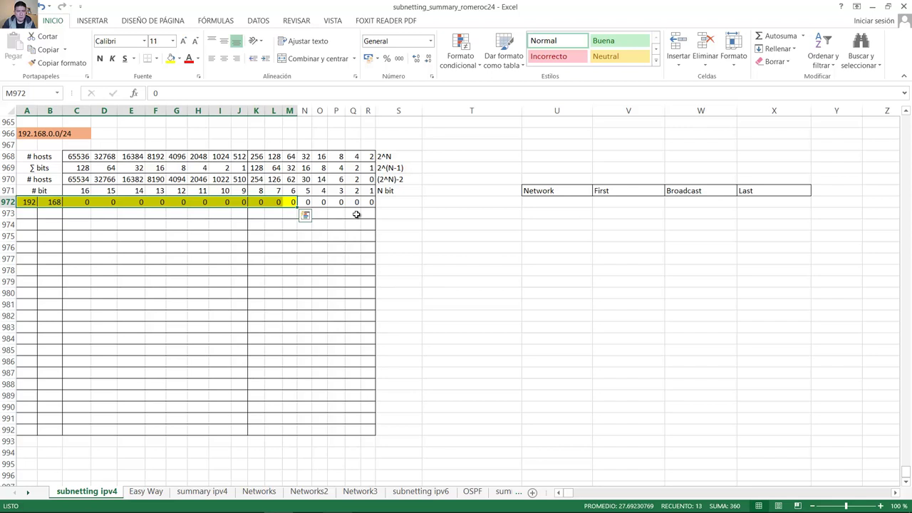
Enter 192.168.0.0/27 as the Network address in U972 for the first subnet.
click(23, 201)
drag(22, 202, 370, 202)
click(547, 203)
text(192.168.0.0/27)
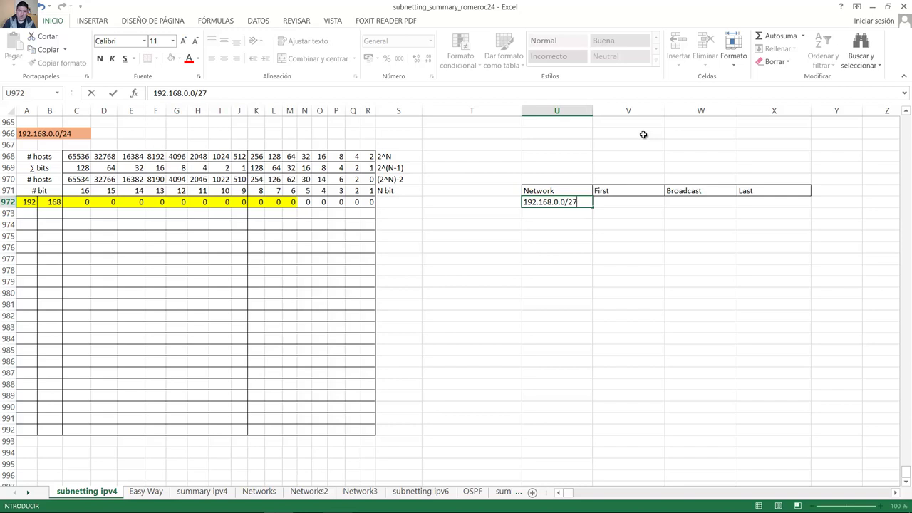
key(Return)
key(Up)
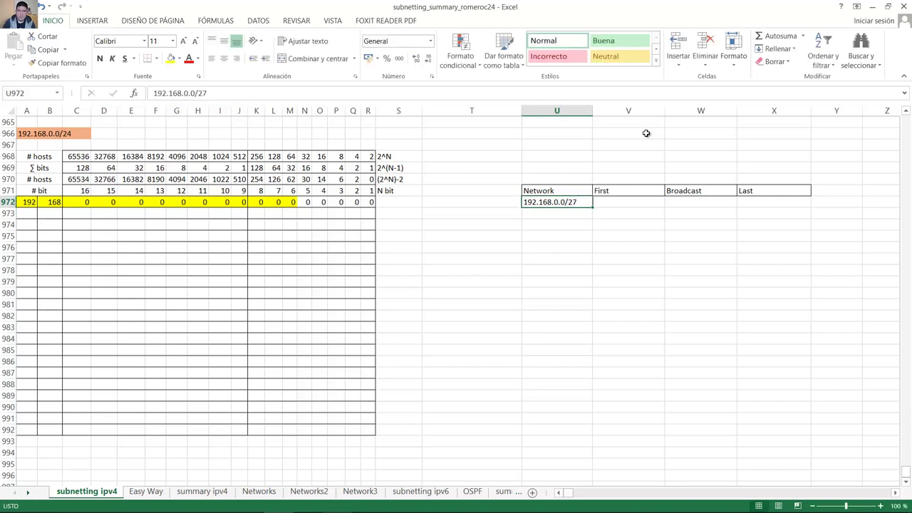
Repeat the yellow network portion of row 972, cells A to M, in row 973.
click(308, 213)
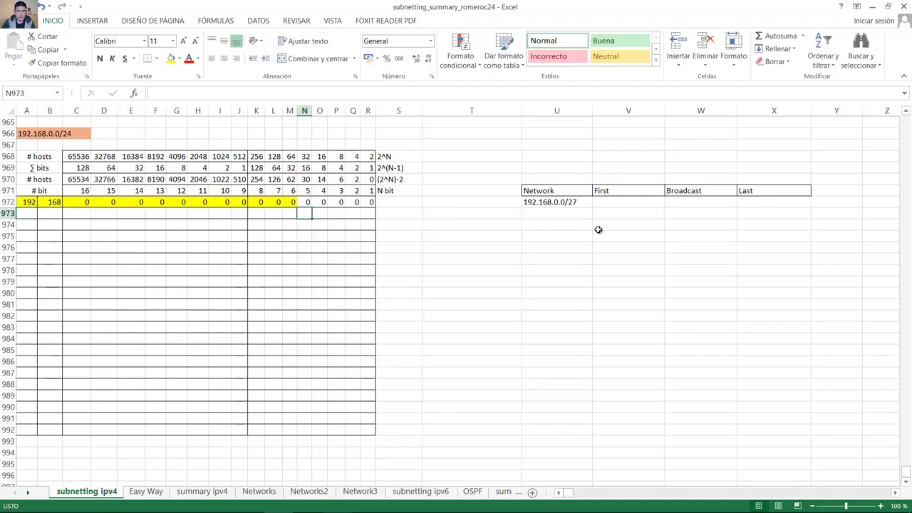
click(202, 203)
drag(28, 202, 370, 215)
Set each of the five host bits in N973 to R973 to 1.
click(306, 214)
text(11)
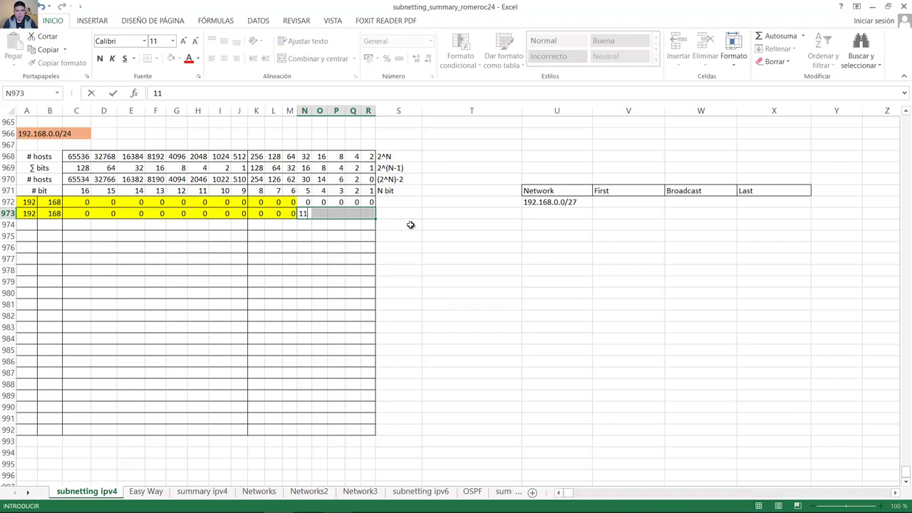
key(BackSpace)
key(Return)
text(1)
key(Return)
text(1)
key(Return)
text(1)
key(Return)
text(1)
key(Return)
Enter 192.168.0.31/27 as the Broadcast address in W972, using the binary bits of row 973.
drag(370, 213, 10, 213)
click(698, 202)
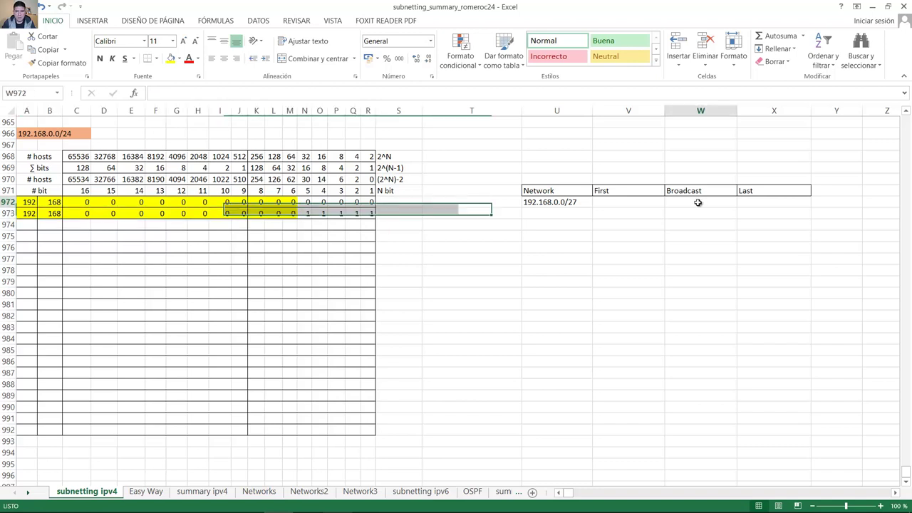
text(192.168.0.)
click(718, 204)
text(.)
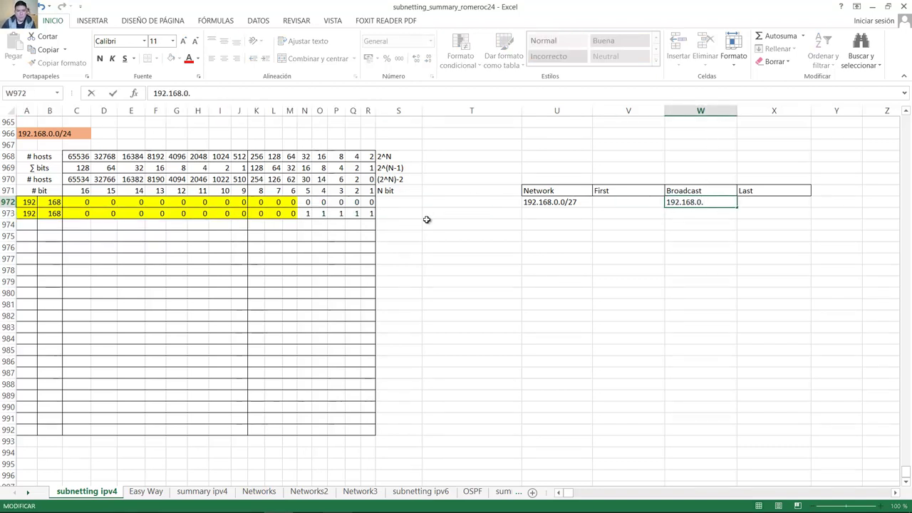
drag(362, 215, 311, 213)
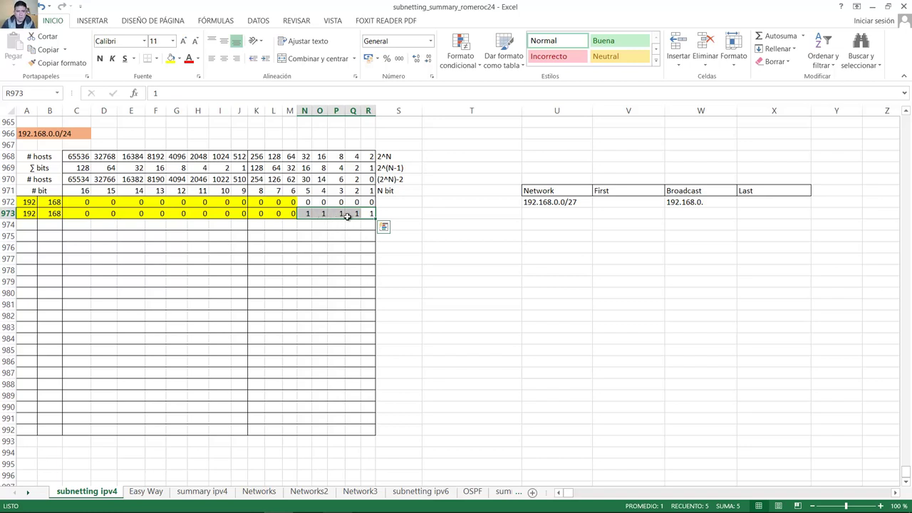
double_click(712, 203)
text(31)
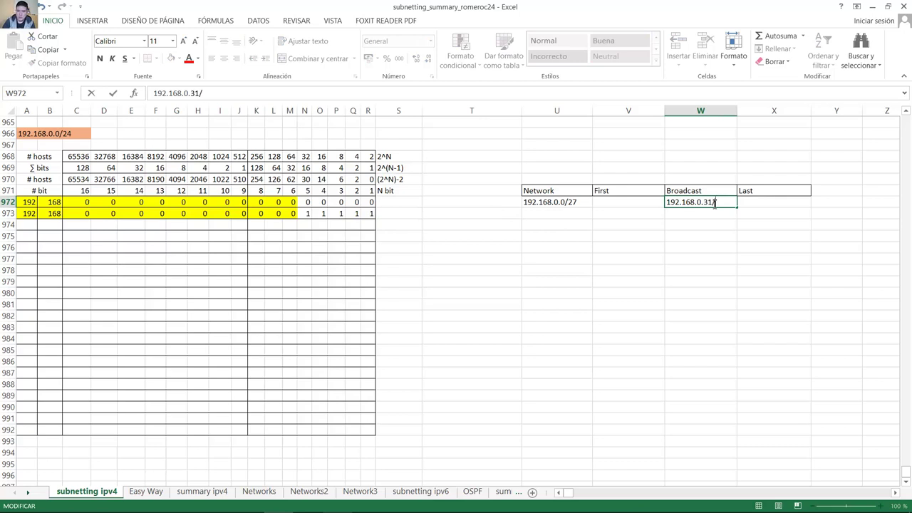
text(/27)
key(Return)
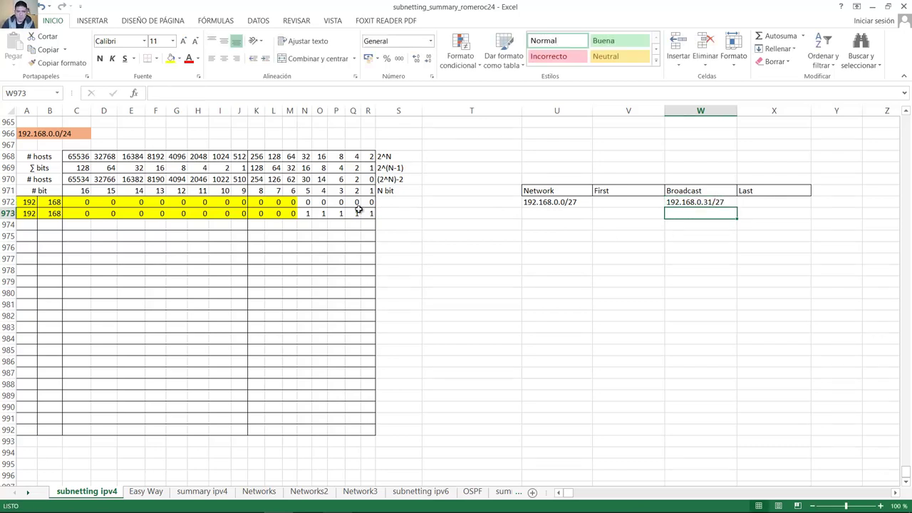
drag(288, 213, 26, 214)
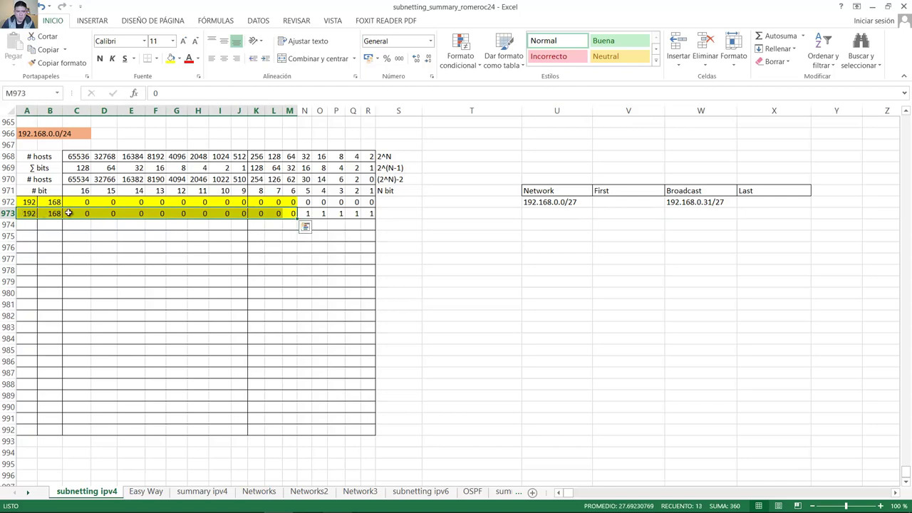
click(380, 213)
key(ctrl+z)
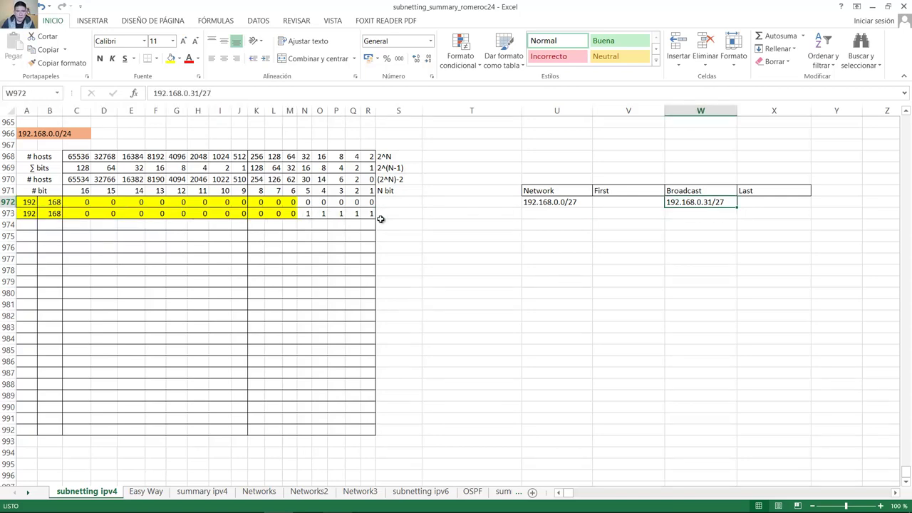
Label the first subnet's row as "Subnet 1" in T972.
click(457, 207)
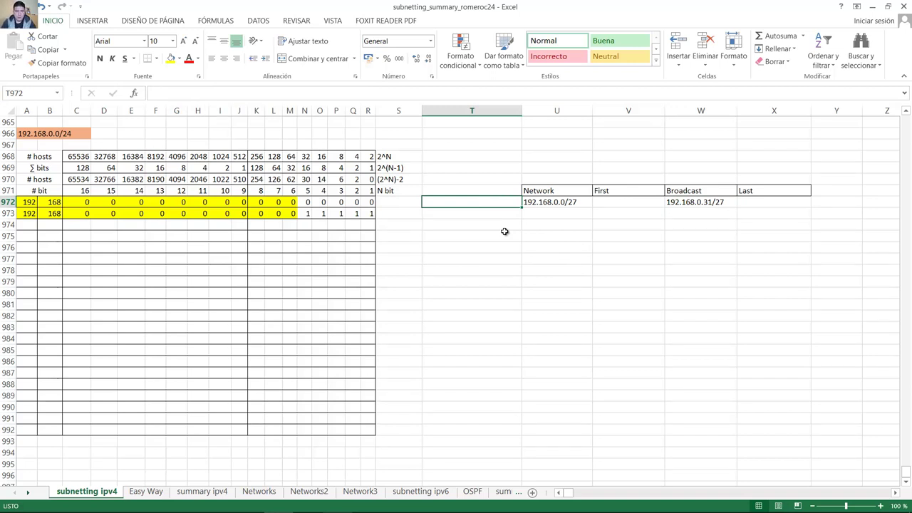
text(Subnet 1)
key(Return)
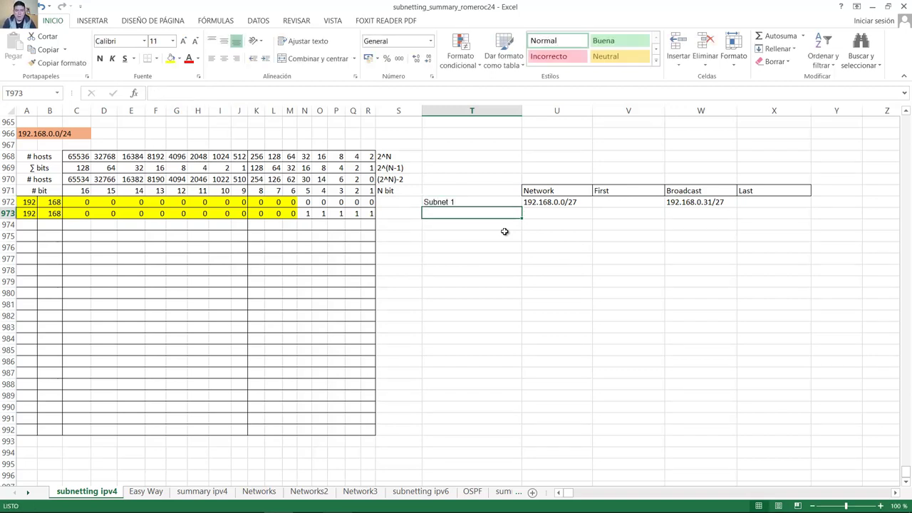
click(490, 203)
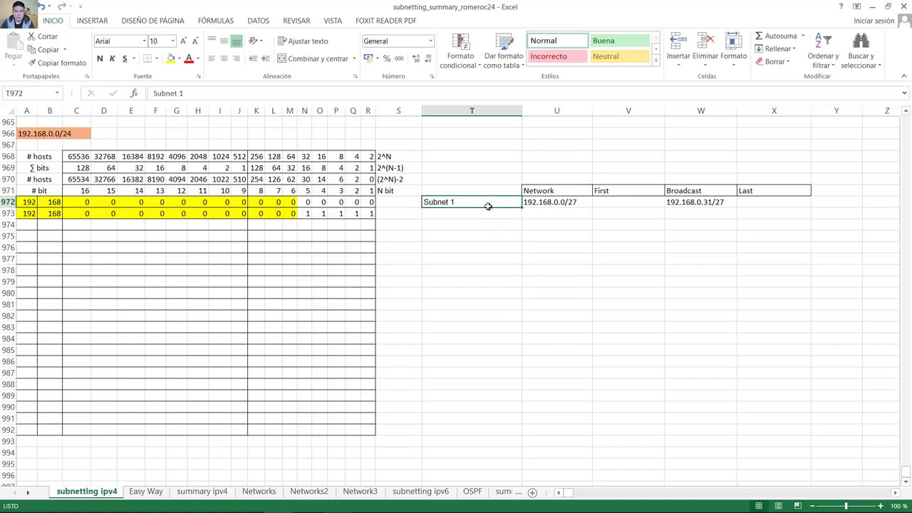
Add the label "Subnet 2" in T974, leaving one row between it and the first subnet's label.
click(480, 213)
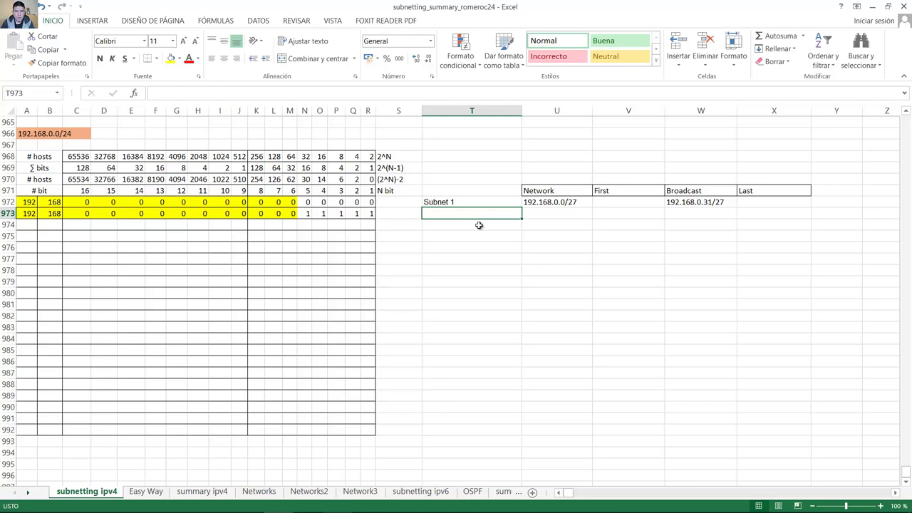
click(478, 225)
text(Subnet)
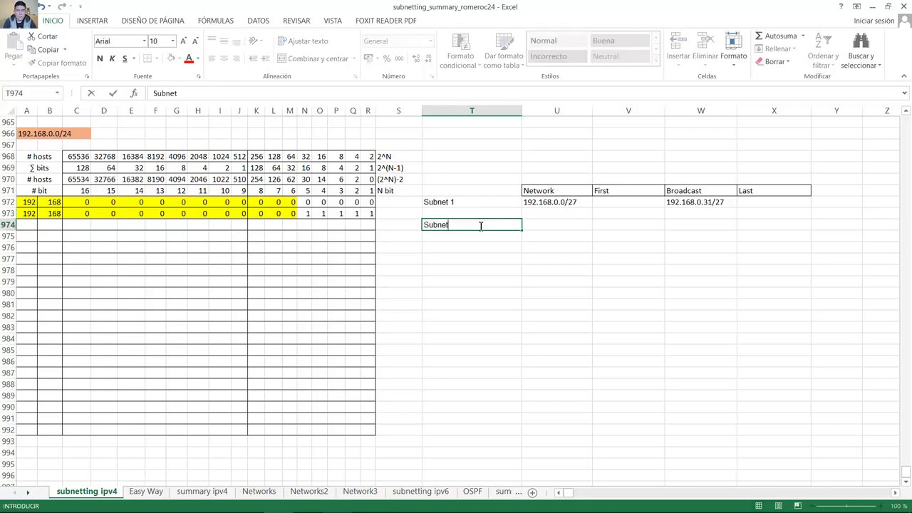
text( 1)
key(Return)
click(480, 225)
double_click(480, 225)
key(BackSpace)
text(2)
key(ctrl+Return)
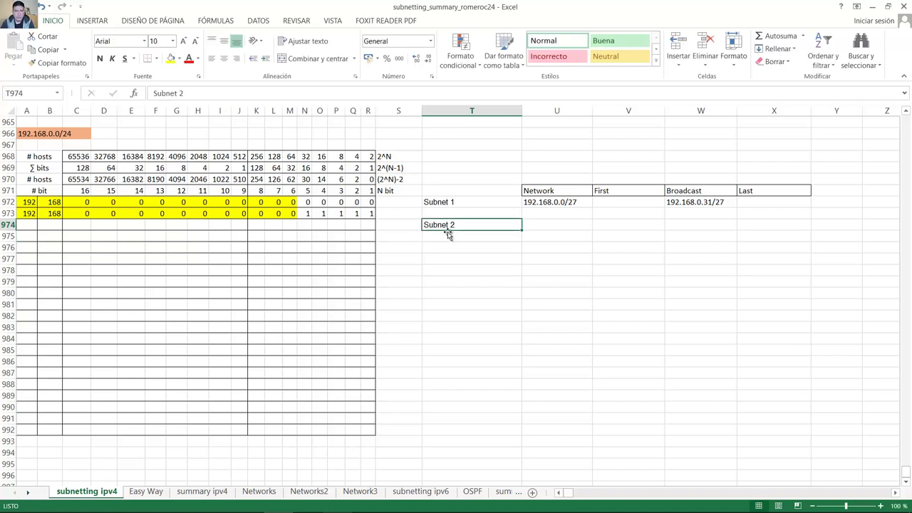
Enter the first two octets of the second subnet, 192 in A974 and 168 in B974.
click(36, 225)
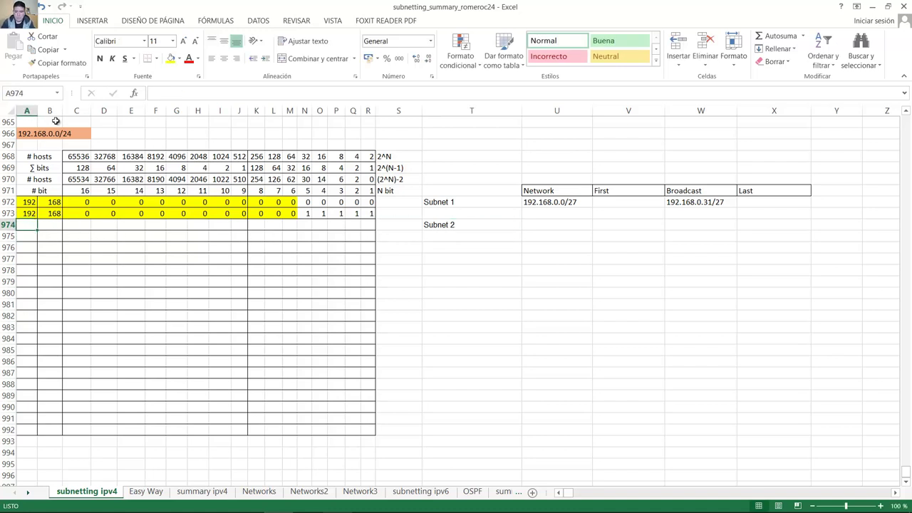
text(192)
key(Tab)
text(168)
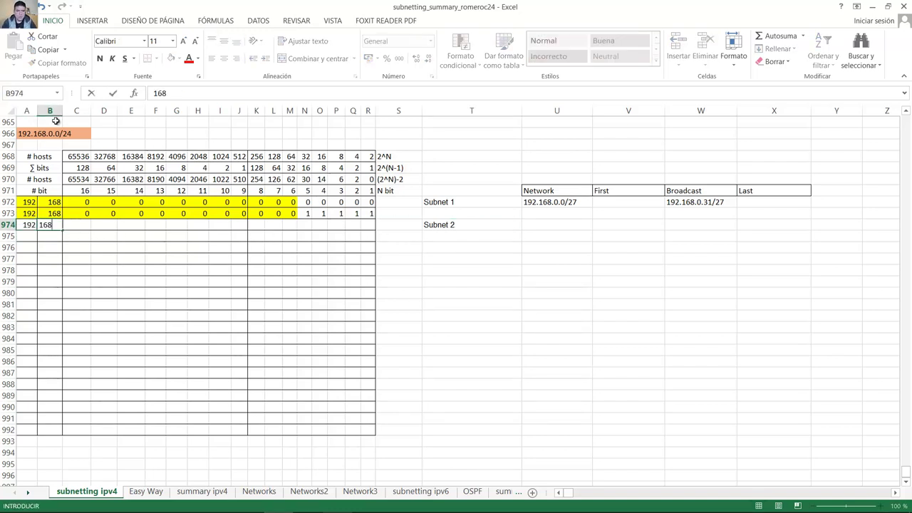
key(Tab)
Enter 0 in each bit cell from C974 to L974.
key(0)
key(Tab)
key(0)
key(Tab)
key(0)
key(Tab)
key(0)
key(Tab)
key(0)
key(Tab)
key(0)
key(Tab)
key(0)
key(Tab)
key(0)
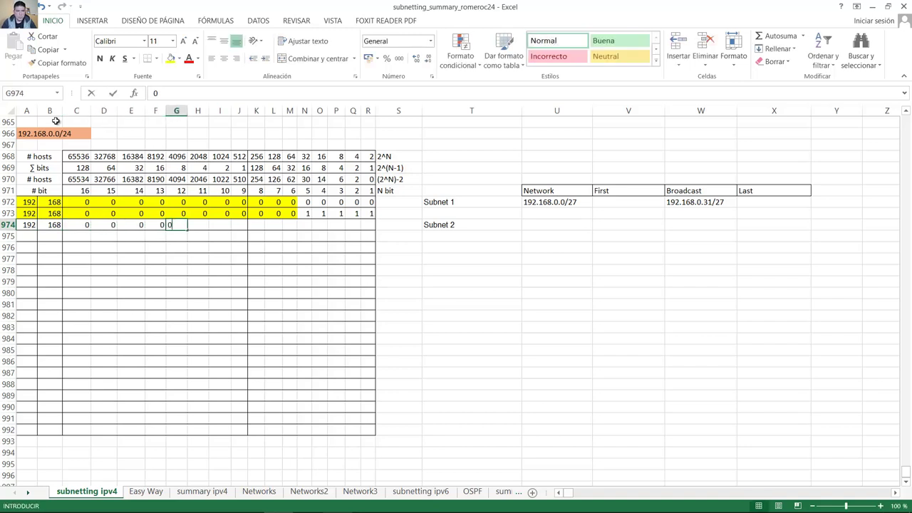
key(Tab)
text(0)
key(Tab)
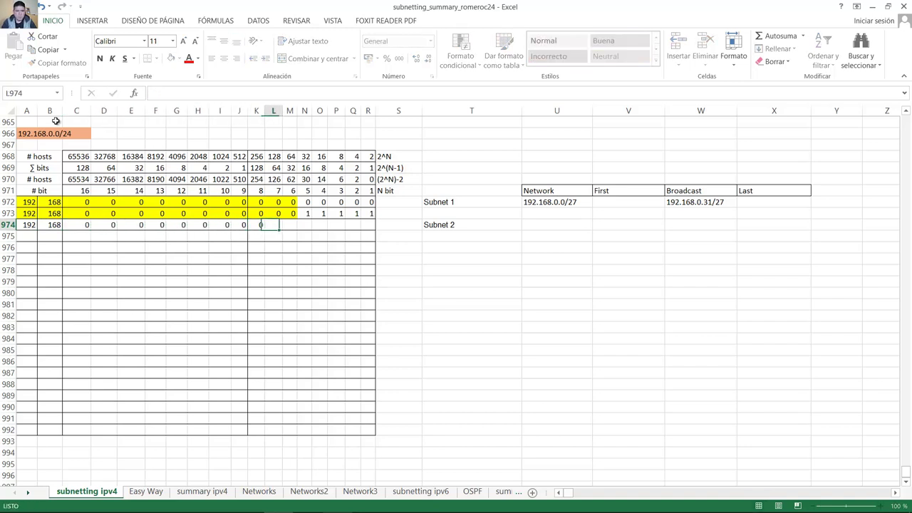
text(0)
key(Tab)
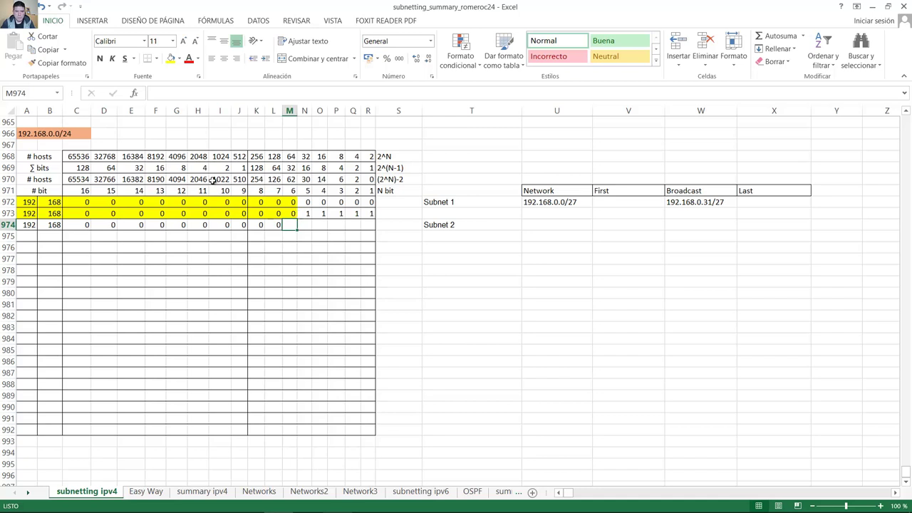
Set the last subnet bit in M974 to 1 and the five host bits N974 to R974 to 0.
text(1)
key(Tab)
key(0)
key(Tab)
key(0)
key(Tab)
key(0)
key(Tab)
key(0)
key(Tab)
key(0)
key(ctrl+Return)
key(Tab)
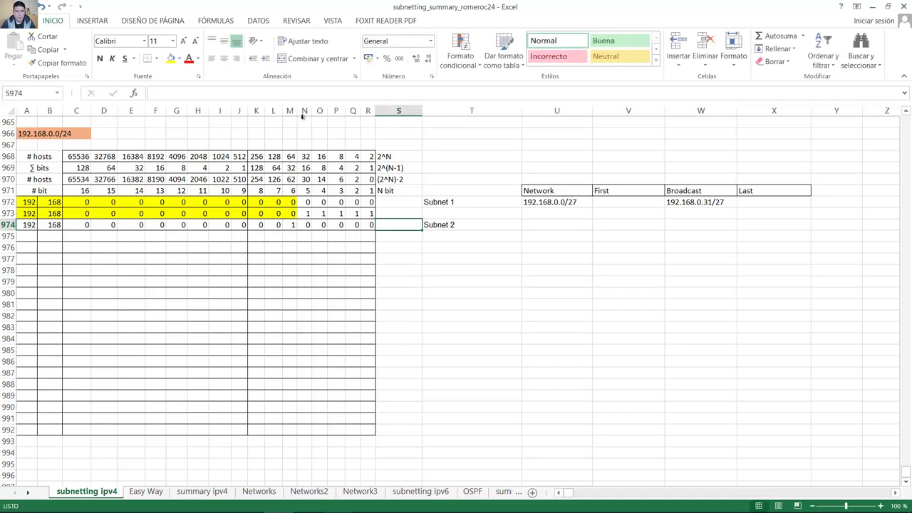
click(294, 226)
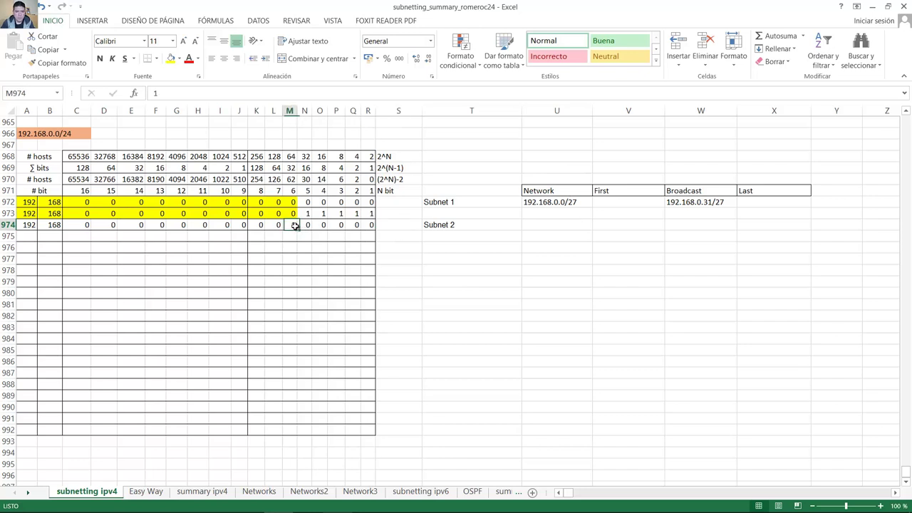
drag(363, 225, 364, 225)
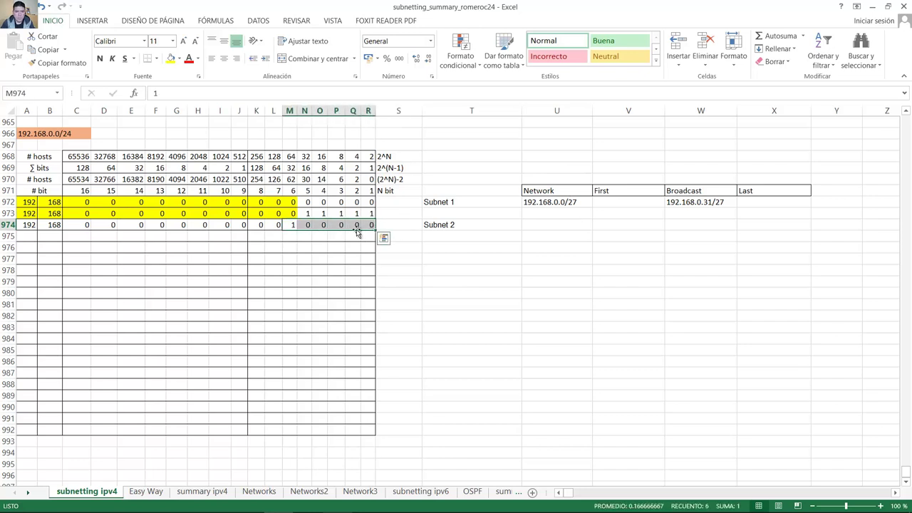
click(317, 235)
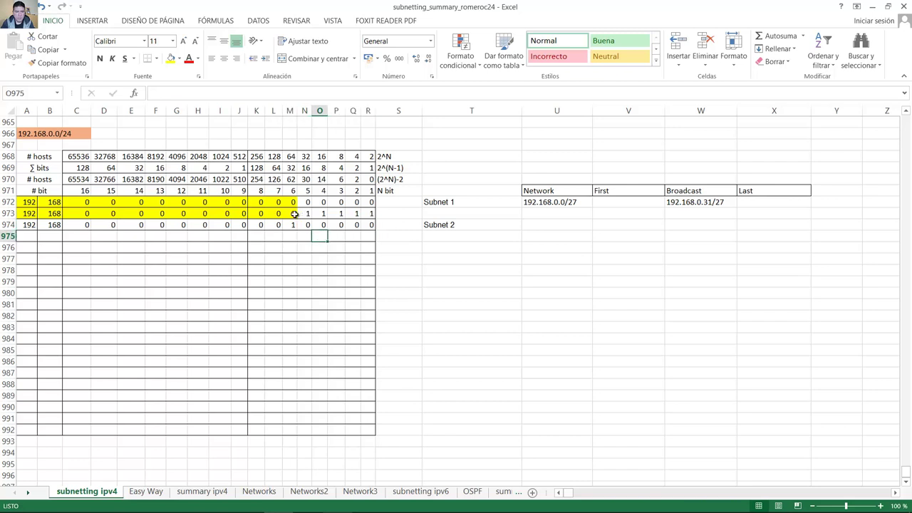
drag(304, 213, 367, 213)
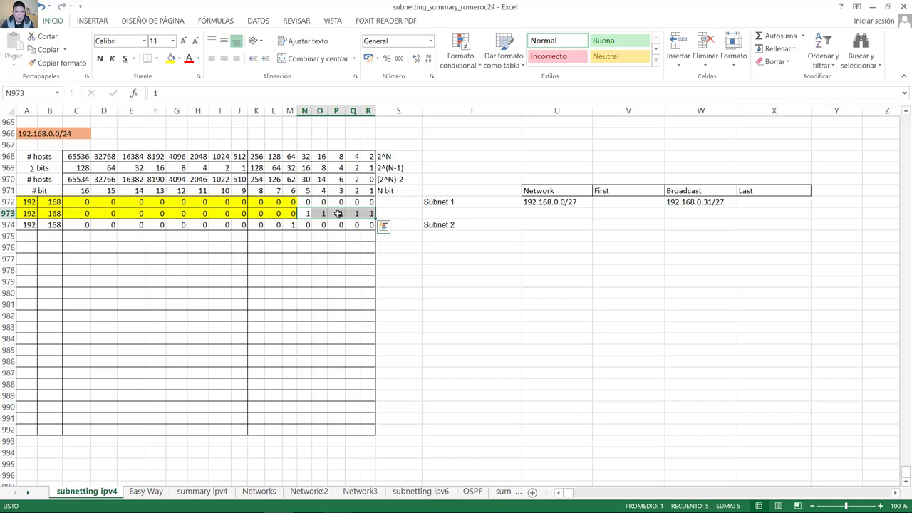
drag(293, 225, 364, 232)
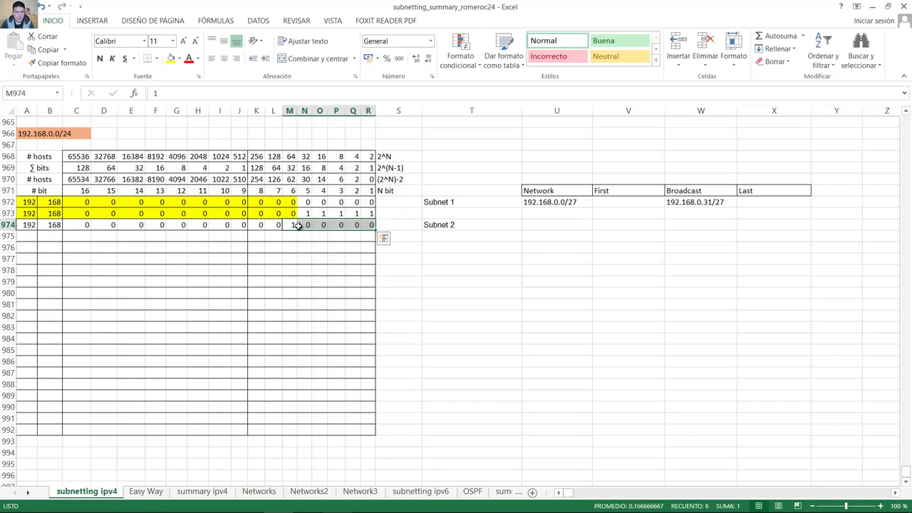
Highlight the network portion of the second subnet's row, A974 to M974, with yellow fill.
click(293, 225)
drag(307, 225, 25, 224)
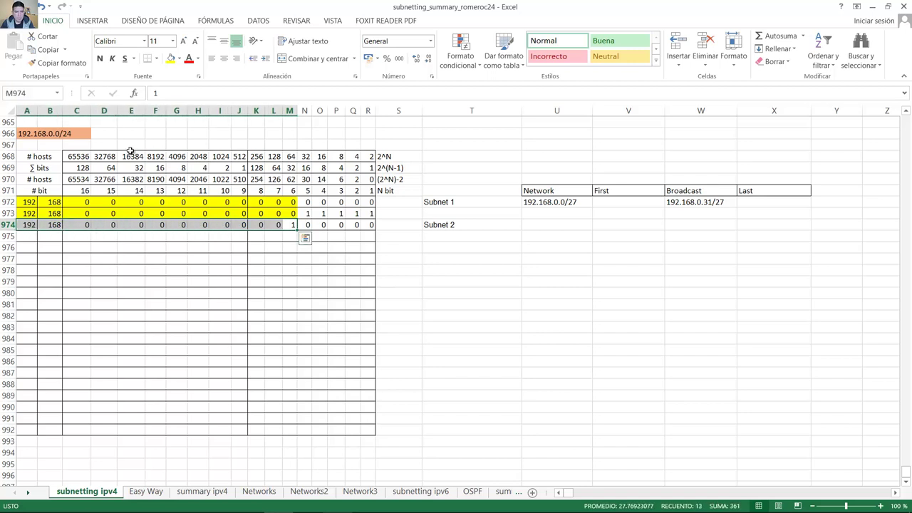
click(171, 58)
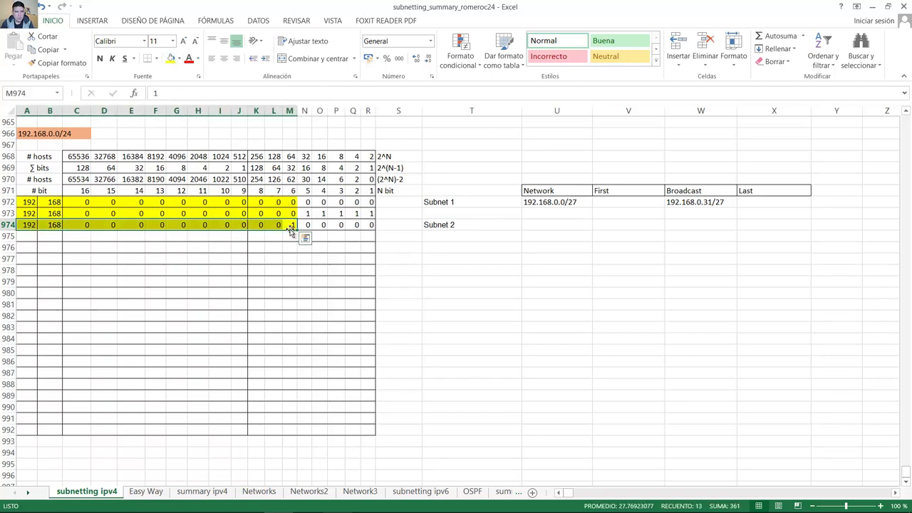
Enter 192.168.0.32/27 as Subnet 2's Network address in U974, using the binary bits of row 974.
drag(365, 224, 27, 225)
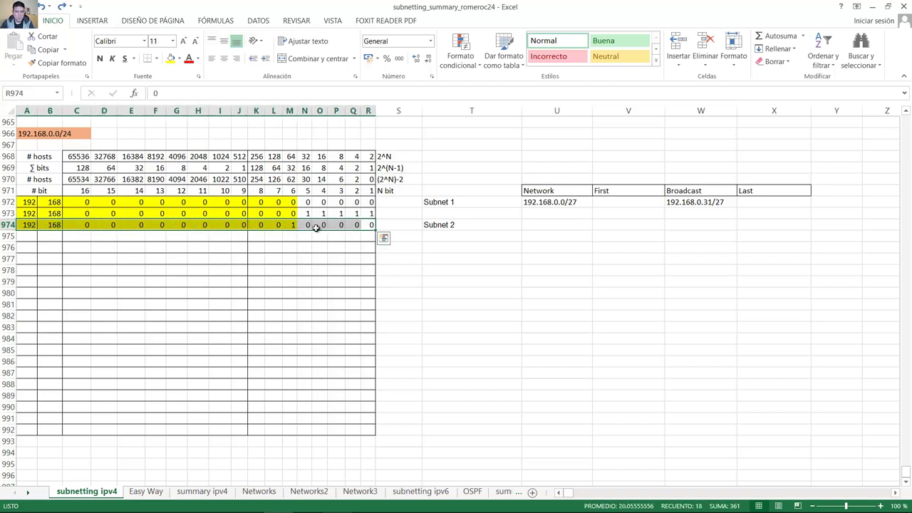
click(563, 225)
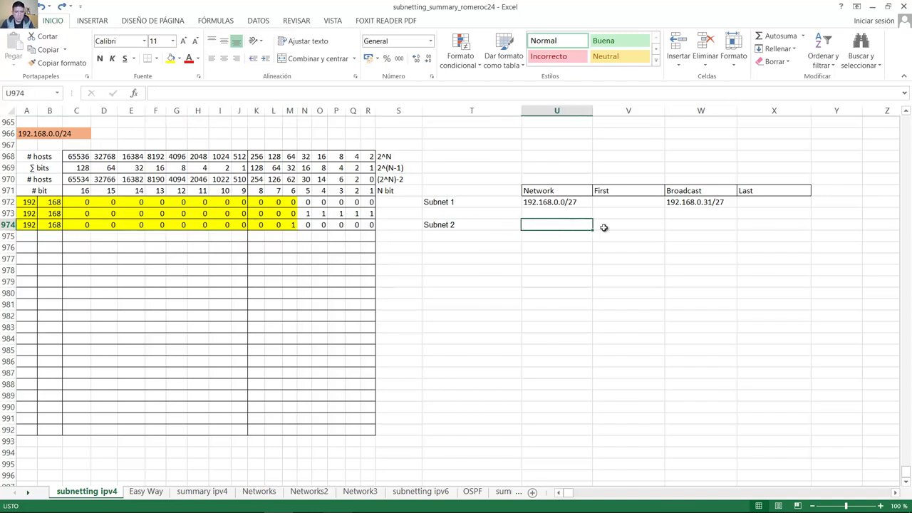
text(192.168)
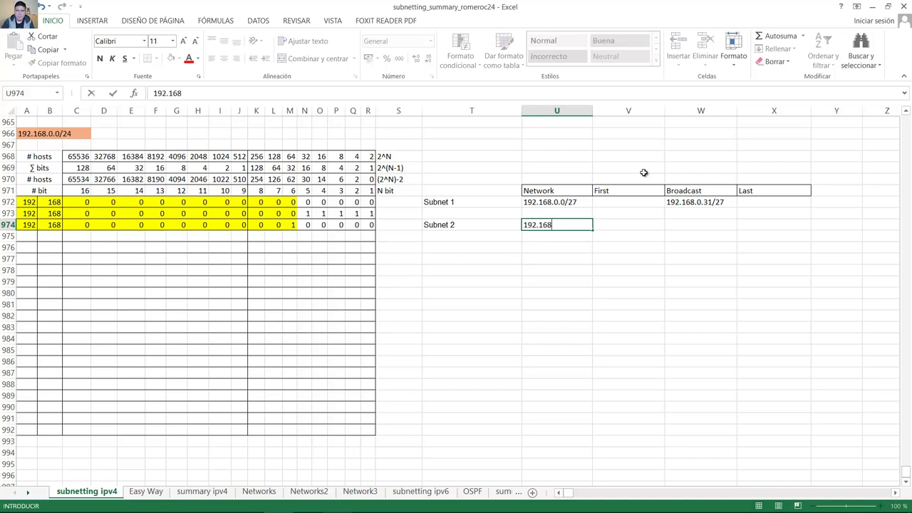
click(320, 224)
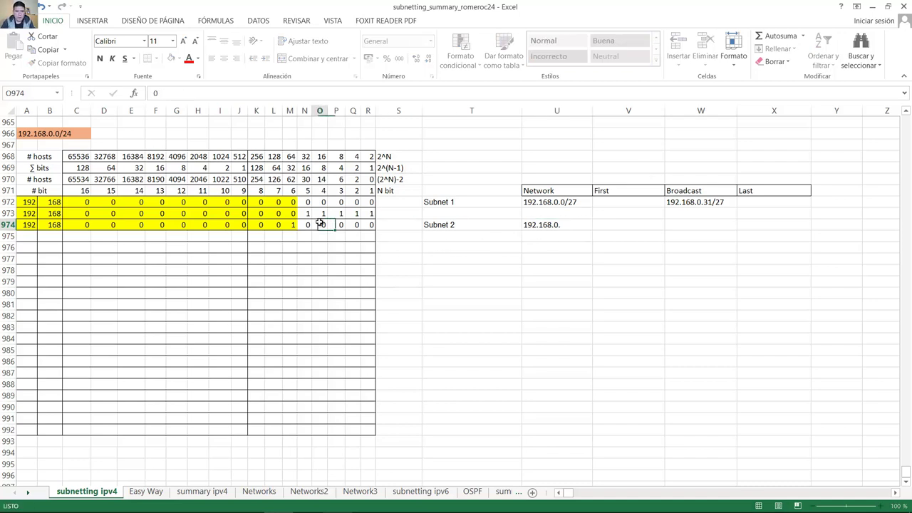
click(293, 226)
drag(260, 225, 372, 226)
click(294, 226)
mouse_move(291, 225)
mouse_down()
mouse_move(291, 179)
mouse_move(302, 222)
mouse_move(293, 228)
mouse_up()
double_click(575, 225)
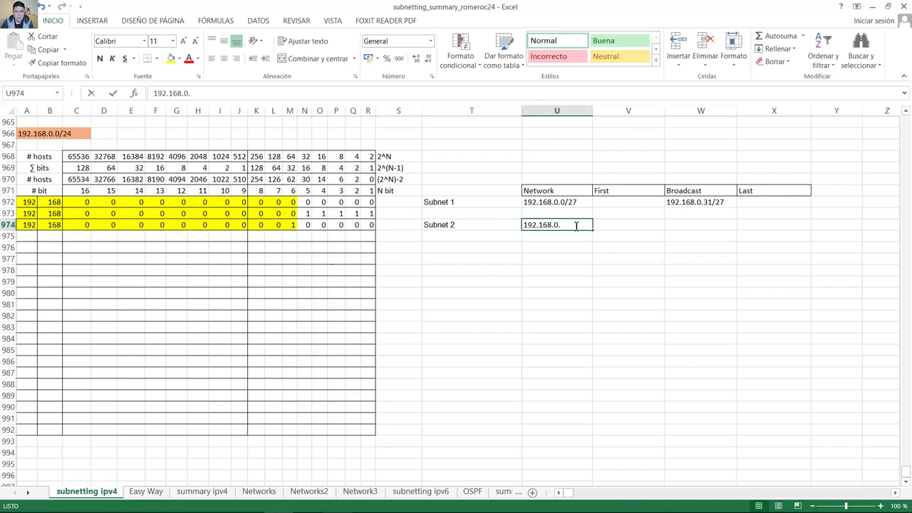
text(32)
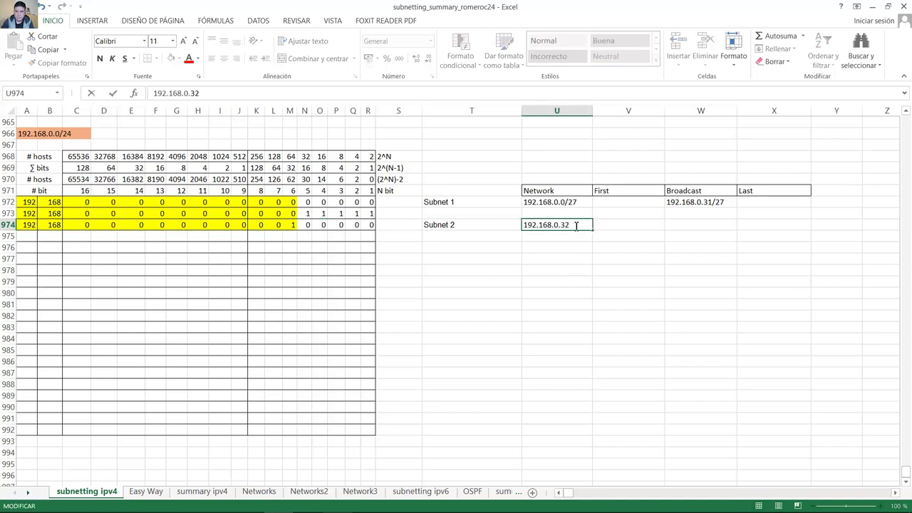
text(/27)
key(Return)
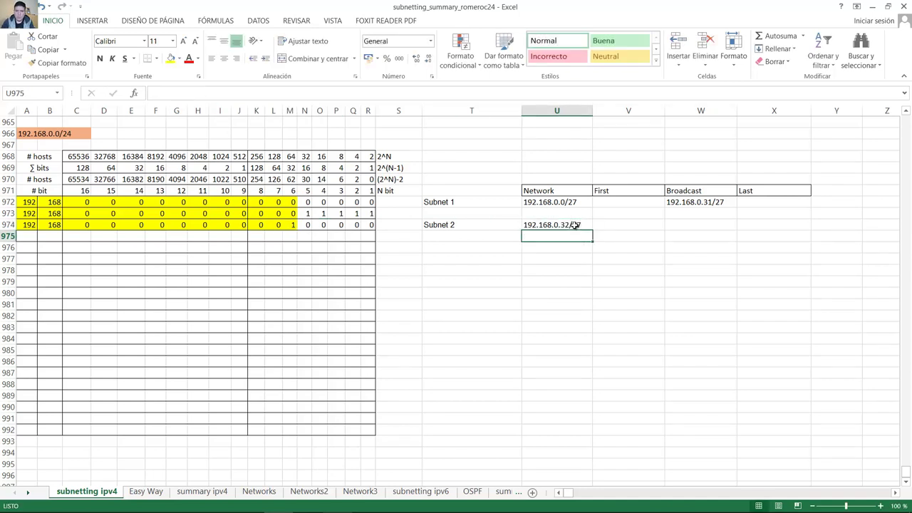
click(699, 202)
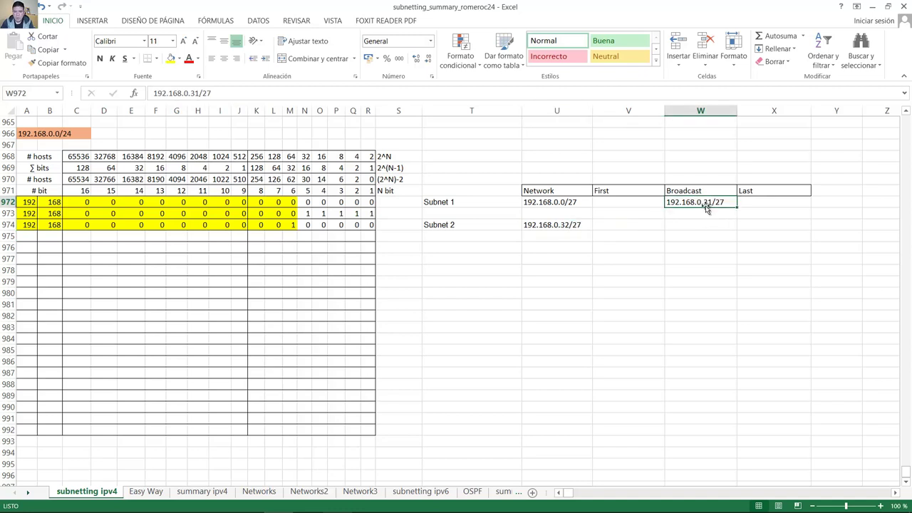
click(570, 229)
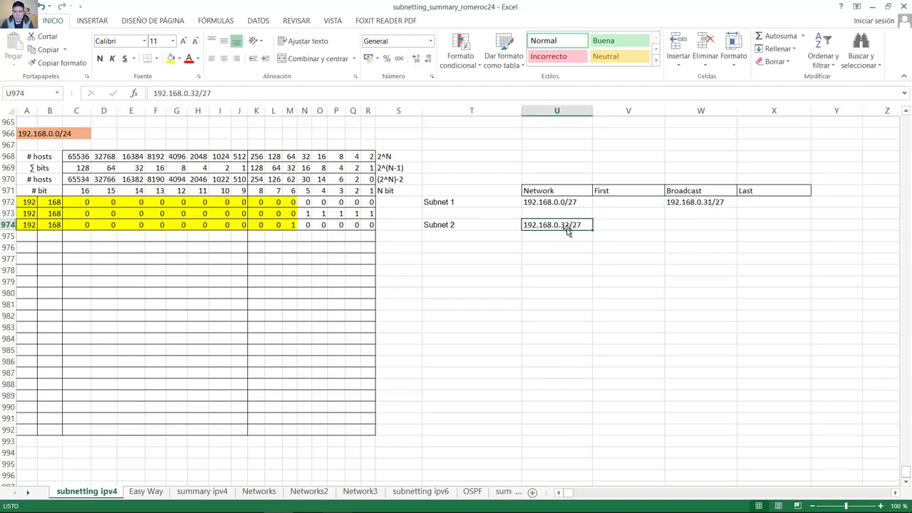
click(709, 203)
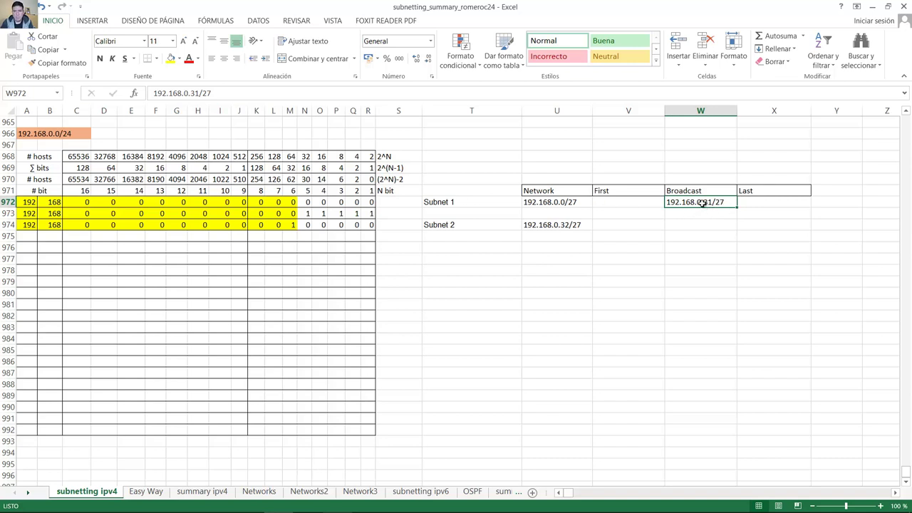
click(556, 225)
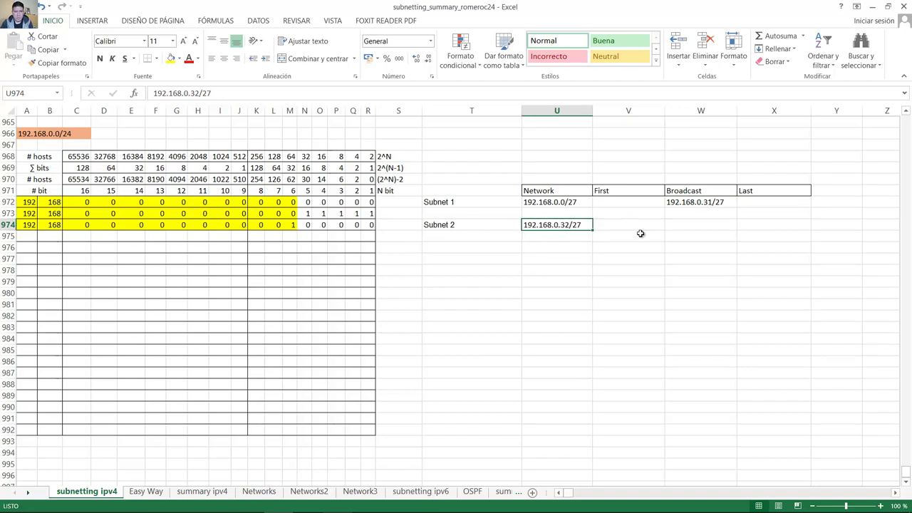
Copy the highlighted network portion A974 to M974 down into row 975.
click(698, 227)
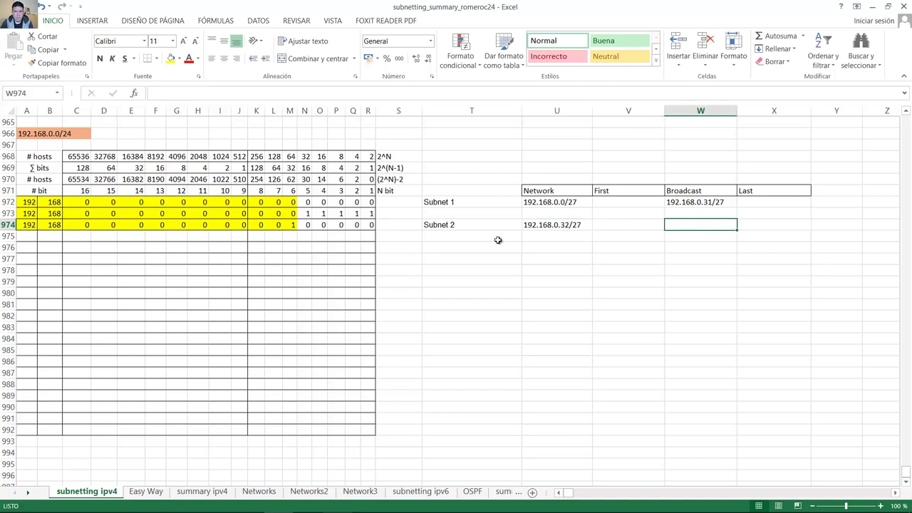
drag(291, 225, 27, 226)
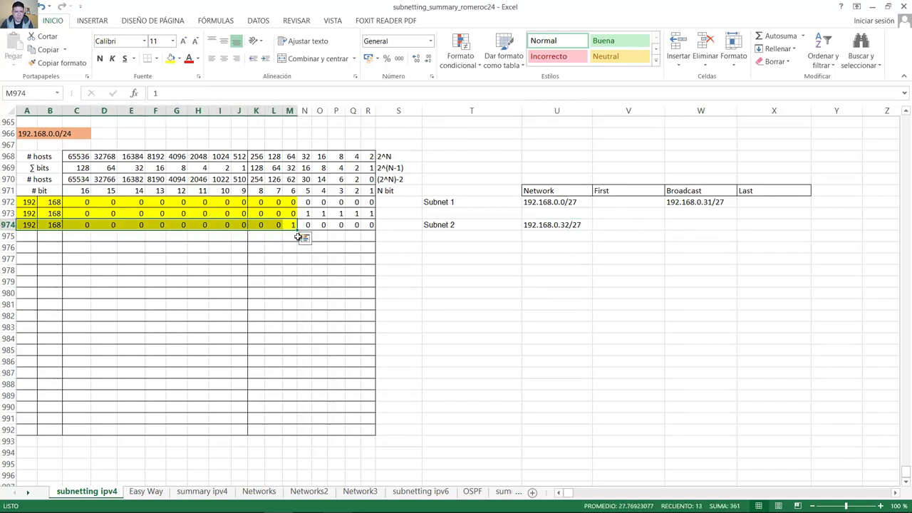
drag(297, 229, 300, 240)
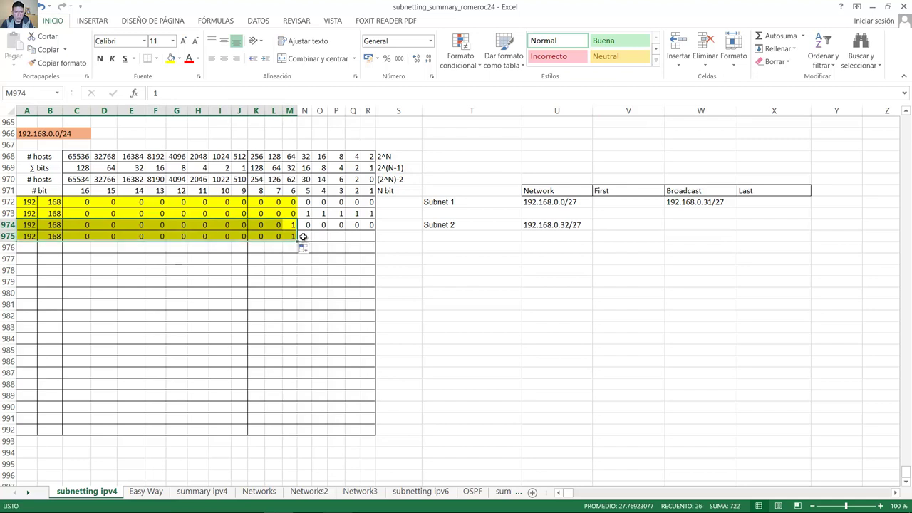
Set each of the five host bits in N975 to R975 to 1.
click(318, 236)
text(1)
key(Tab)
text(1)
key(Tab)
text(1)
key(Tab)
text(1)
key(Tab)
text(1)
key(Tab)
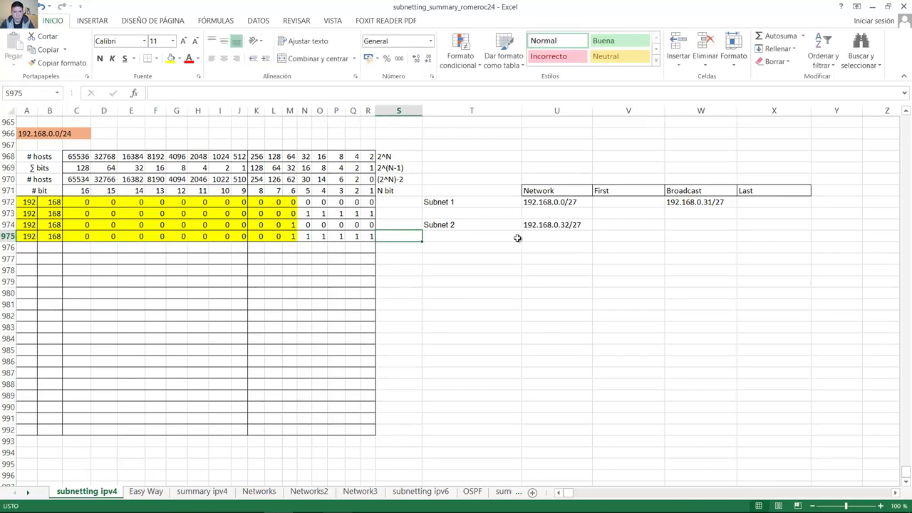
Enter 192.168.0.63/27 as Subnet 2's Broadcast address in W974, using the binary bits of row 975.
click(285, 236)
click(690, 233)
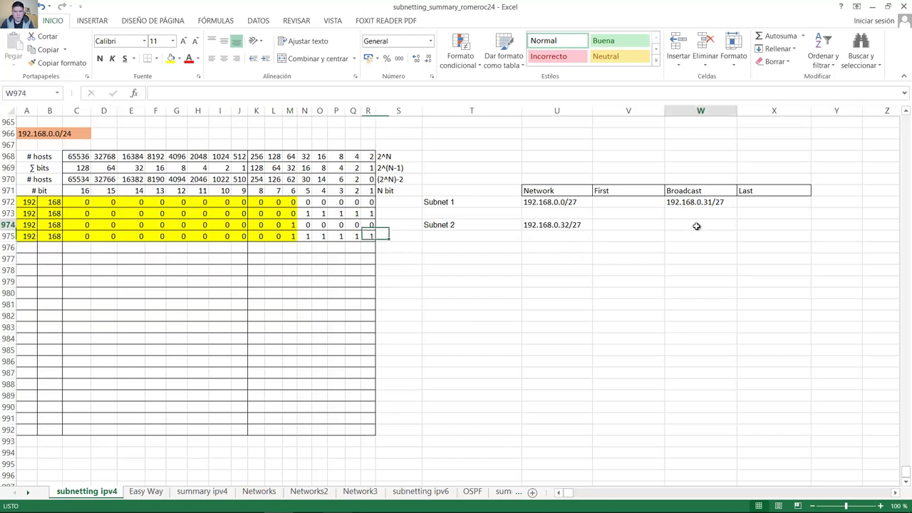
click(261, 236)
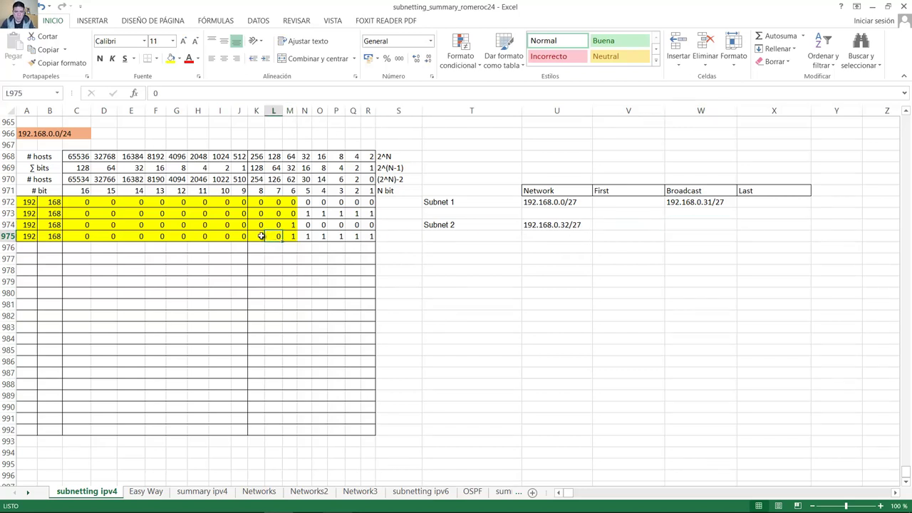
drag(265, 241, 369, 238)
click(292, 236)
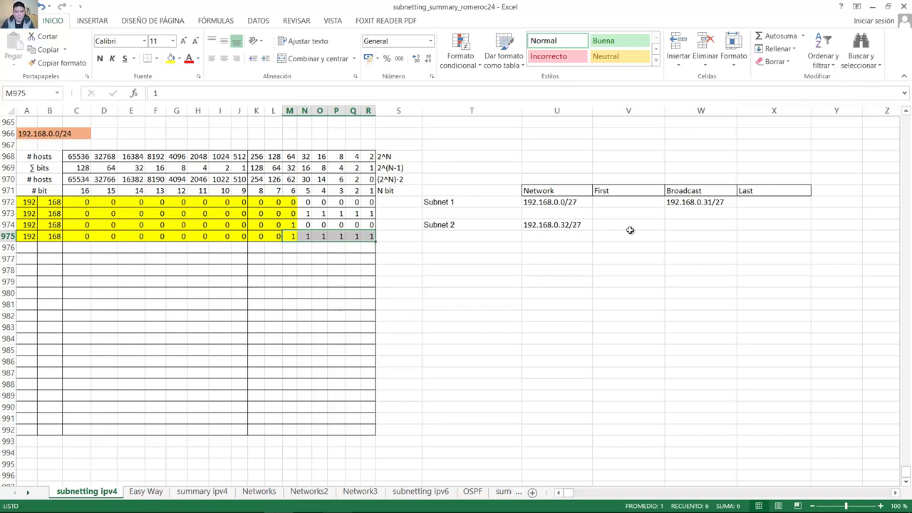
click(678, 225)
text(192.168.0.63/27)
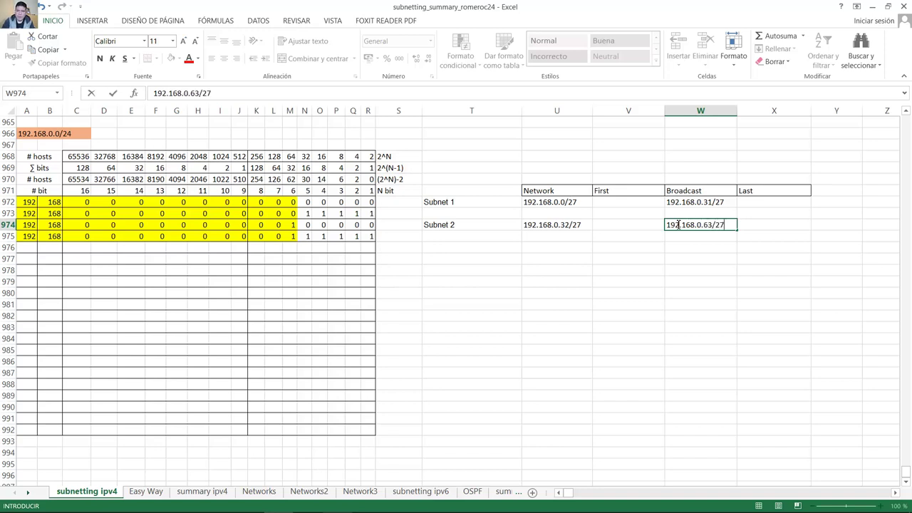
key(Return)
click(679, 224)
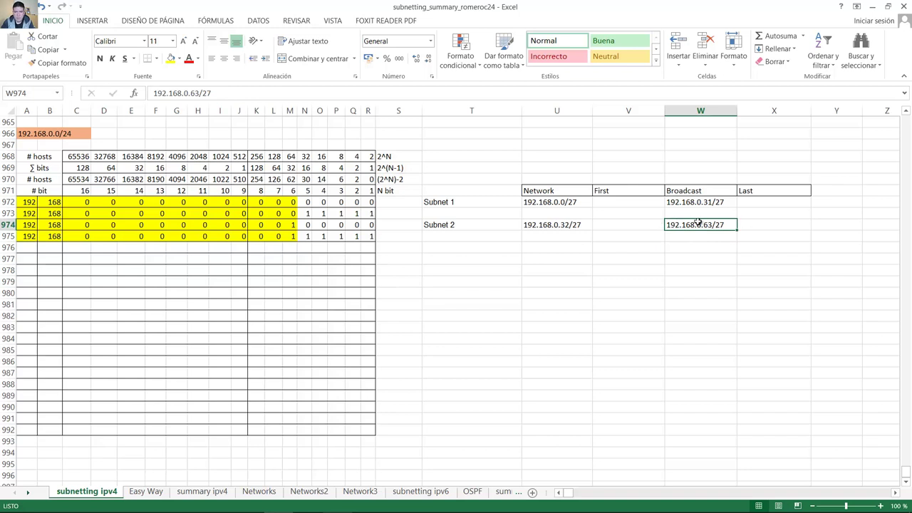
Label the next subnet as Subnet 3 in T976.
click(464, 249)
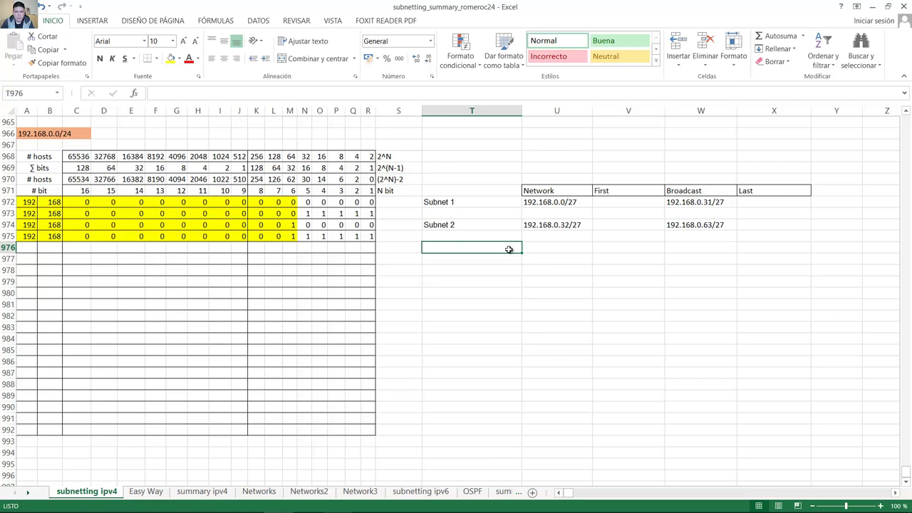
text(Subnet)
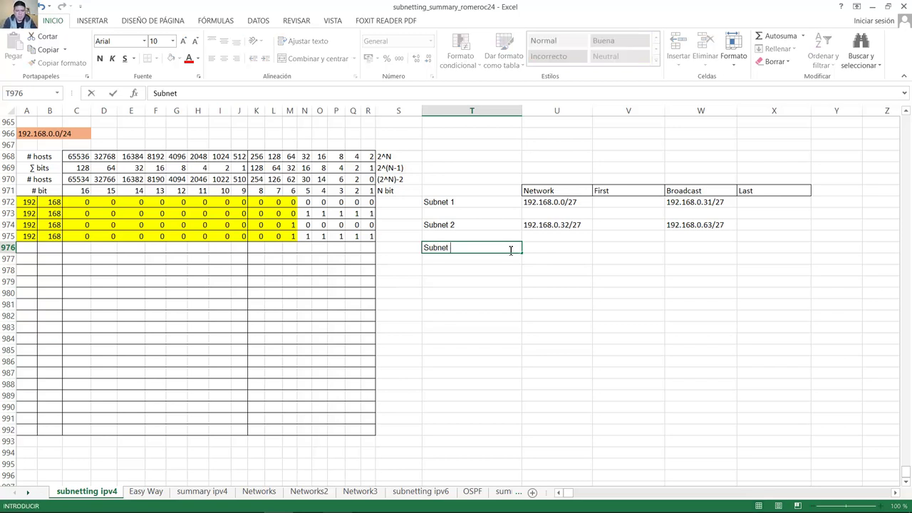
text( 3)
key(Return)
Fill row 976 from A to R with 192, 168 and zeros for every bit except a 1 in L976.
click(702, 226)
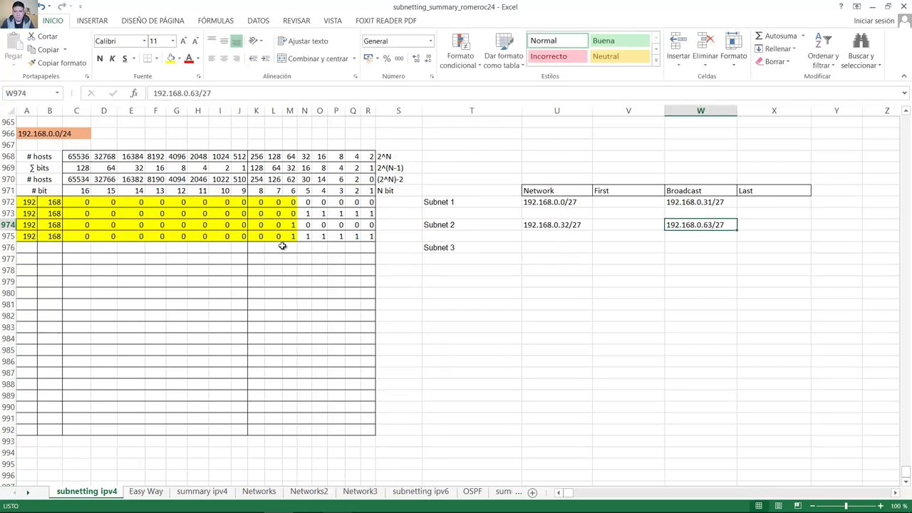
click(290, 237)
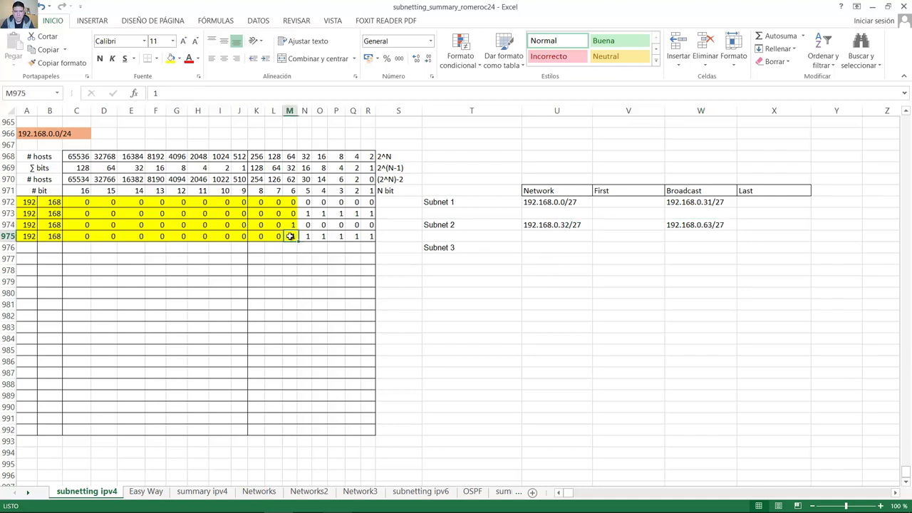
click(494, 250)
click(40, 250)
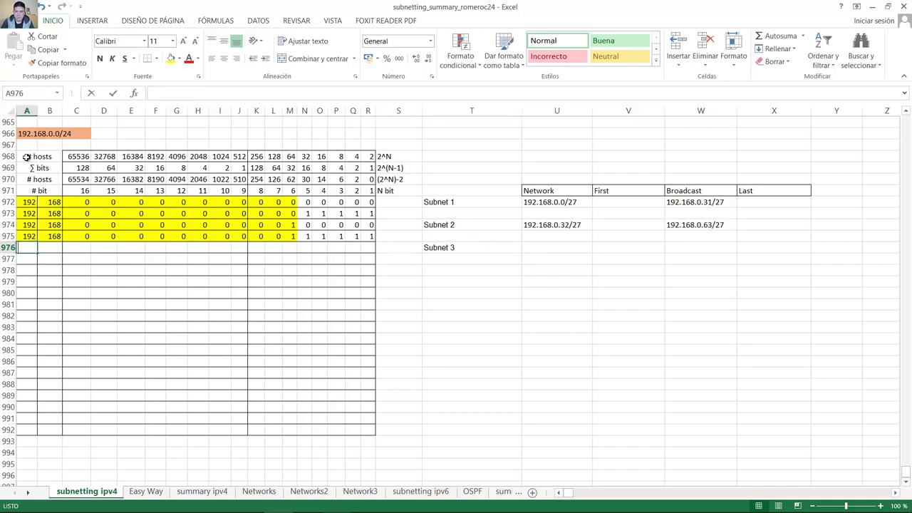
text(192	168	0	0	0	0	0	0	0	0	)
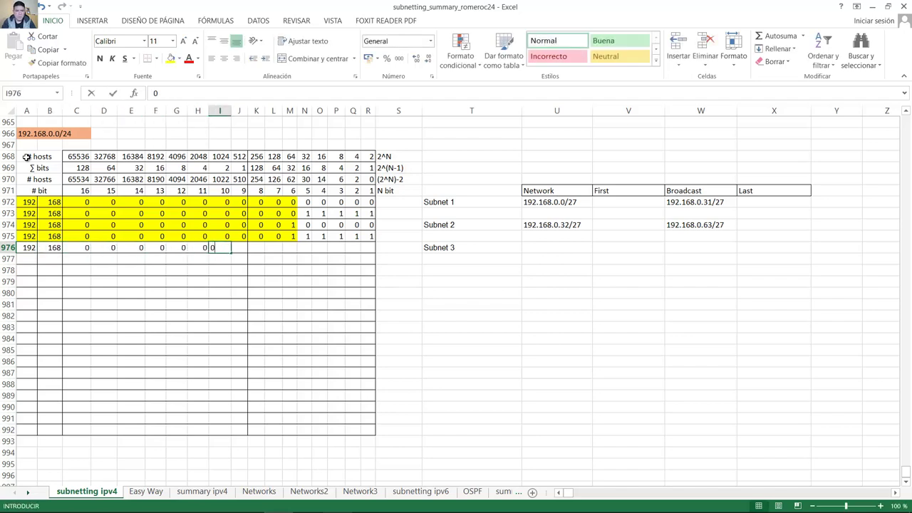
text(0)
key(Tab)
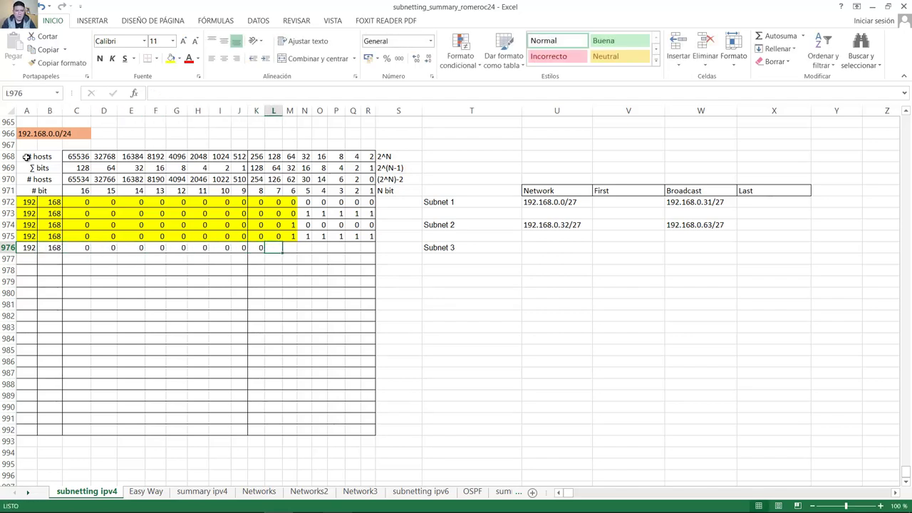
text(1	0	0	0)
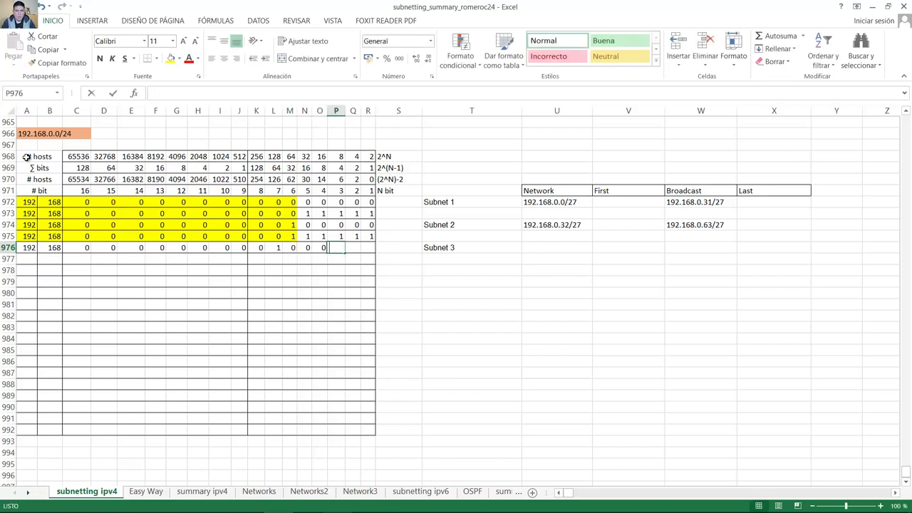
text(	0	0	0)
key(Tab)
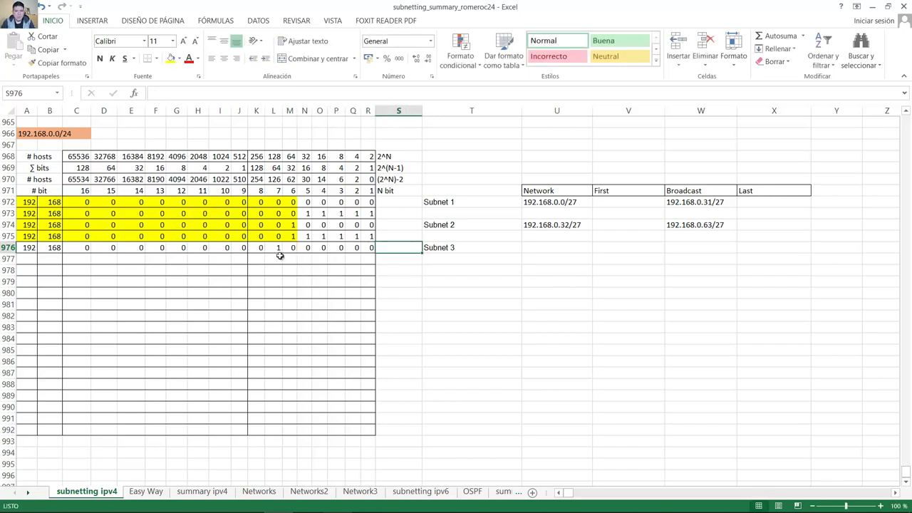
Highlight the network portion A976 to M976 with yellow fill.
drag(292, 240, 370, 235)
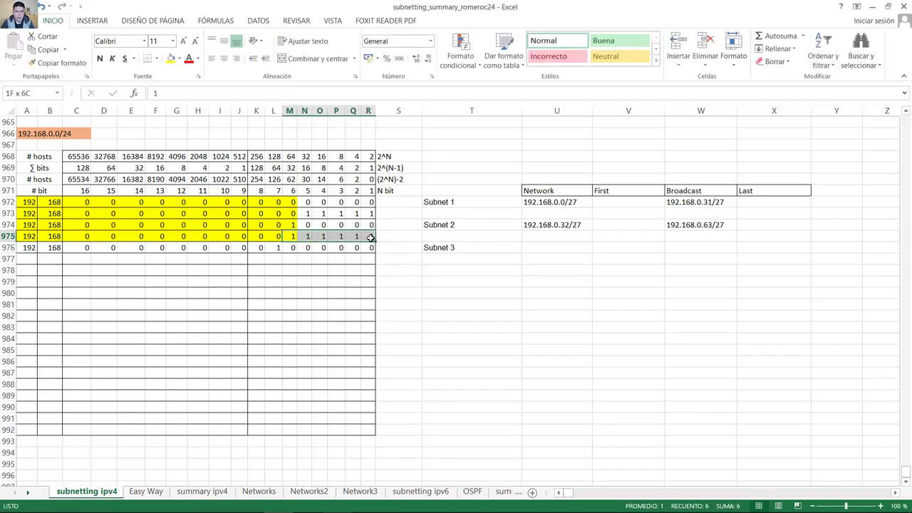
click(274, 249)
drag(297, 247, 371, 247)
click(336, 247)
drag(293, 248, 29, 248)
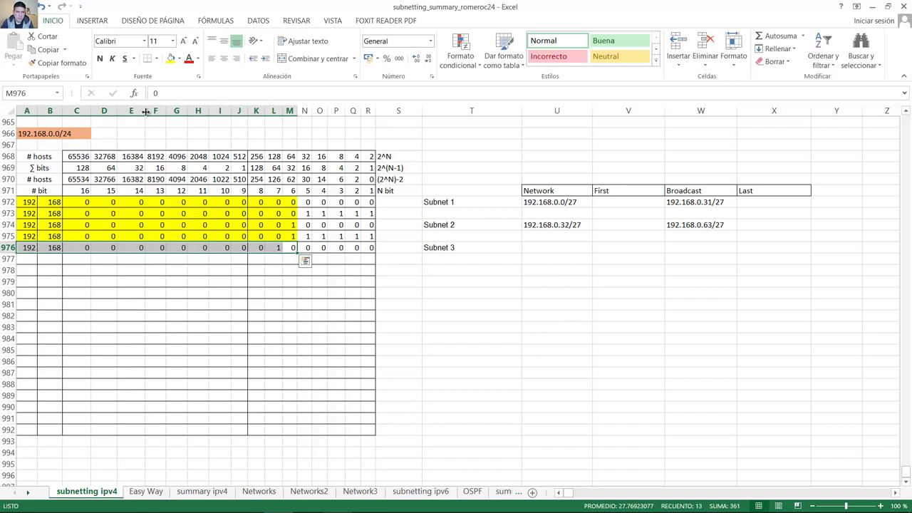
click(170, 59)
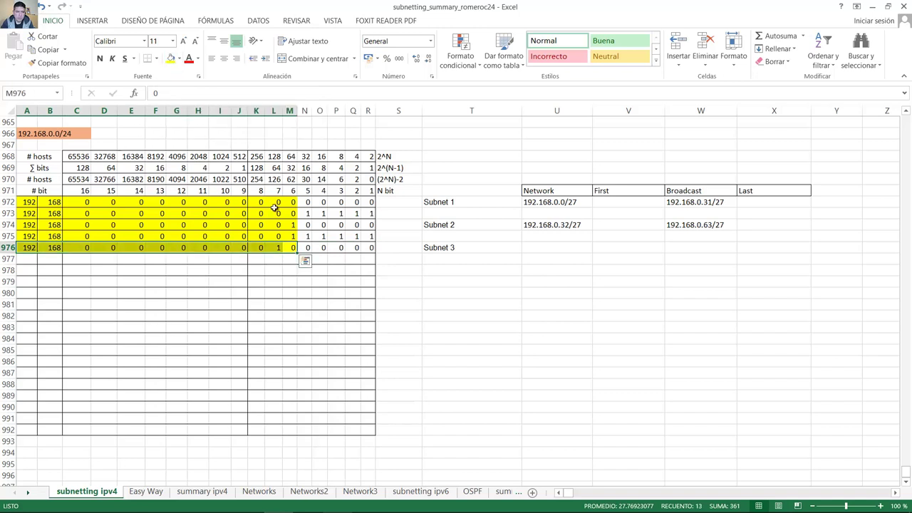
Enter 192.168.0.64/27 as Subnet 3's Network address in U976, using the binary bits of row 976.
click(293, 248)
click(365, 247)
click(28, 247)
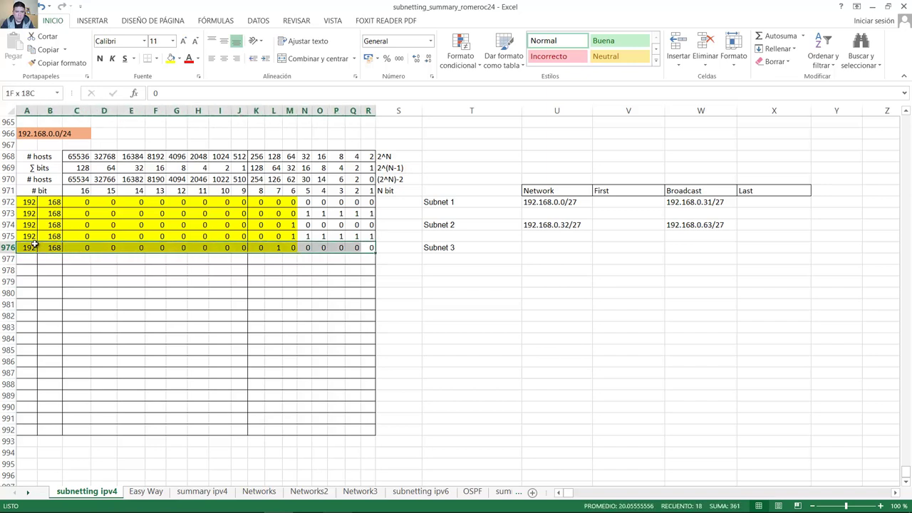
click(541, 245)
text(192)
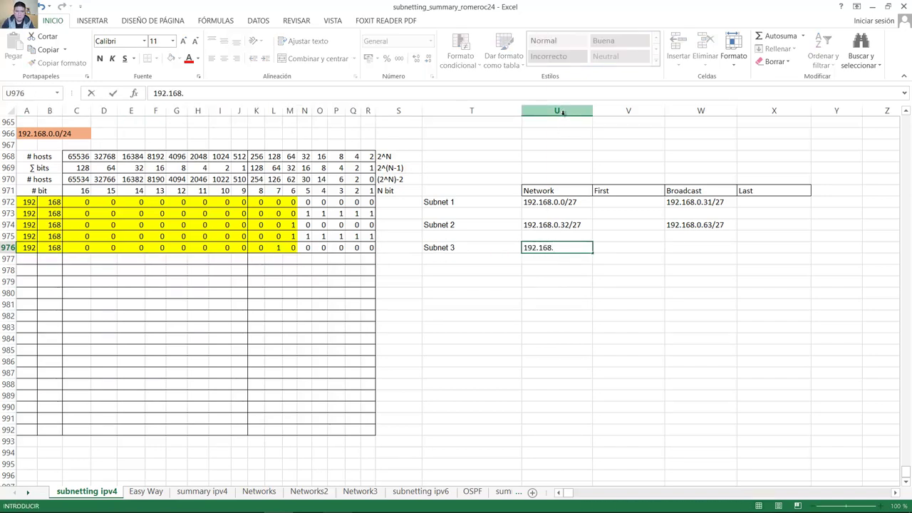
text(.168.0.)
click(275, 248)
click(567, 248)
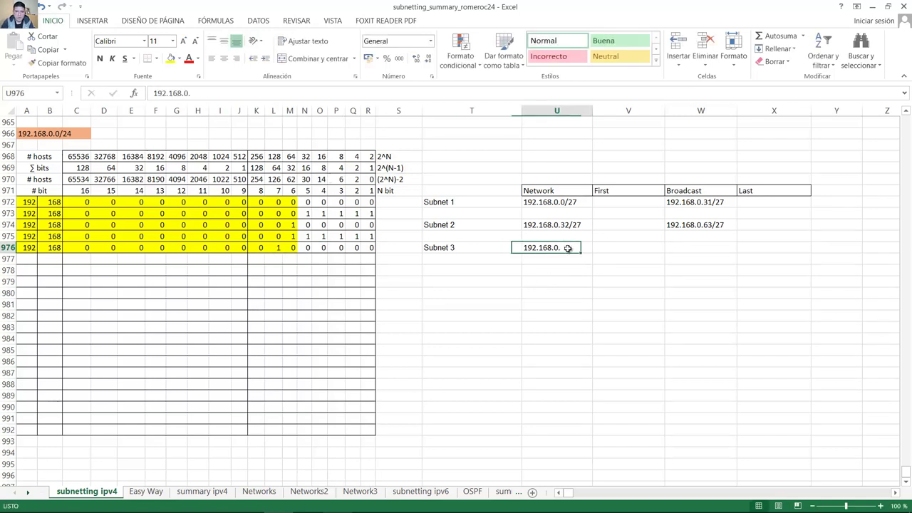
double_click(568, 248)
text(64/27)
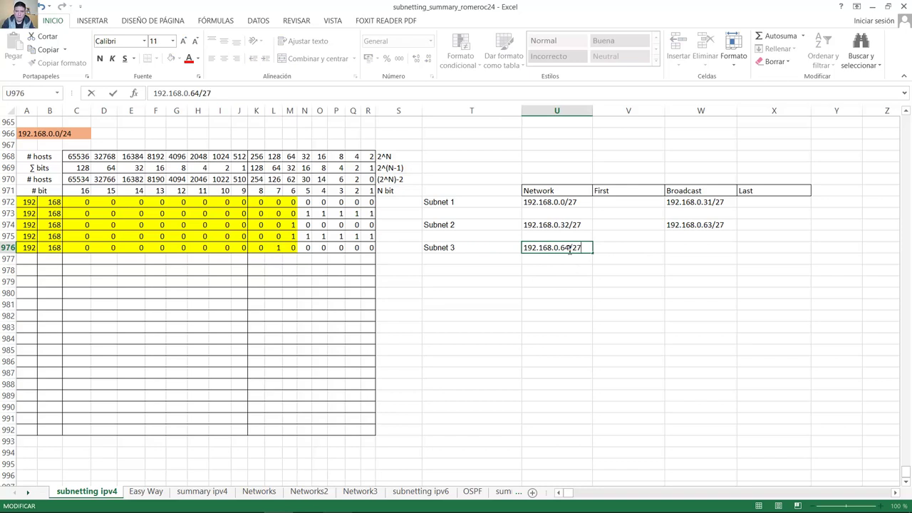
key(ctrl+Return)
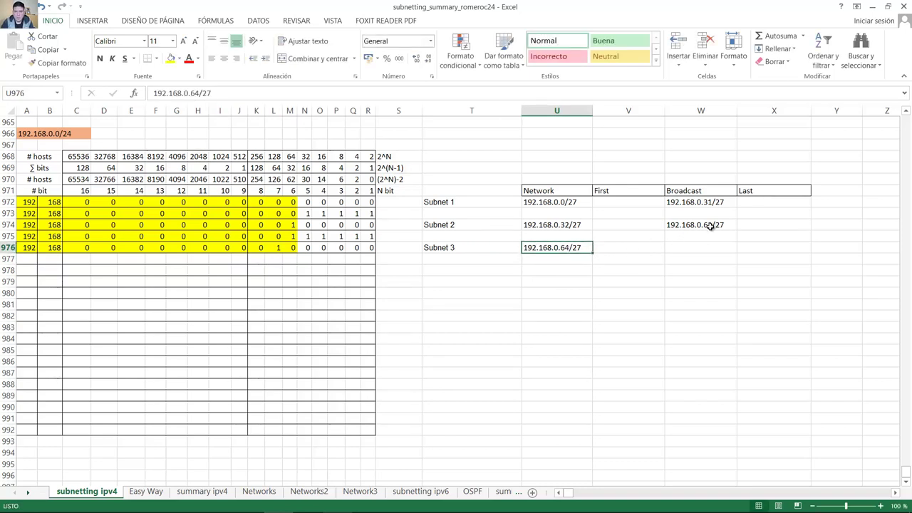
click(710, 227)
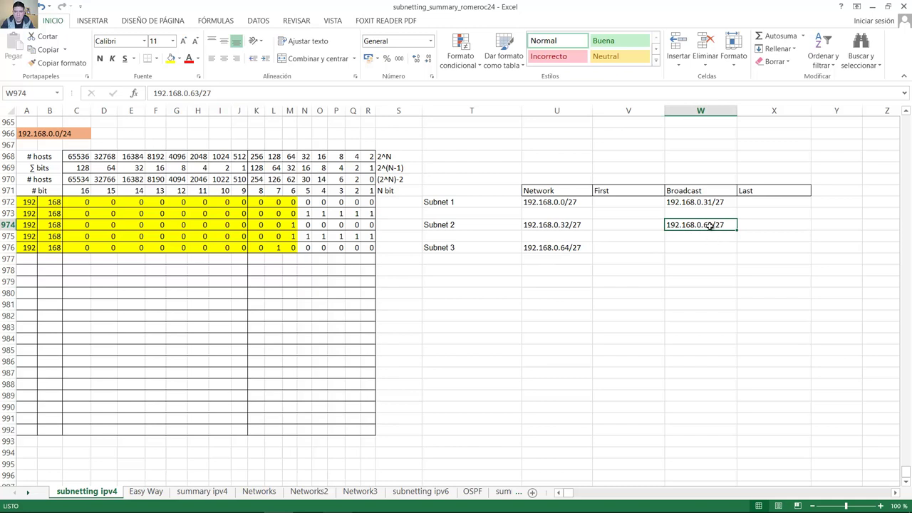
click(546, 249)
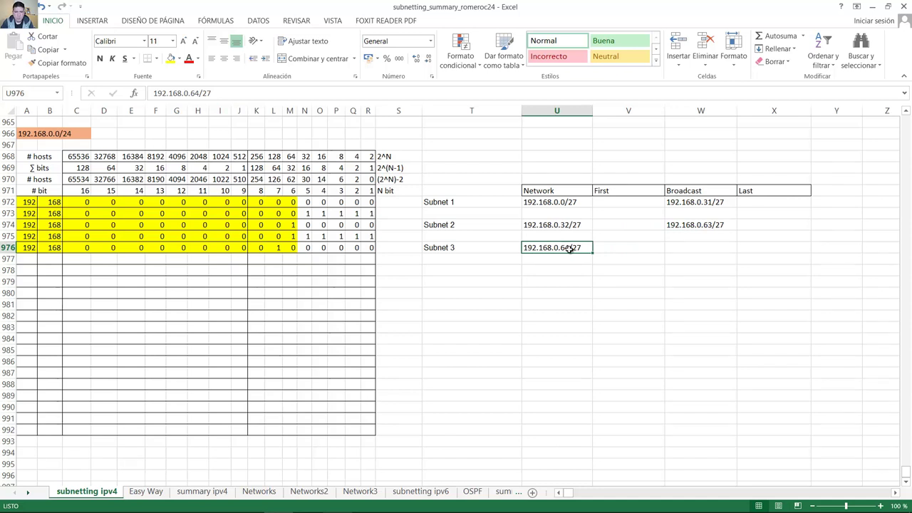
Copy the highlighted network portion A976 to M976 down into row 977.
click(291, 249)
key(ctrl+shift+Left)
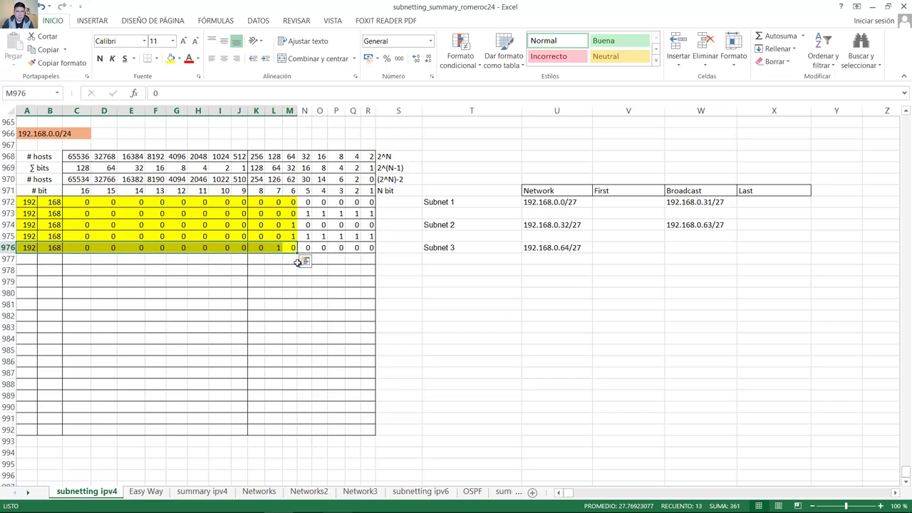
drag(291, 249, 362, 260)
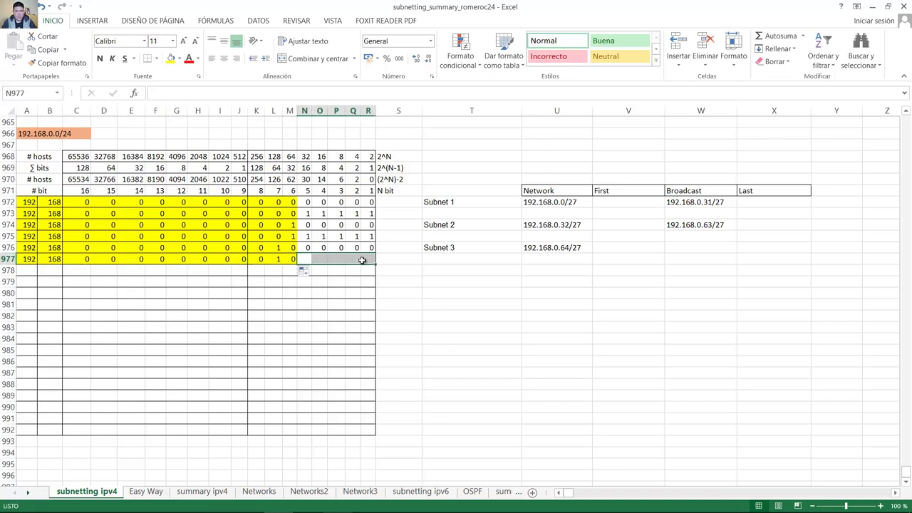
Set each of the five host bits in N977 to R977 to 1.
text(1	1	1	1	1	1)
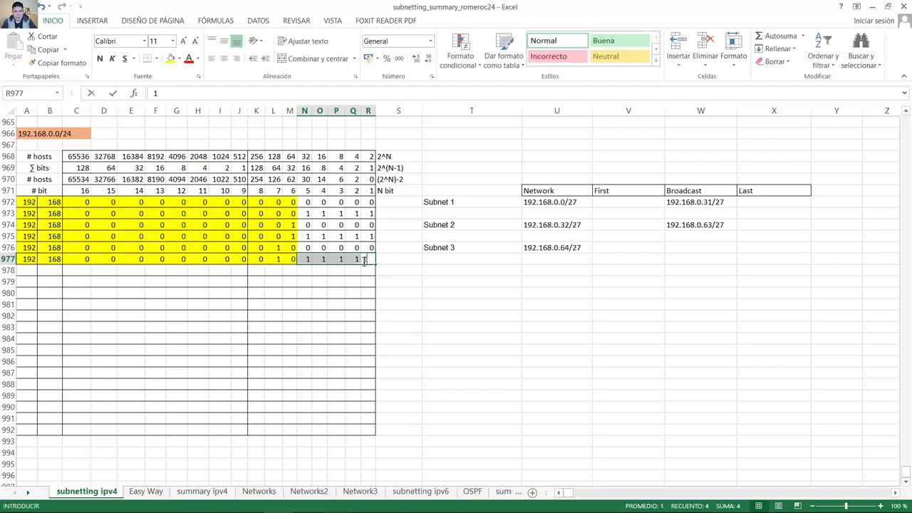
click(369, 260)
text(1)
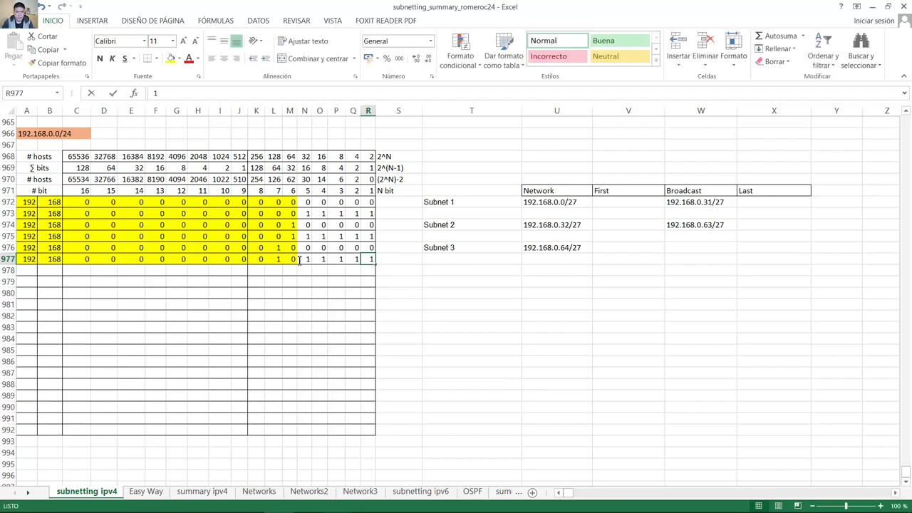
mouse_move(369, 259)
mouse_down()
mouse_move(271, 259)
mouse_move(365, 261)
mouse_up()
click(278, 259)
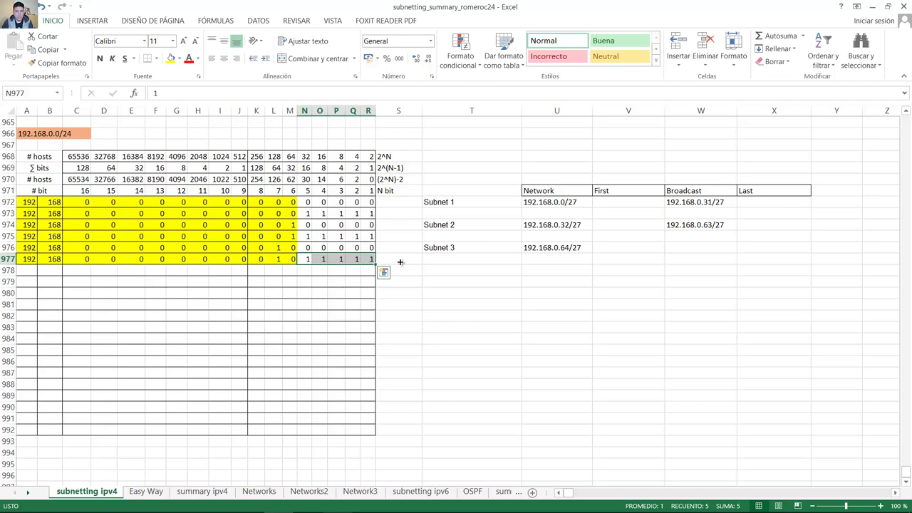
Enter 192.168.0.95/27 as Subnet 3's Broadcast address in W976, using the binary bits of row 977.
click(678, 247)
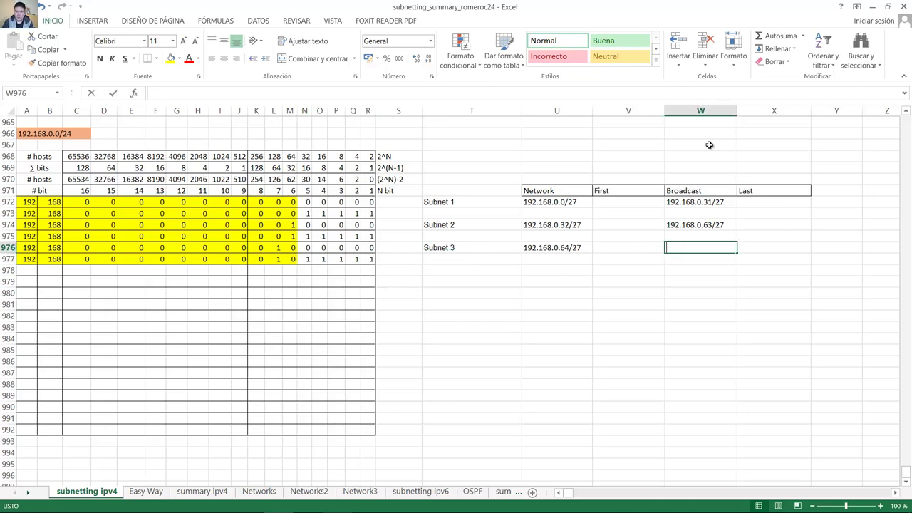
text(192.168.0.)
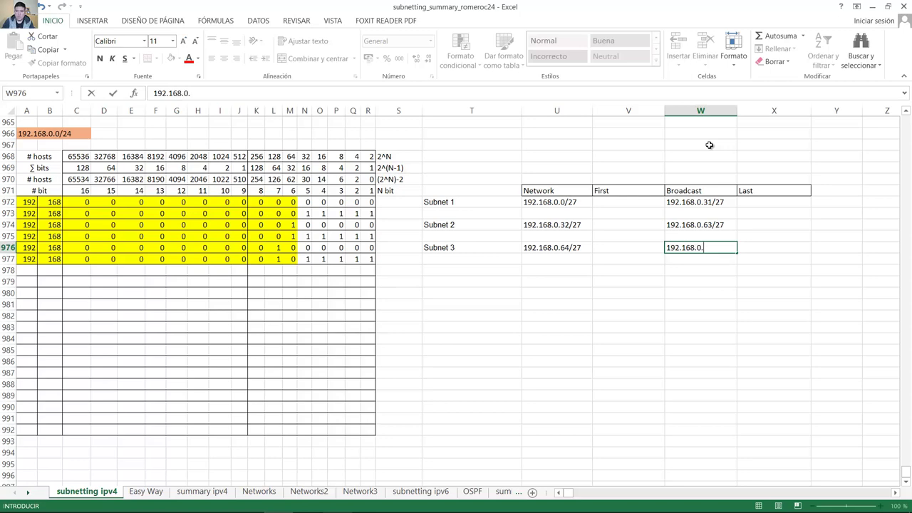
text(95/27)
click(769, 247)
click(712, 247)
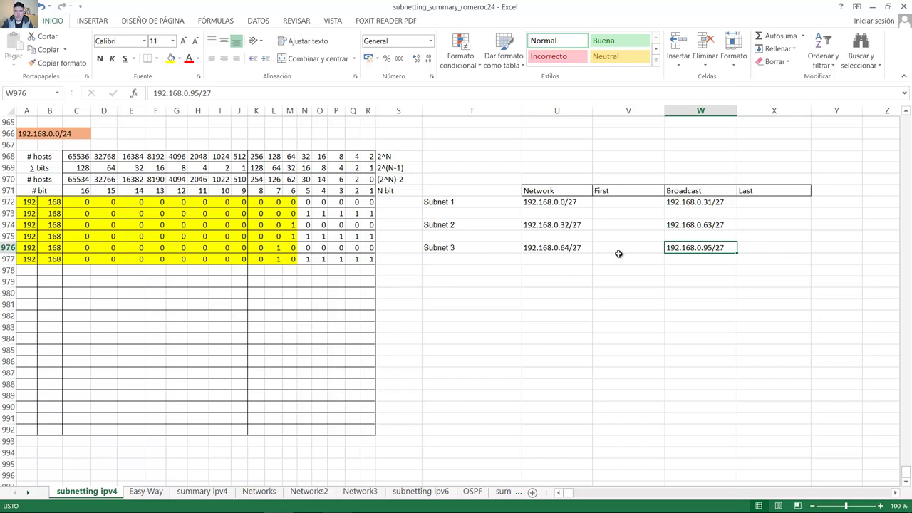
Label the next subnet as Subnet 4 in T978.
click(486, 271)
text(Subnet 4)
click(539, 269)
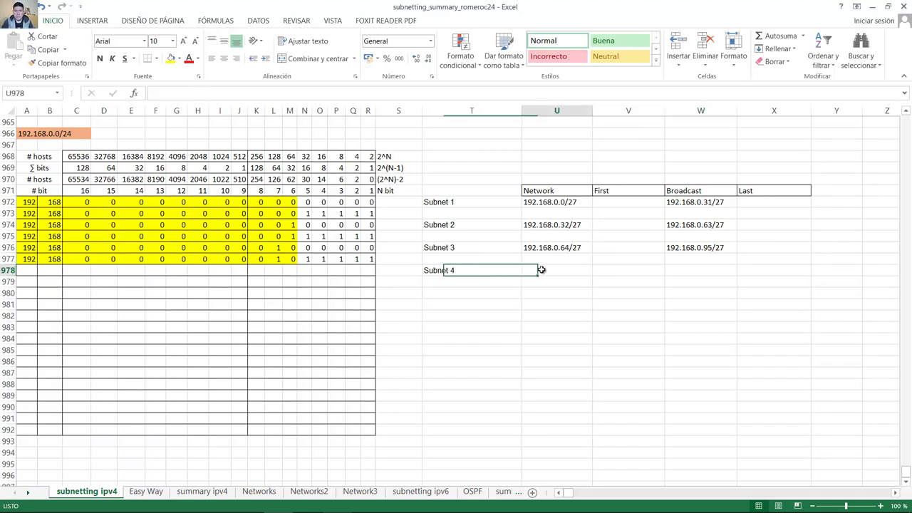
Enter 192.168.0.96/27 as Subnet 4's Network address in U978, following the increments of the previous Network addresses.
click(570, 205)
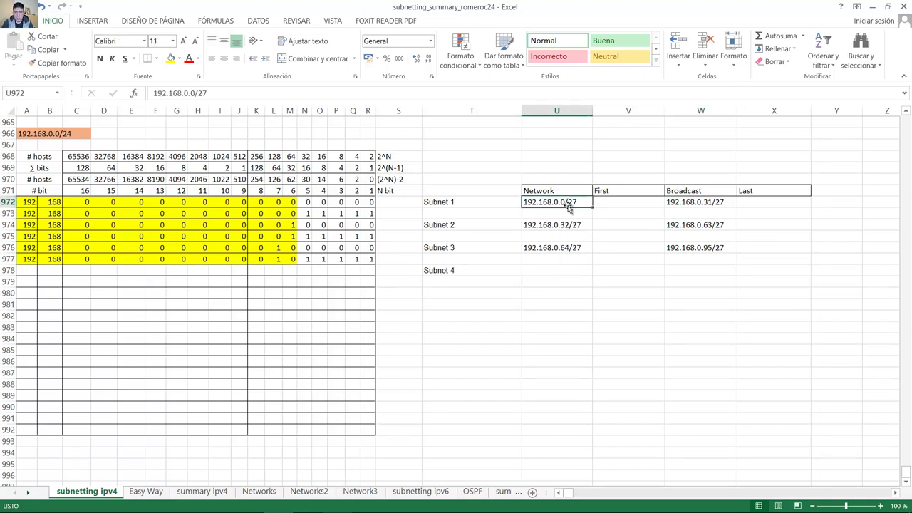
click(568, 225)
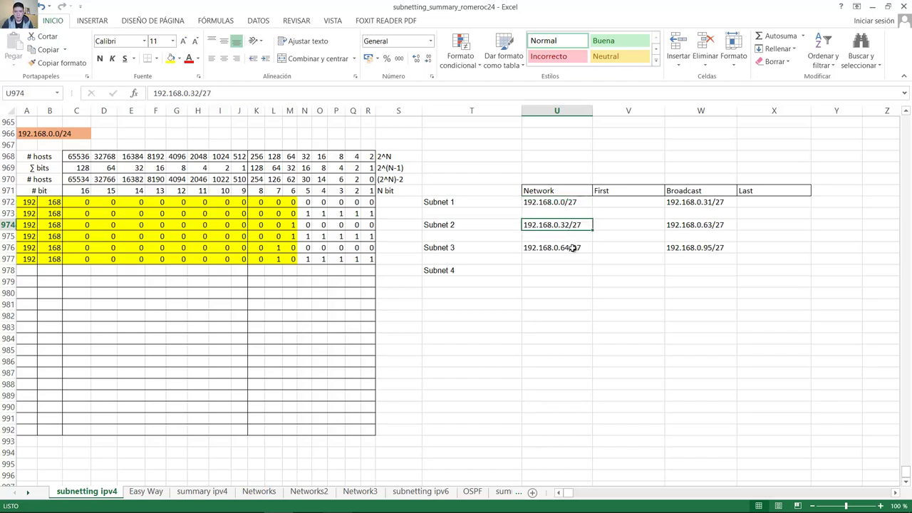
click(572, 248)
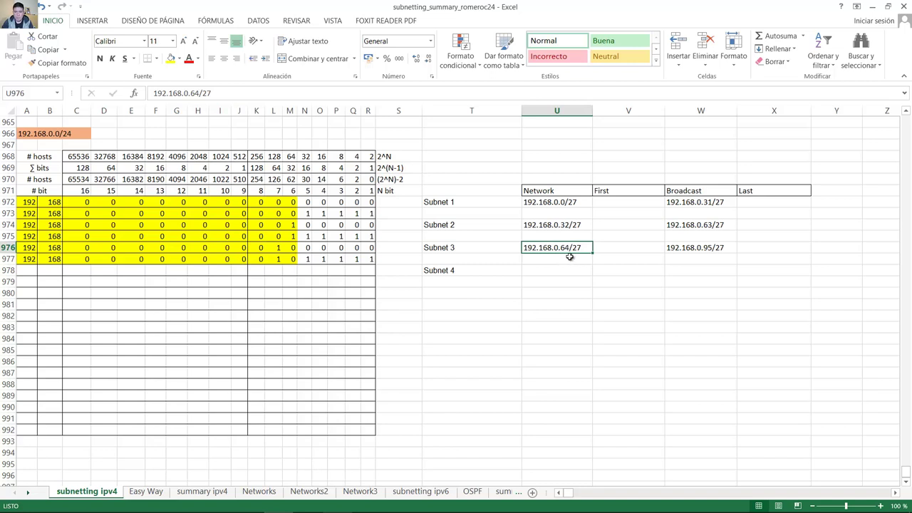
click(564, 271)
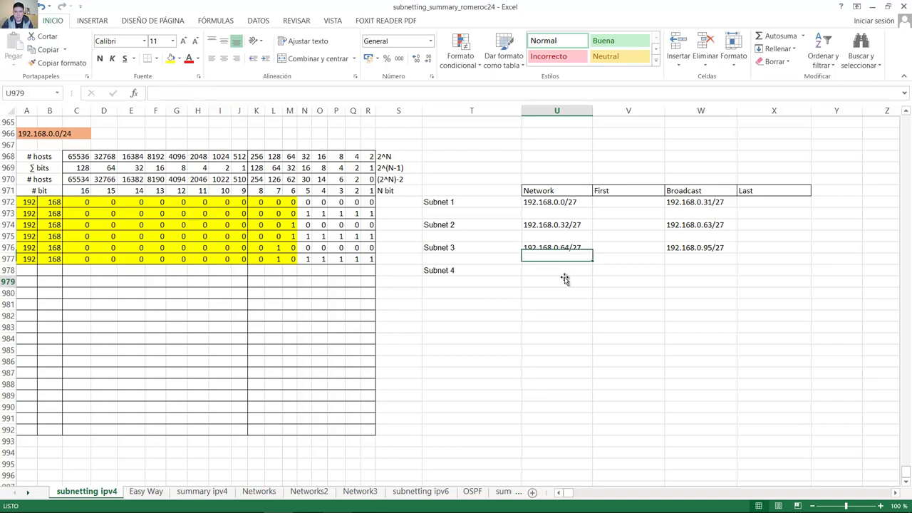
text(192.16)
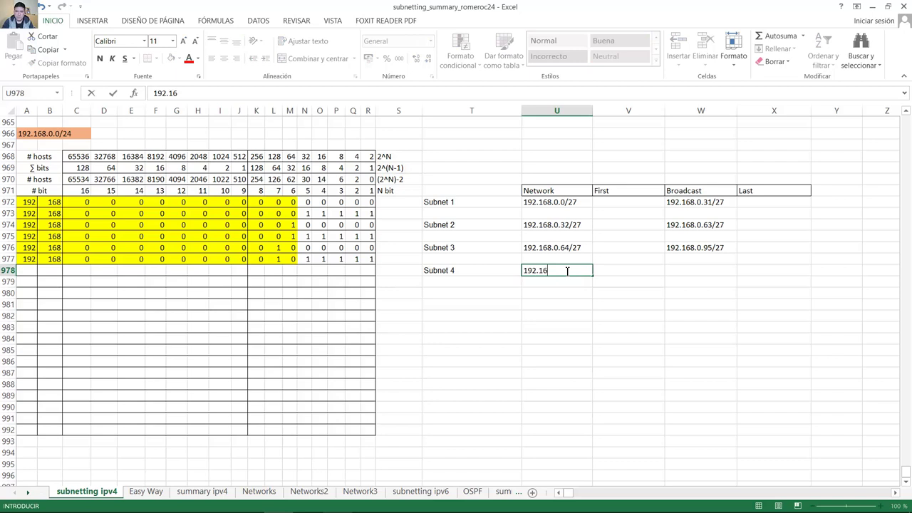
text(8.0.96/27)
key(Return)
click(567, 274)
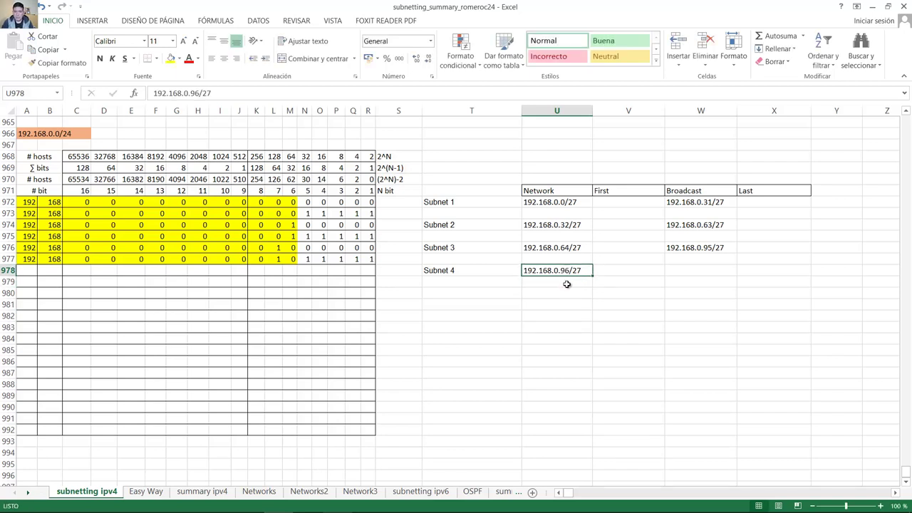
click(710, 251)
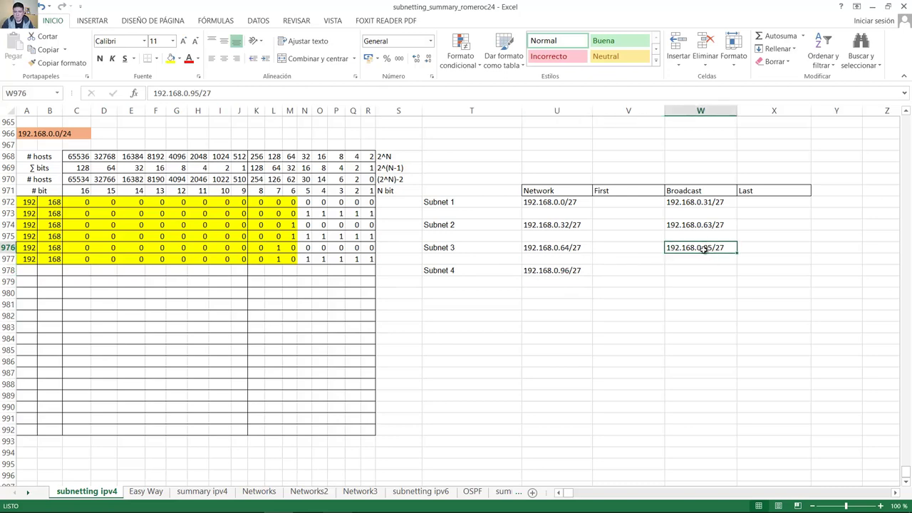
Label the next subnet as Subnet 5 in T980, one empty row below Subnet 4.
click(568, 271)
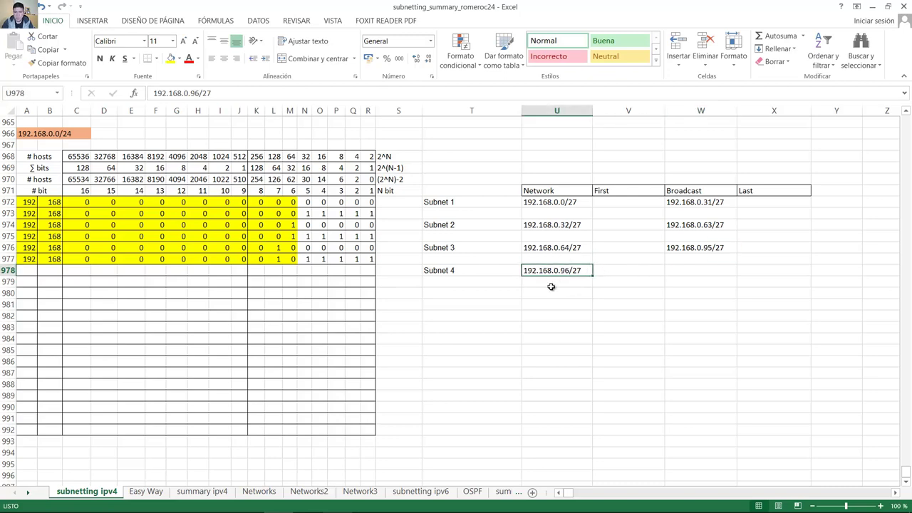
click(466, 293)
text(Sub)
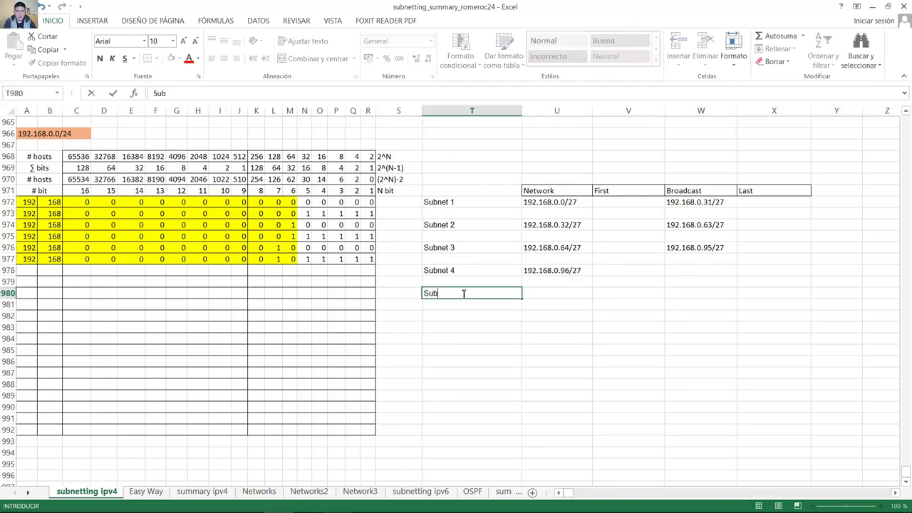
text(net 5)
key(Return)
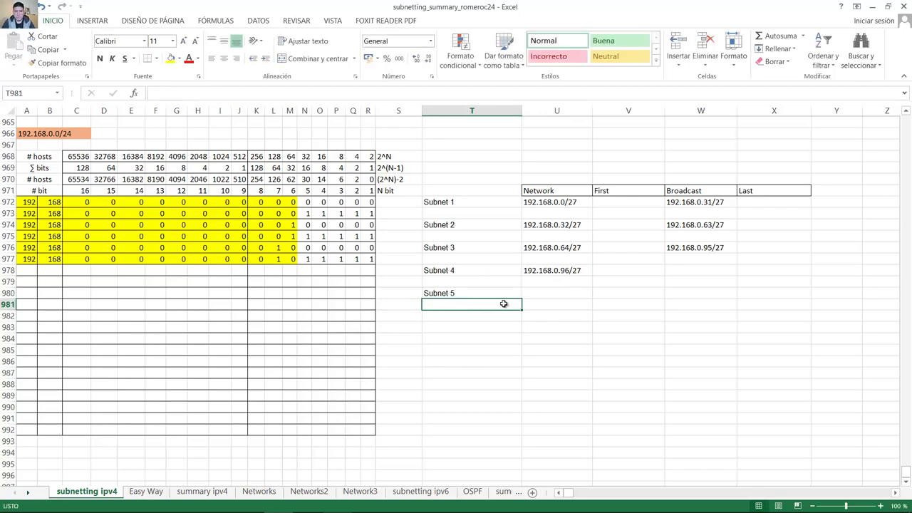
Enter 192.168.0.128/27 as Subnet 5's Network address in U980.
click(562, 294)
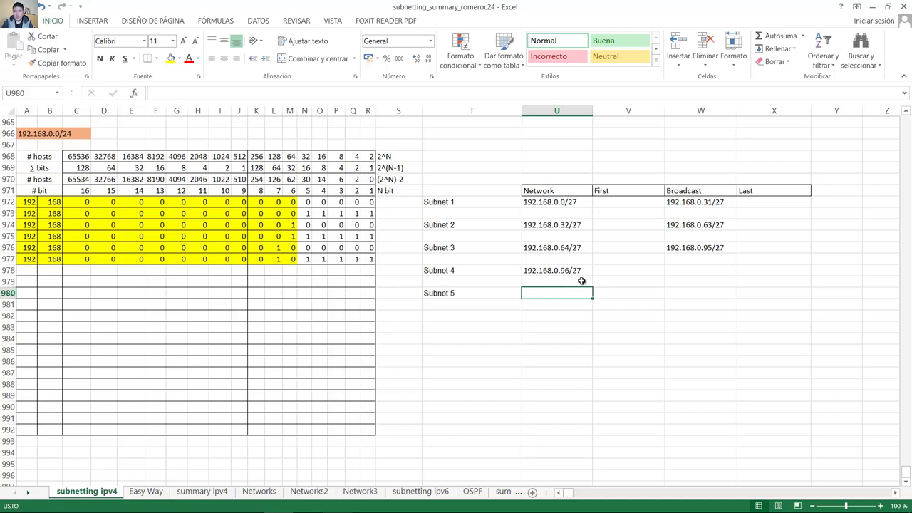
text(192.168.0.128)
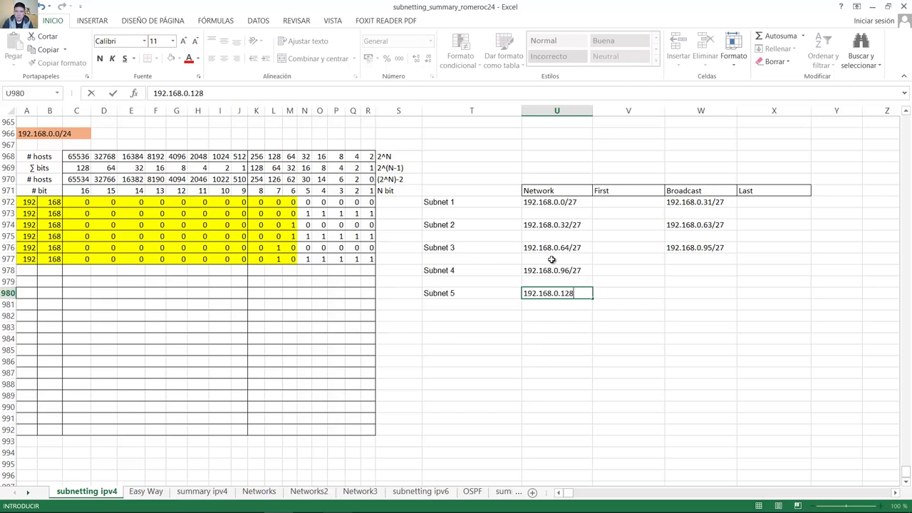
text(/27)
key(Return)
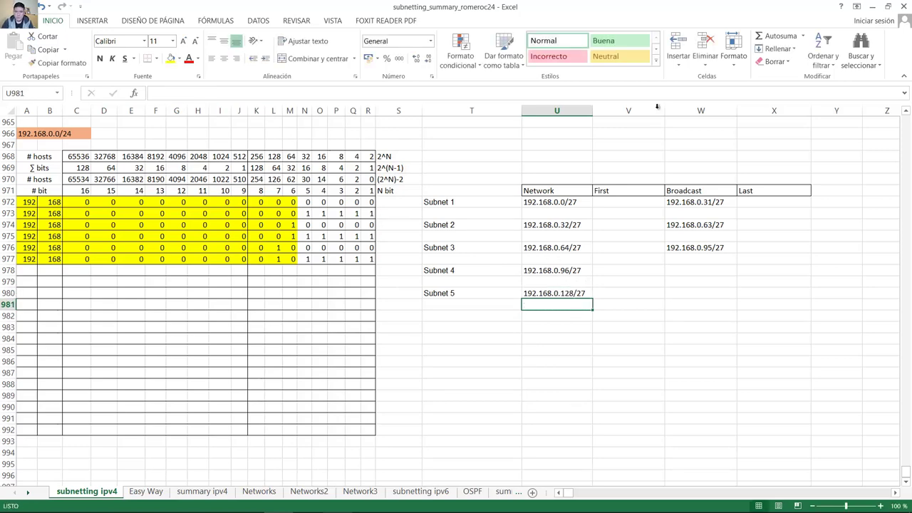
Label the next subnet as Subnet 6 in T982.
click(460, 315)
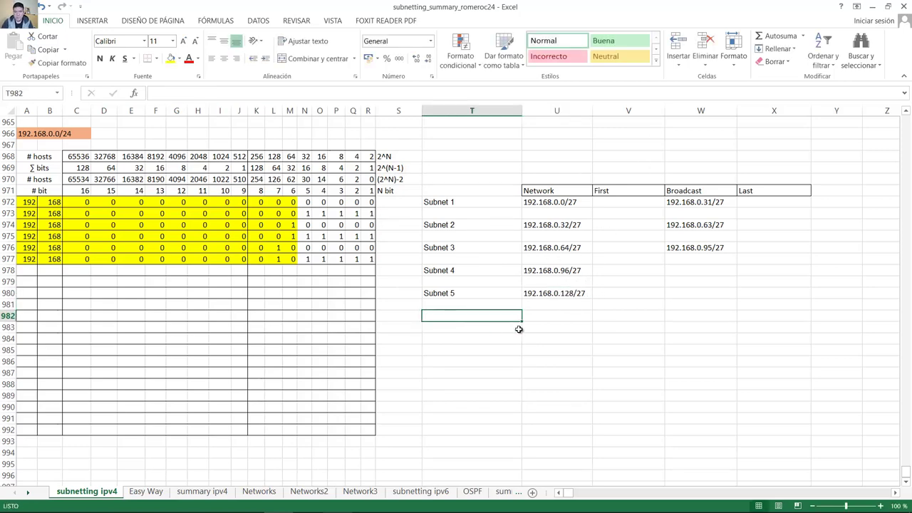
text(Subnet 6)
key(Return)
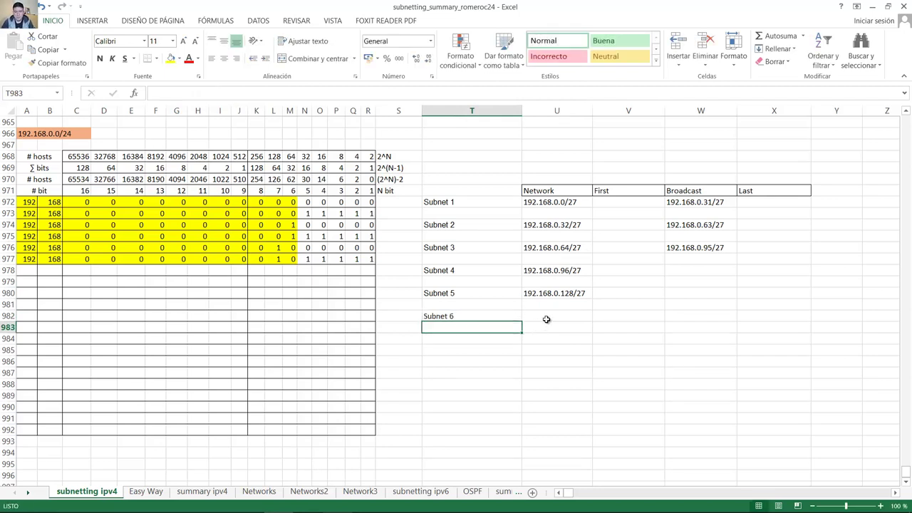
click(492, 316)
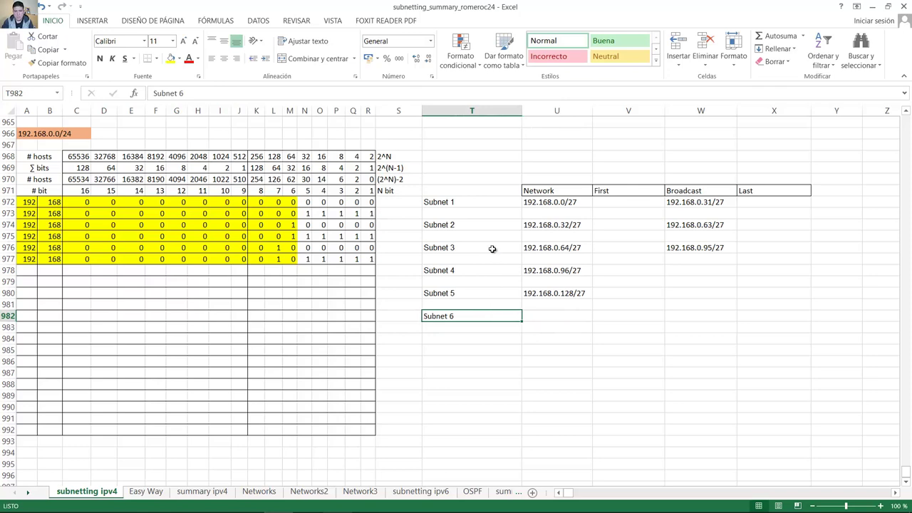
drag(493, 304, 480, 193)
Enter 192.168.0.160/27 as Subnet 6's Network address in U982, continuing the increments of 32.
click(562, 317)
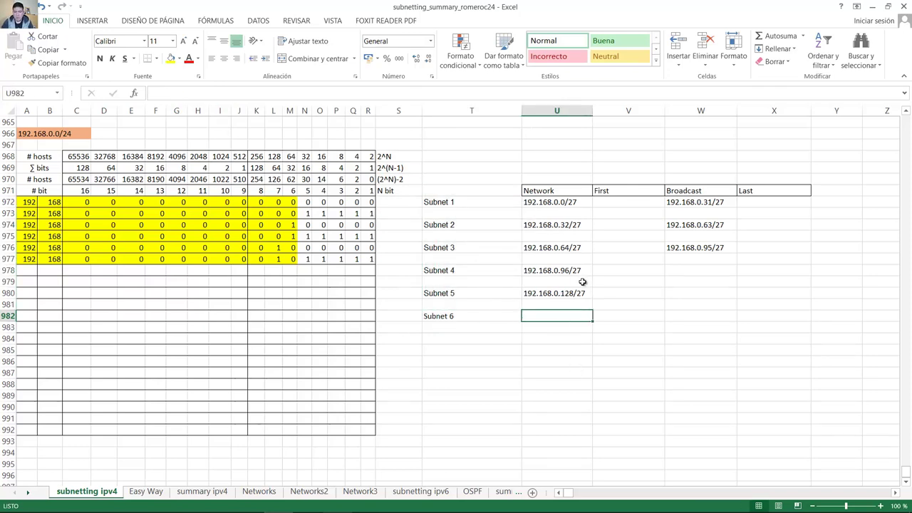
text(192.16)
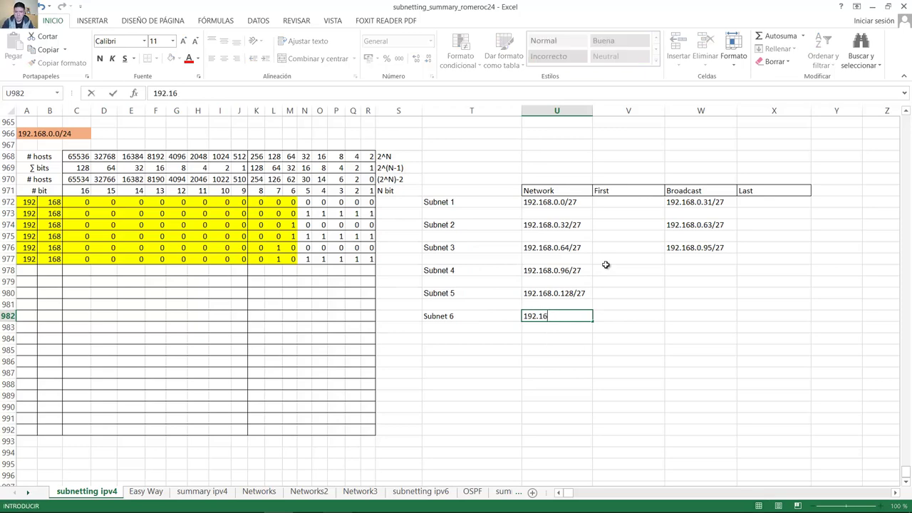
text(8.0.160/27)
key(Return)
click(591, 318)
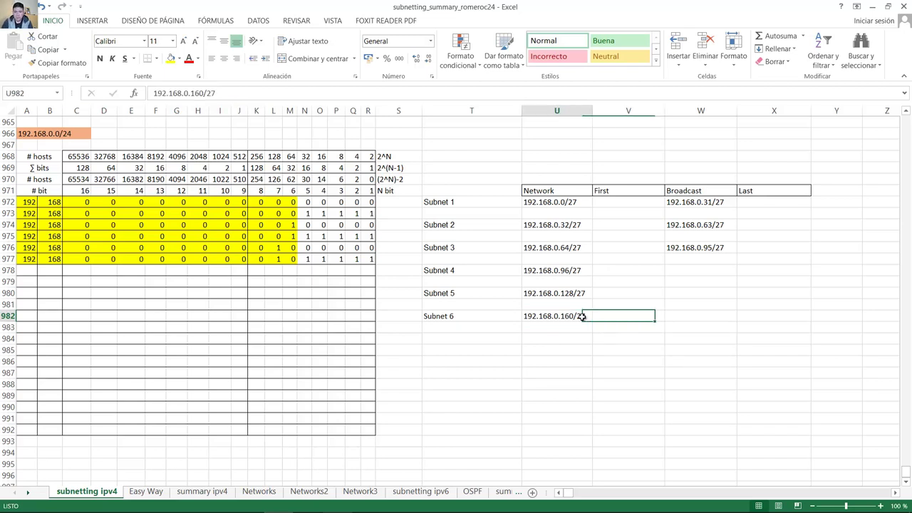
Begin Subnet 4's binary row 978 with 192, 168, zeros in C978 to K978 and a 1 in L978.
drag(367, 274, 24, 326)
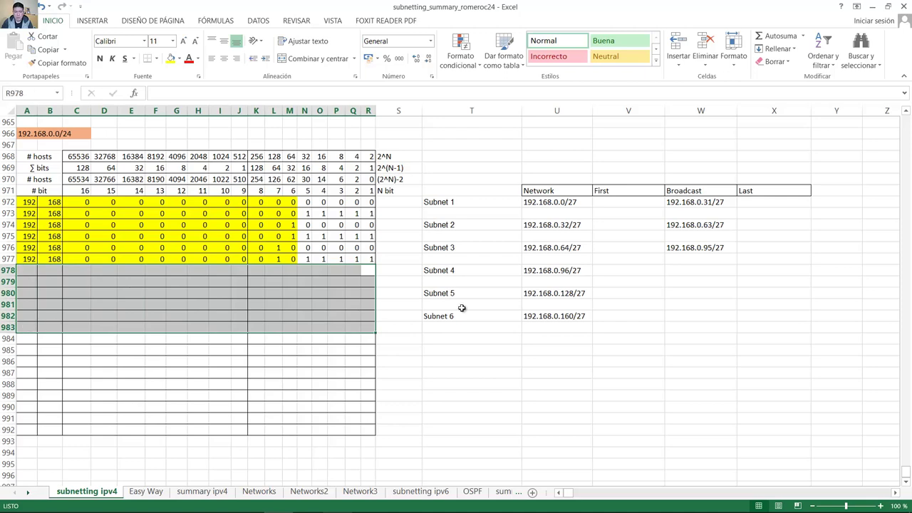
click(557, 271)
click(29, 270)
text(192)
key(Tab)
text(168)
key(Tab)
text(0	0	0	0	0	0	0	0	)
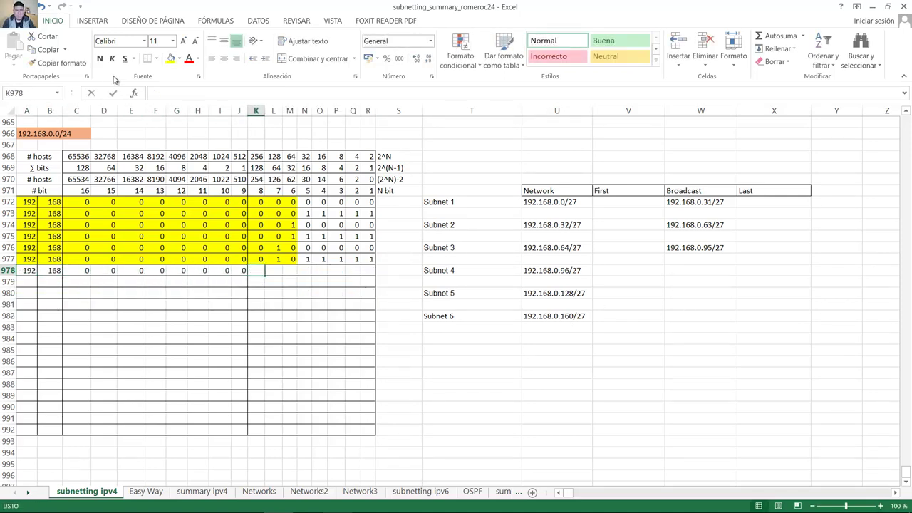
text(0	)
text(1)
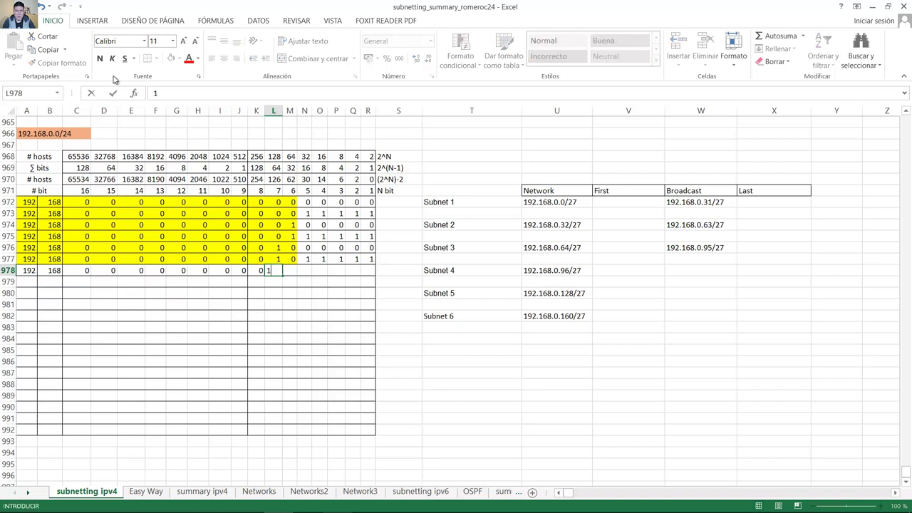
key(Tab)
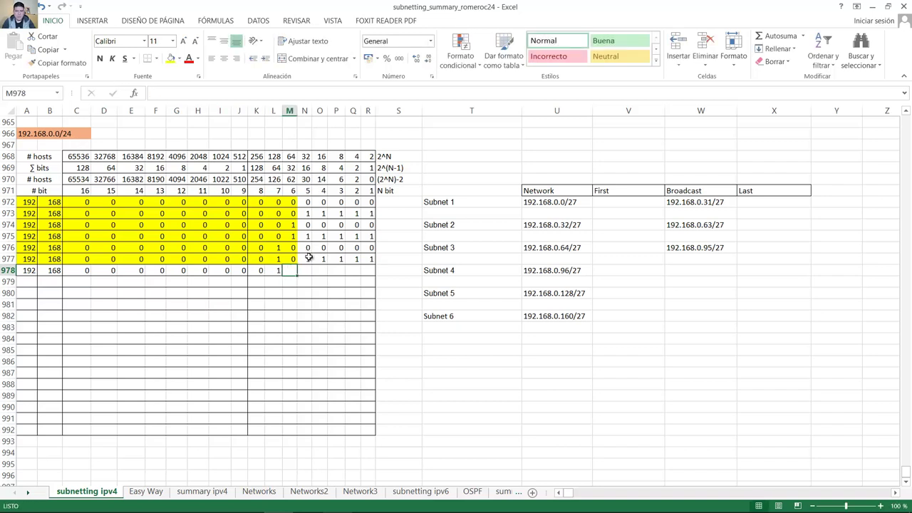
Set M978 to 1 and each of the five host bits in N978 to R978 to 0.
drag(307, 260, 366, 258)
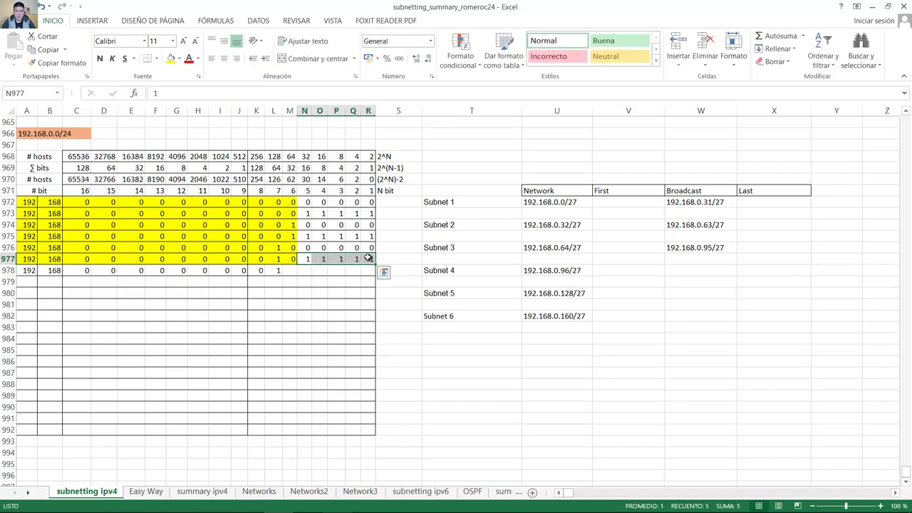
click(295, 274)
text(1)
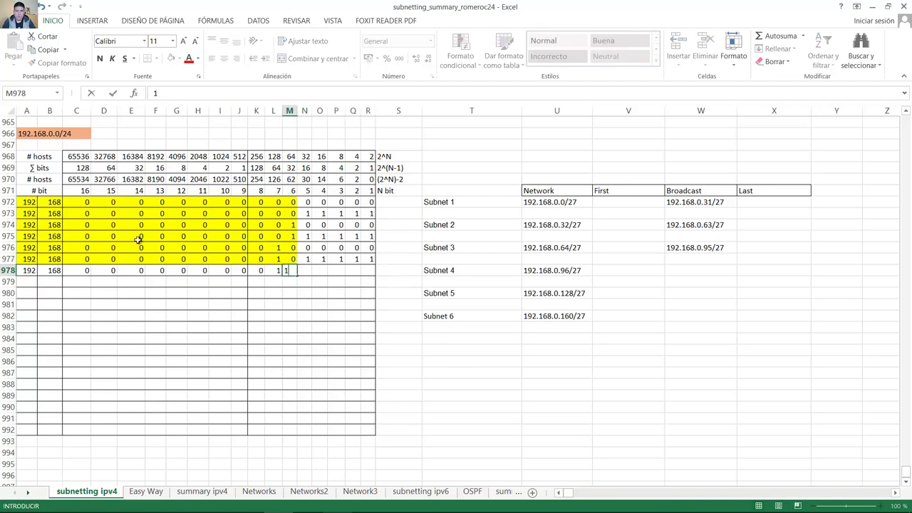
key(Tab)
text(0)
key(Tab)
text(0)
key(Tab)
text(0	0)
key(Tab)
text(0)
key(Tab)
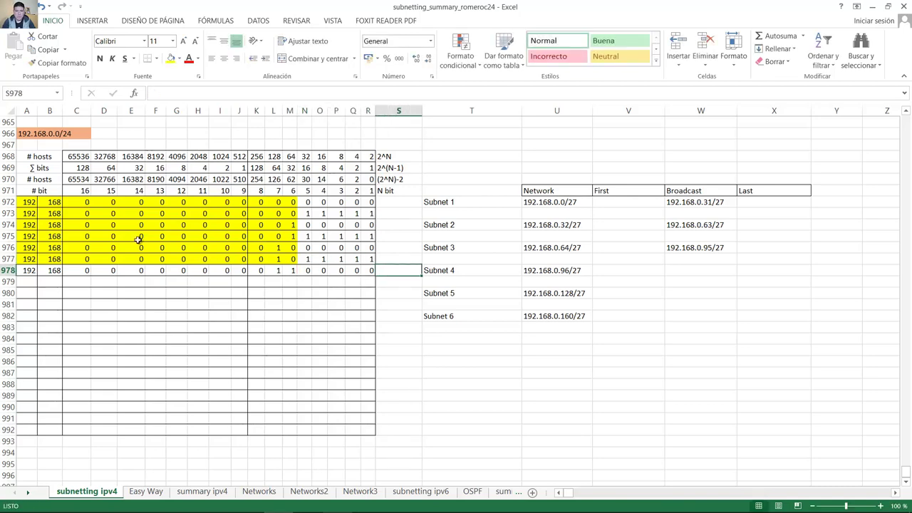
click(370, 271)
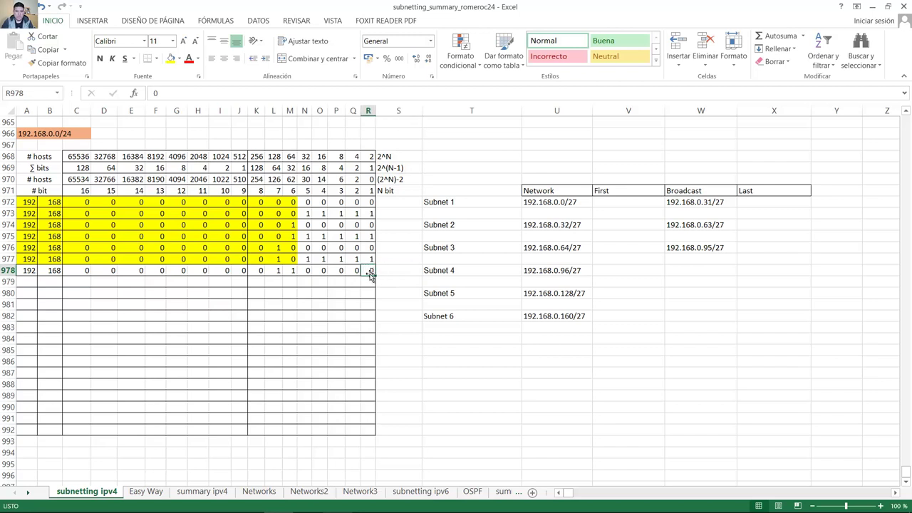
Fill the network portion A978:M978 with yellow and check the row's bits against Subnet 4's Network address in U978.
drag(291, 271, 22, 278)
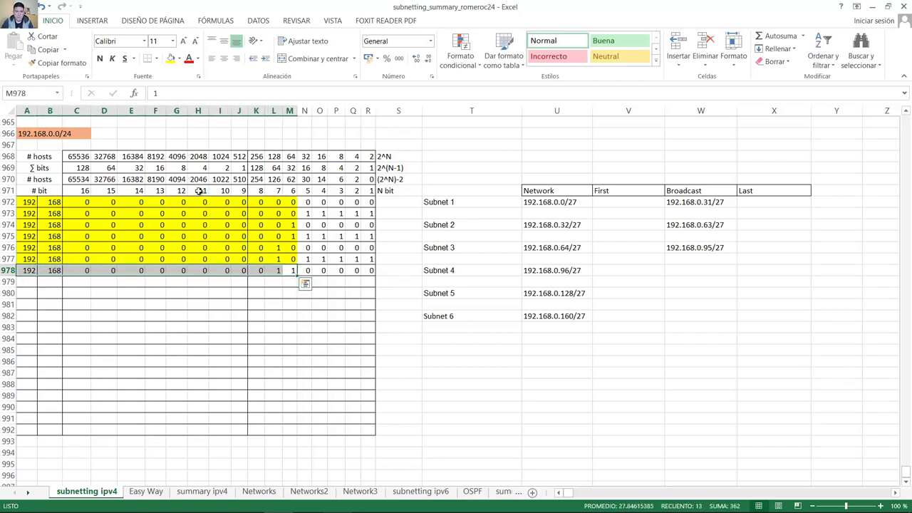
click(171, 59)
click(272, 271)
drag(274, 271, 367, 271)
click(280, 273)
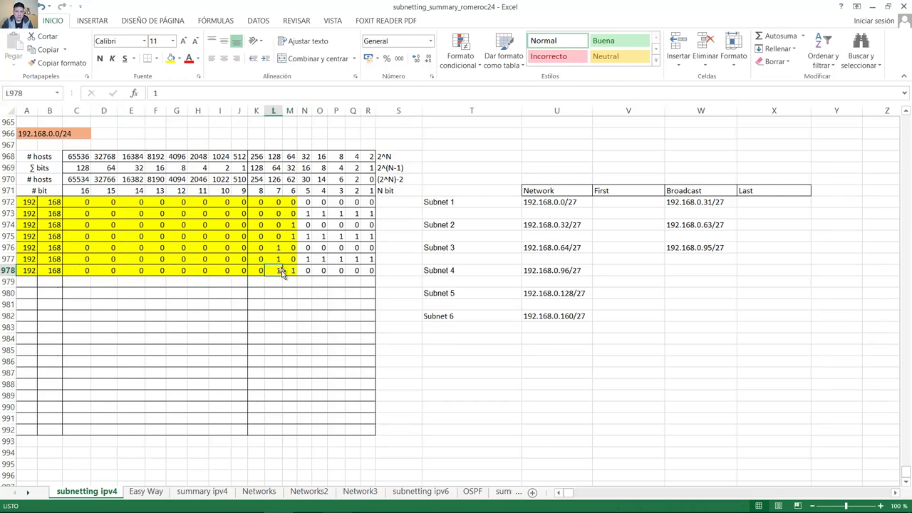
click(288, 271)
drag(260, 271, 359, 271)
click(563, 271)
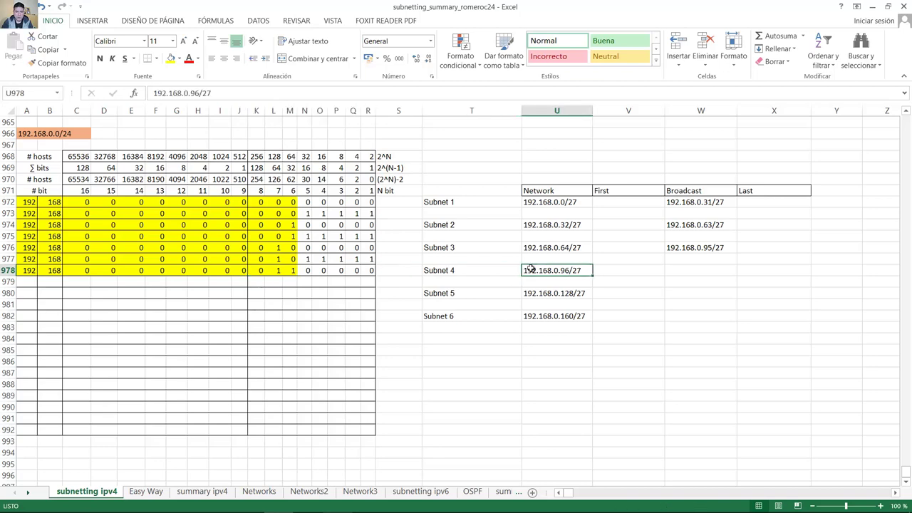
Repeat row 978's yellow network portion in row 979 and set the host bits N979 to R979 to 1.
drag(291, 271, 27, 271)
drag(297, 283, 305, 281)
double_click(314, 282)
text(1)
key(Tab)
text(1)
key(Tab)
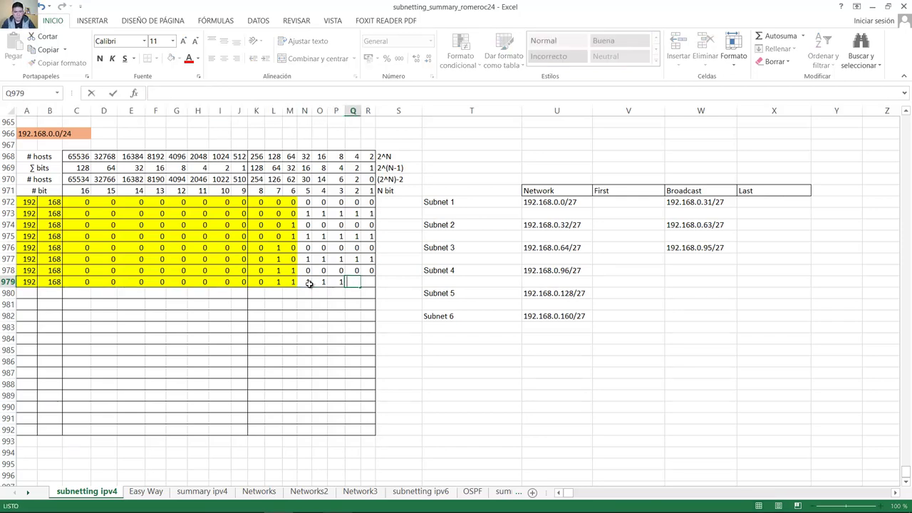
text(1)
key(Tab)
text(1)
key(Tab)
Enter 192.168.0.127/24 as Subnet 4's Broadcast address in W978 and compare it with Subnet 5's Network address.
drag(369, 282, 270, 283)
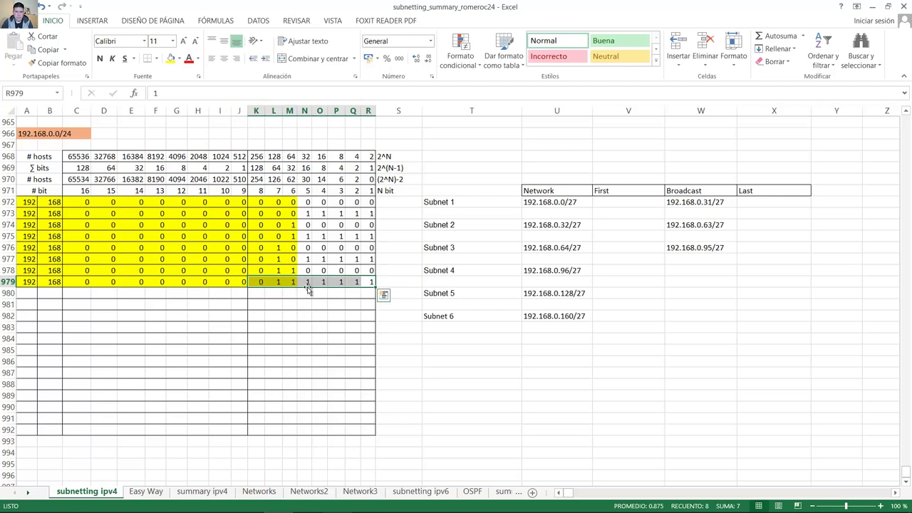
click(274, 282)
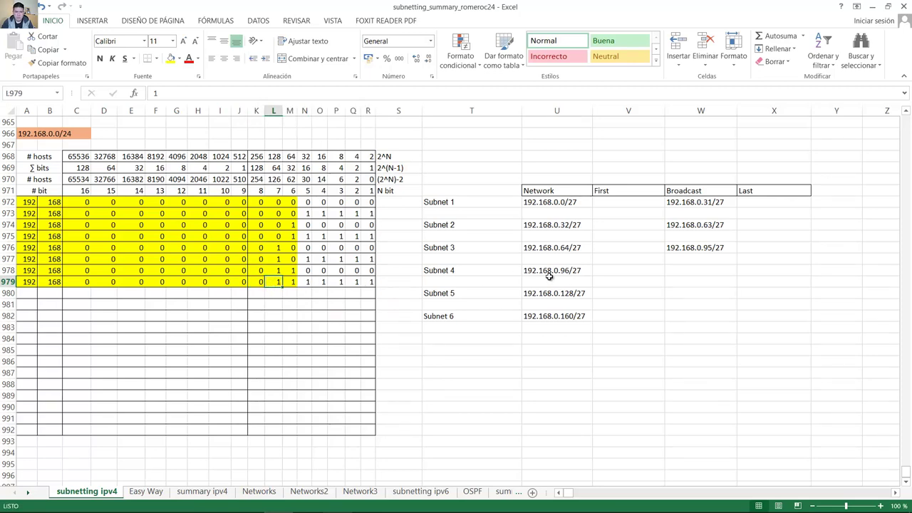
click(671, 270)
text(192.168.0.12)
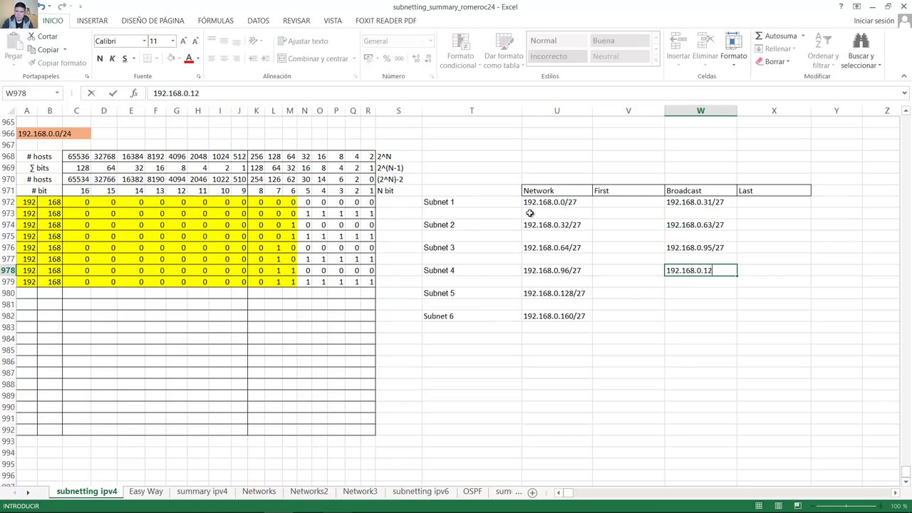
text(7/24)
key(ctrl+Return)
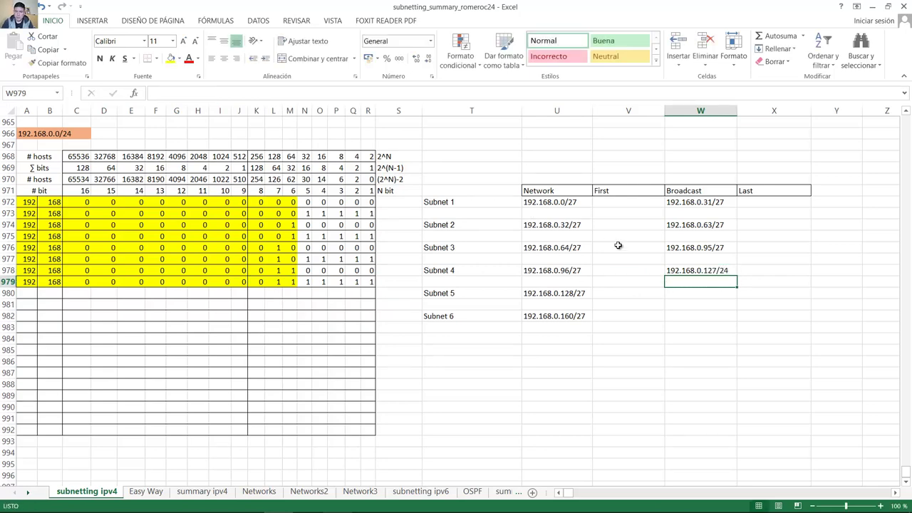
click(577, 292)
click(681, 272)
click(570, 294)
click(675, 272)
click(572, 294)
Begin Subnet 5's binary row 980 with 192, 168 and zeros in C980 to J980.
click(34, 293)
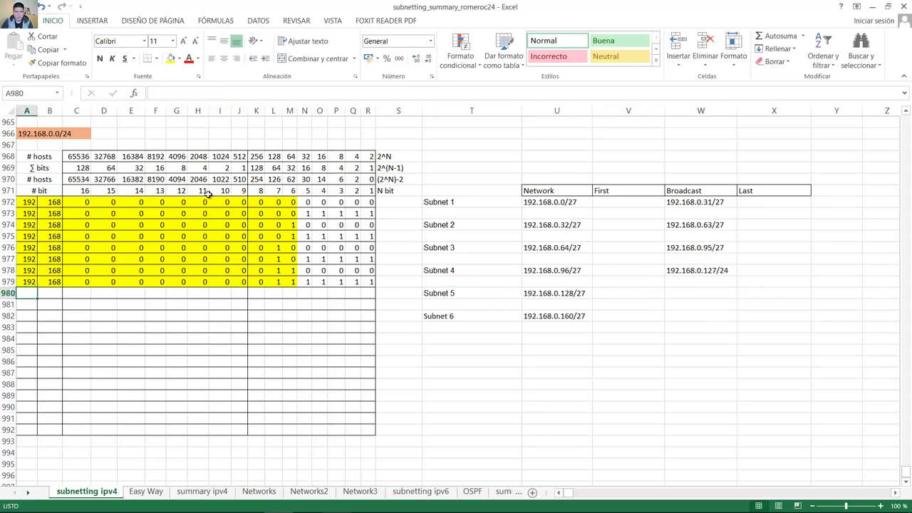
text(192)
key(Tab)
text(168)
key(Tab)
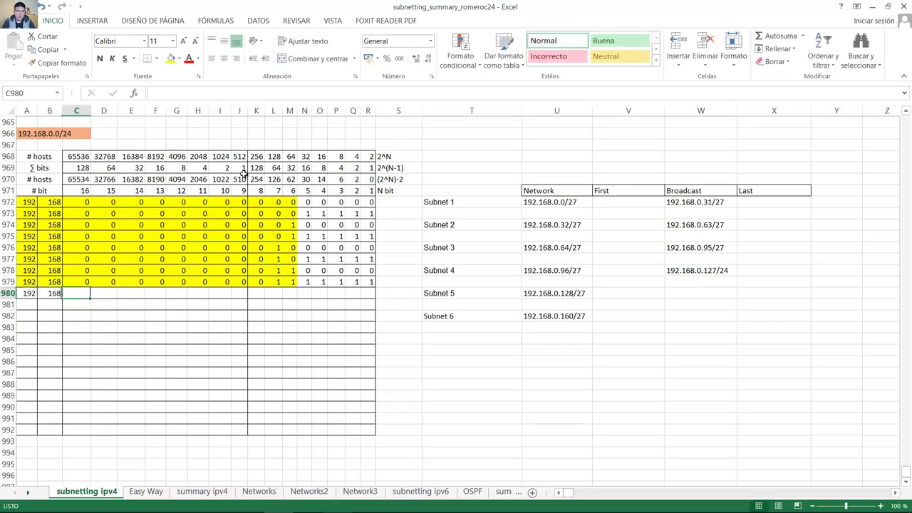
text(0)
key(Tab)
text(0)
key(Tab)
text(0	0	0	0	0	0)
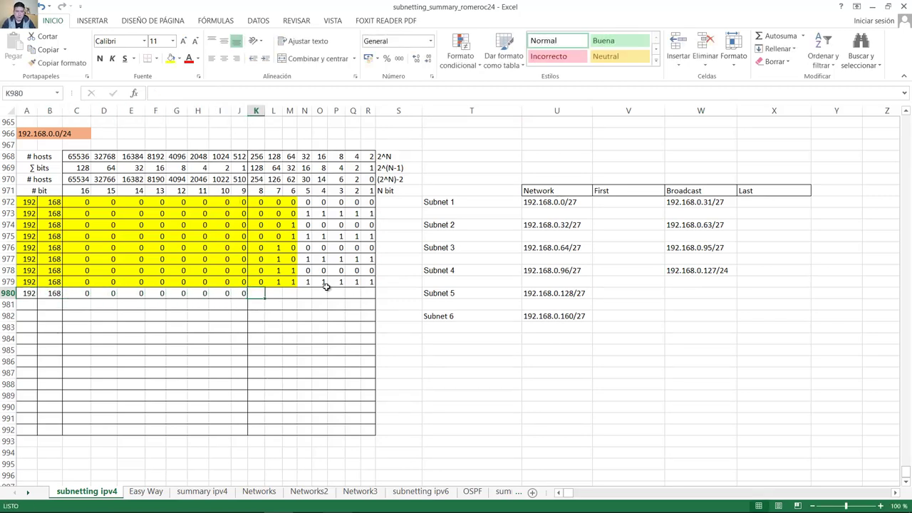
Complete the last octet of row 980 with a 1 in K980 and zeros in L980 to R980.
drag(273, 283, 361, 283)
click(262, 294)
text(0	0	0	0	0	0	0	0)
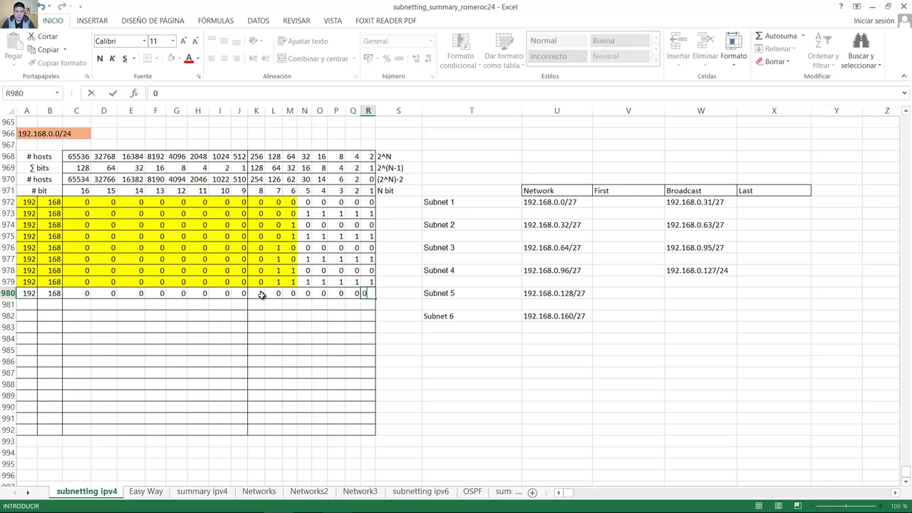
click(261, 294)
text(1)
Fill the network portion A980:M980 with yellow and check the row's bits against Subnet 5's Network address in U980.
drag(368, 297, 27, 293)
click(170, 58)
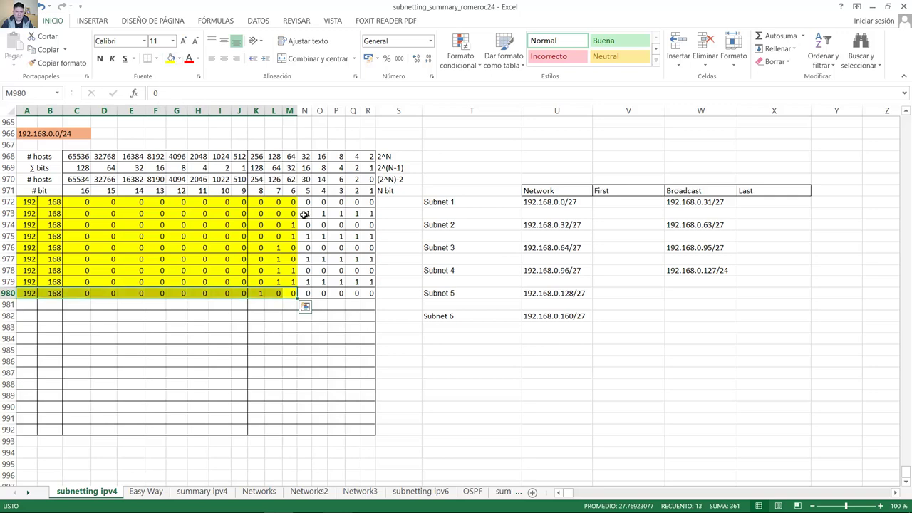
drag(261, 293, 369, 293)
click(553, 293)
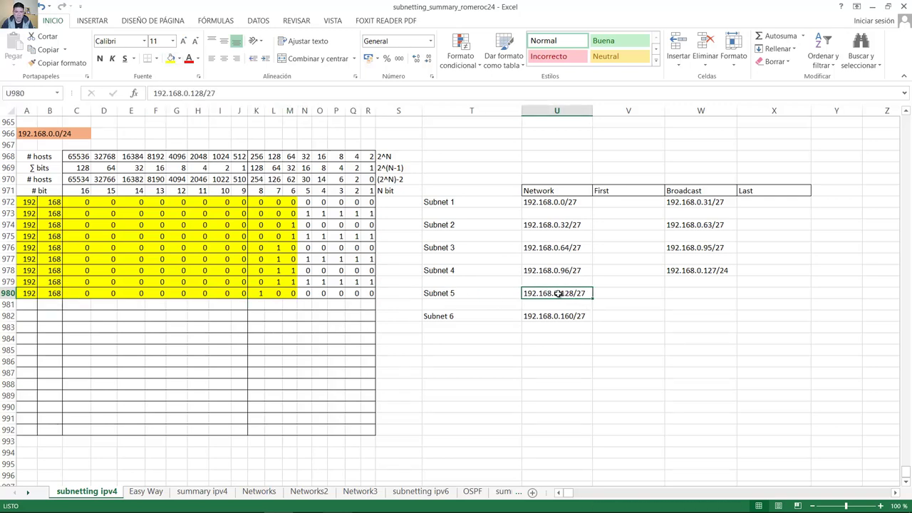
Repeat row 980's yellow network portion in row 981 and enter 1s in the row's host bits.
drag(22, 293, 294, 306)
click(309, 305)
text(1)
key(Tab)
text(1)
key(Tab)
text(1)
key(Tab)
text(1)
key(Tab)
Copy the 1 from K981 into host bit N981 and select the host bits N981:R981.
click(305, 305)
click(258, 305)
key(ctrl+c)
click(306, 304)
key(ctrl+v)
drag(307, 304, 365, 307)
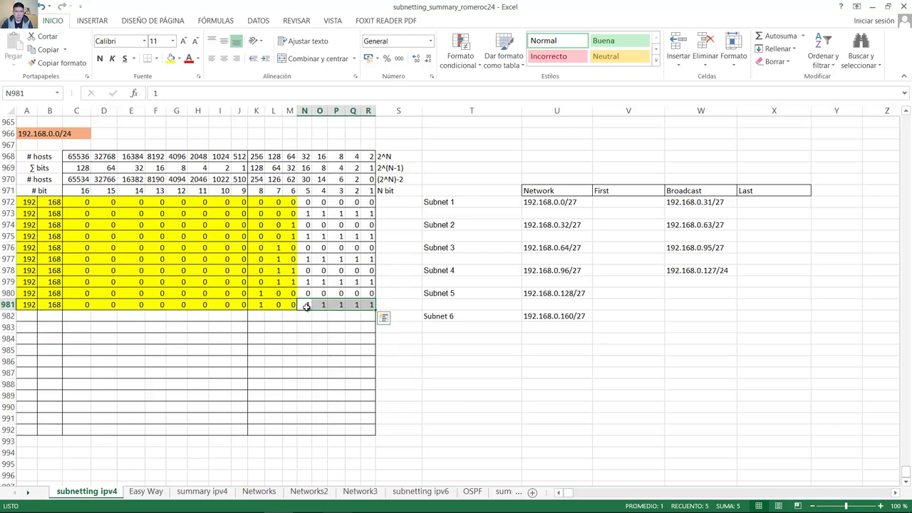
Enter 192.168.0.159/27 as Subnet 5's Broadcast address in W980.
click(697, 292)
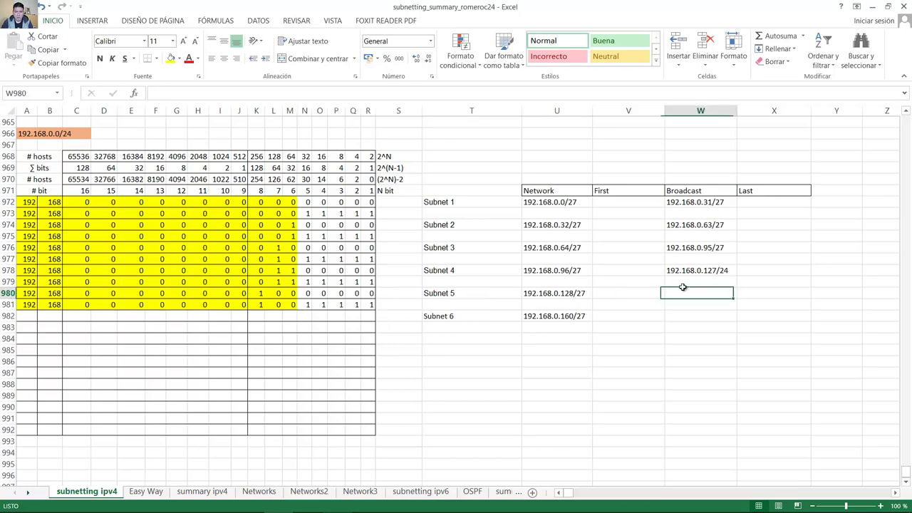
text(192.168.0.159)
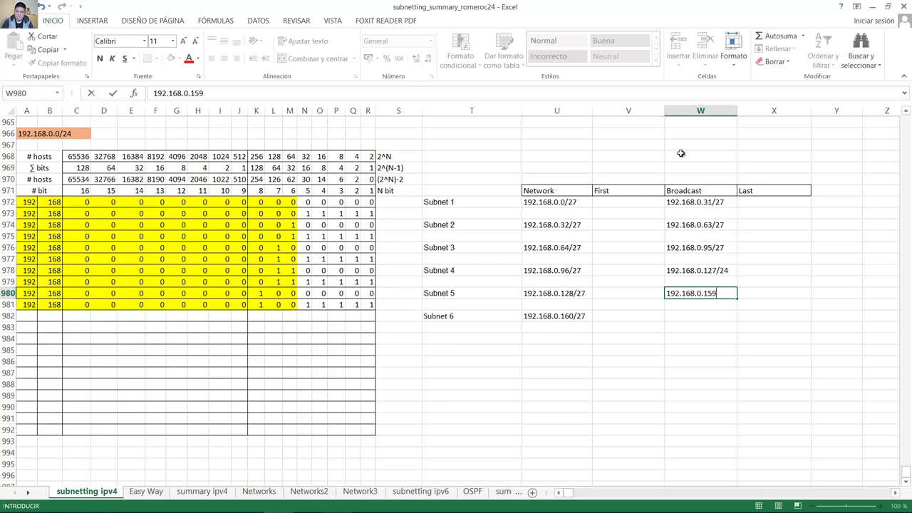
key(Return)
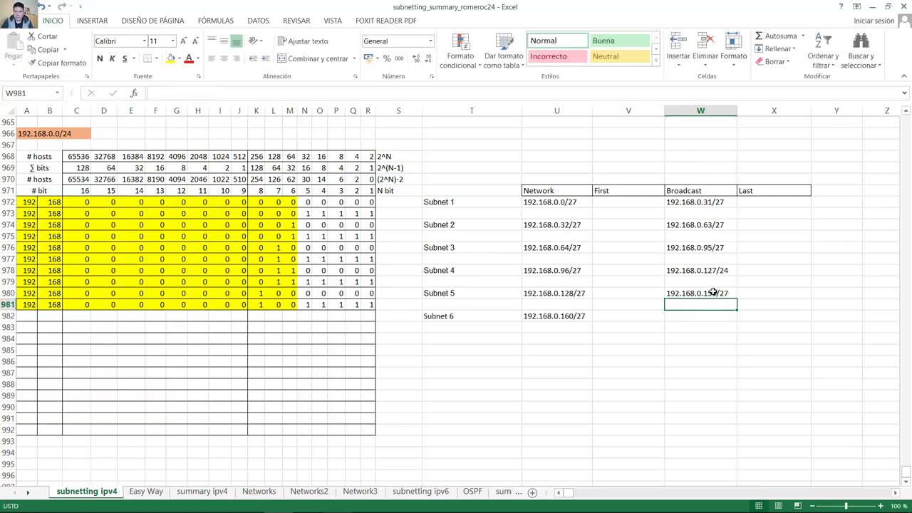
Compare Subnet 5's Broadcast address in W980 with Subnet 6's Network address in U982.
click(712, 293)
click(574, 317)
click(690, 292)
click(579, 318)
click(684, 301)
click(690, 293)
click(574, 316)
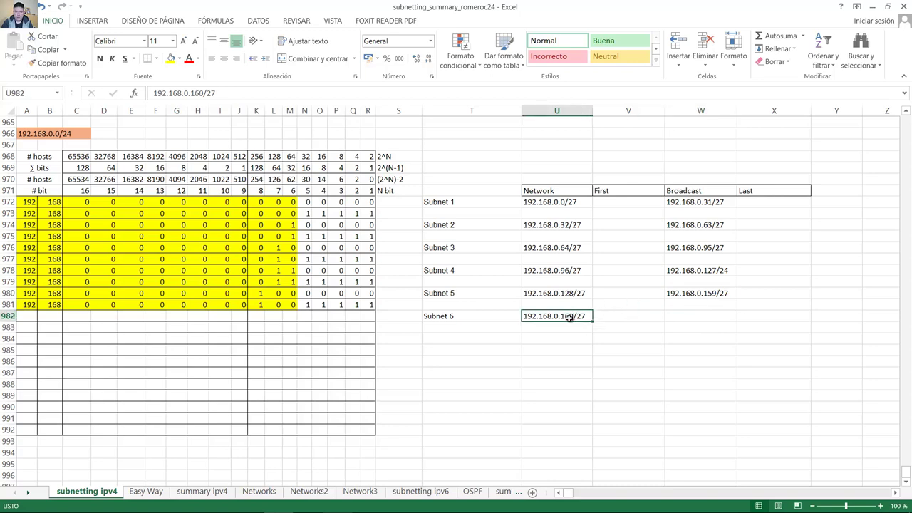
Start Subnet 6's network row with 192 in A982, 168 in B982 and zeros in C982 to H982.
click(27, 316)
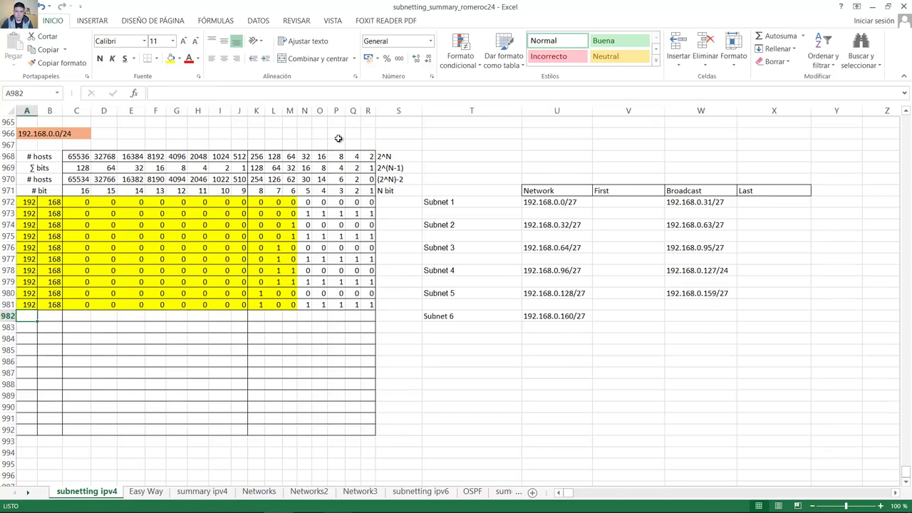
text(19)
key(Tab)
text(168)
key(Tab)
text(0)
key(Tab)
text(0)
key(Tab)
text(0)
key(Tab)
text(0)
key(Tab)
text(0)
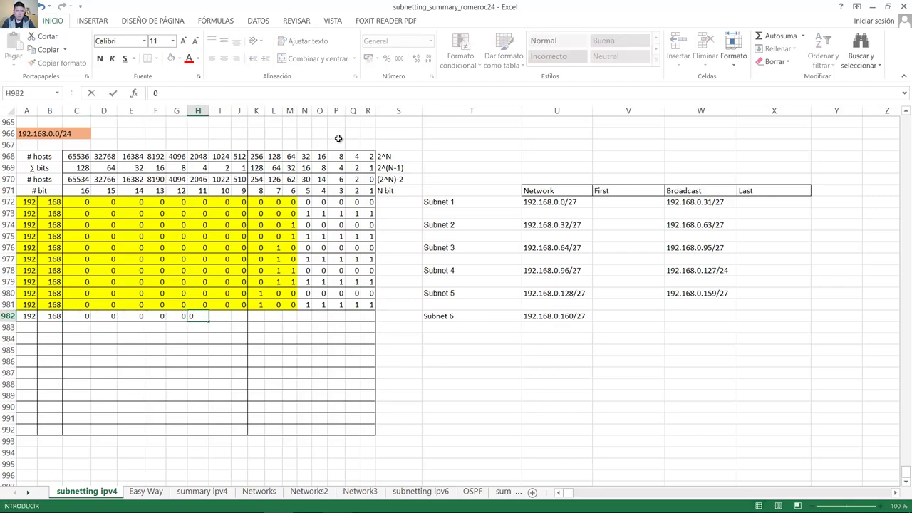
text(0)
key(Tab)
key(Tab)
key(Tab)
key(Tab)
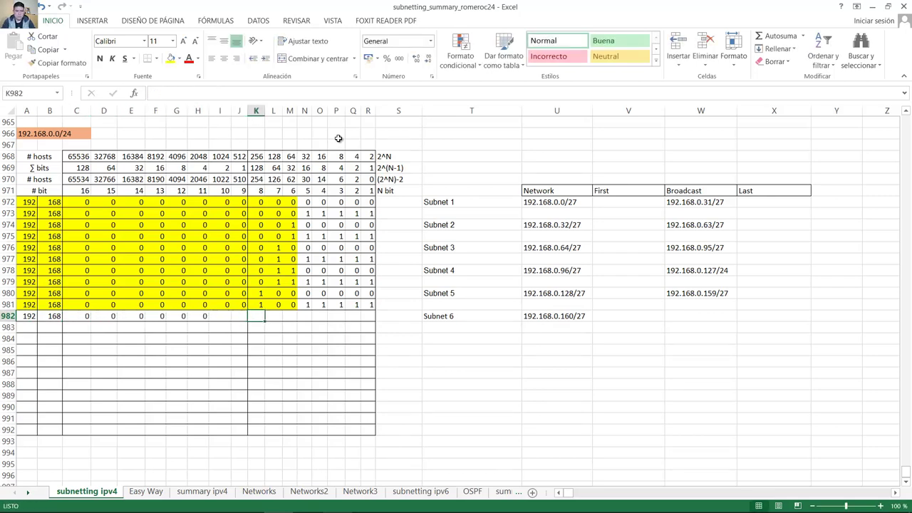
Complete the third octet of row 982 with zeros through J982.
key(Left)
key(Left)
key(Left)
text(0)
key(Tab)
text(0)
key(Tab)
Fill the last octet of row 982 with 1, 0, 1 in K982:M982 and zeros in N982:R982.
text(1)
key(Tab)
text(0)
key(Tab)
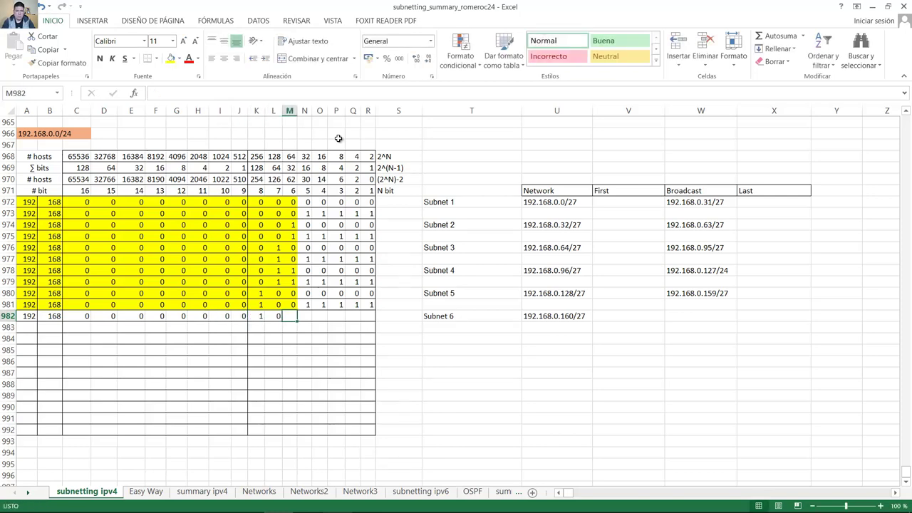
drag(304, 303, 366, 316)
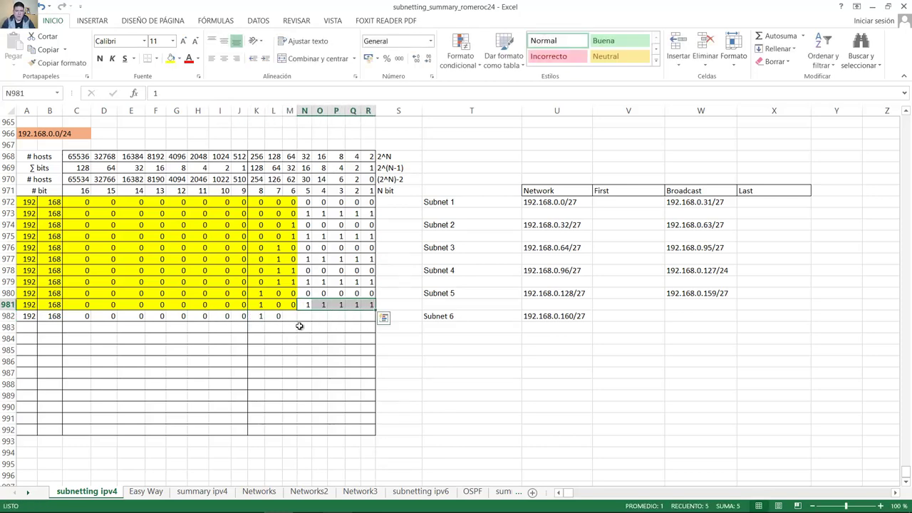
click(292, 316)
text(1	0	0	0	0	0)
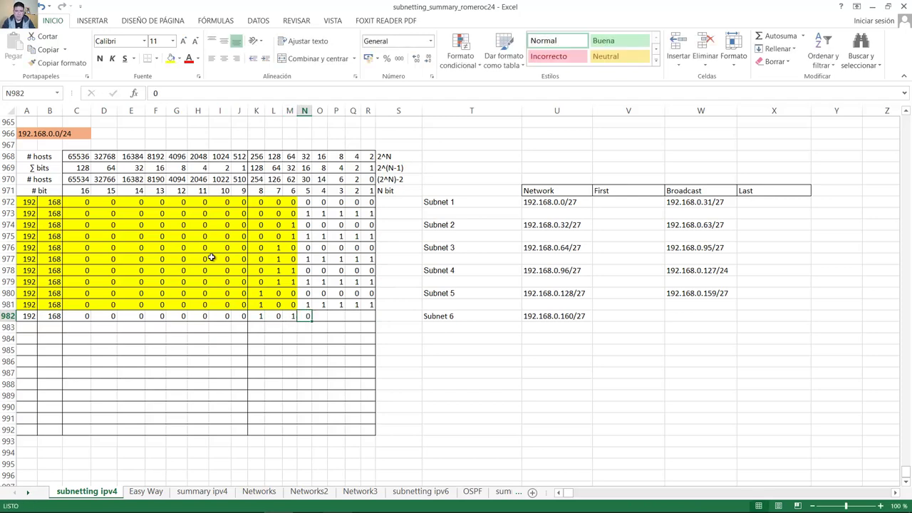
Fill the network portion A982:M982 with yellow and check its bits against Subnet 6's Network address in U982.
drag(292, 316, 13, 316)
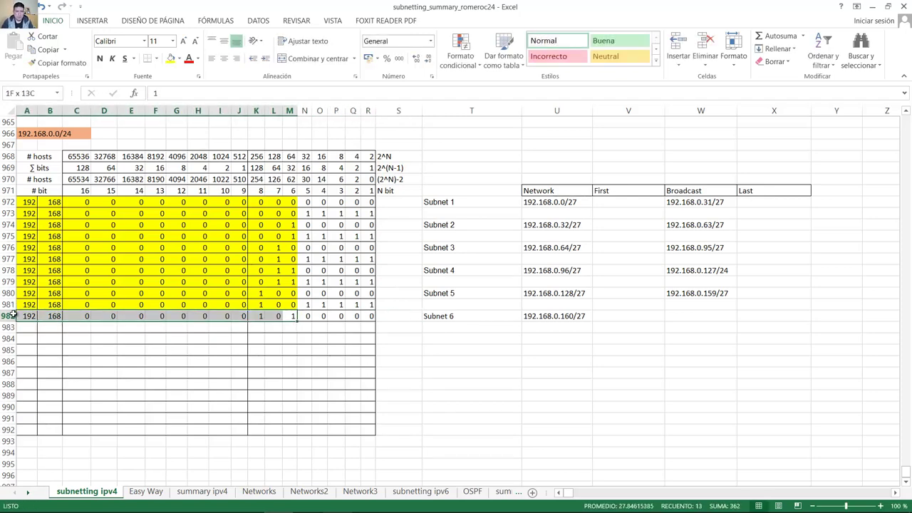
click(171, 58)
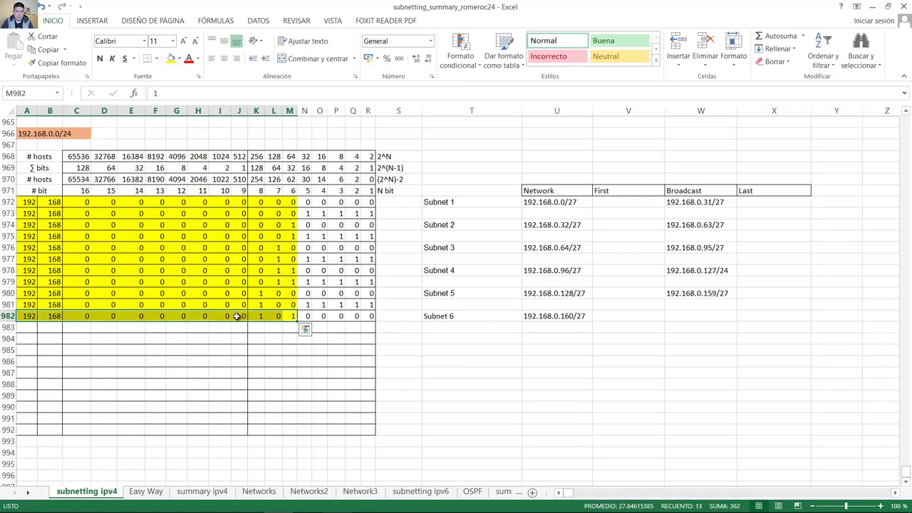
click(258, 317)
click(287, 315)
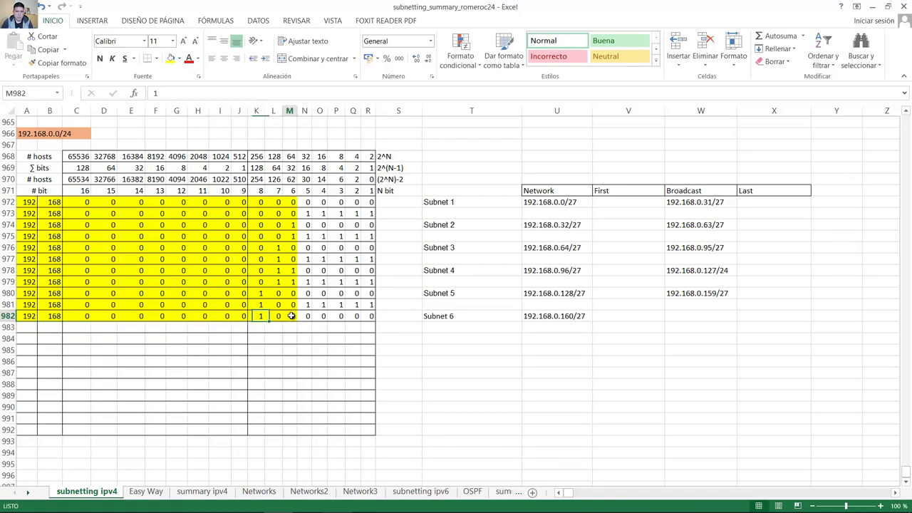
click(563, 317)
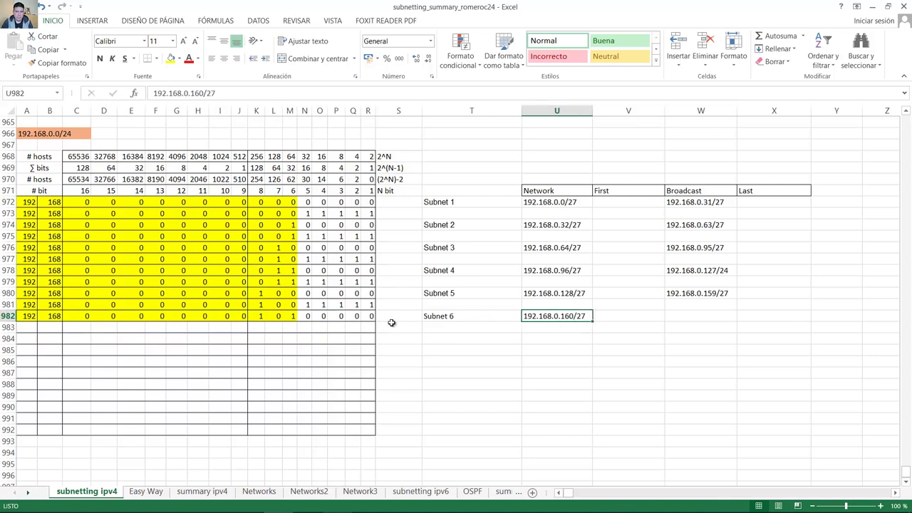
Repeat row 982's yellow network portion in row 983, enter 1s in host bits N983:R983 and check the last octet.
drag(37, 321, 368, 328)
click(306, 327)
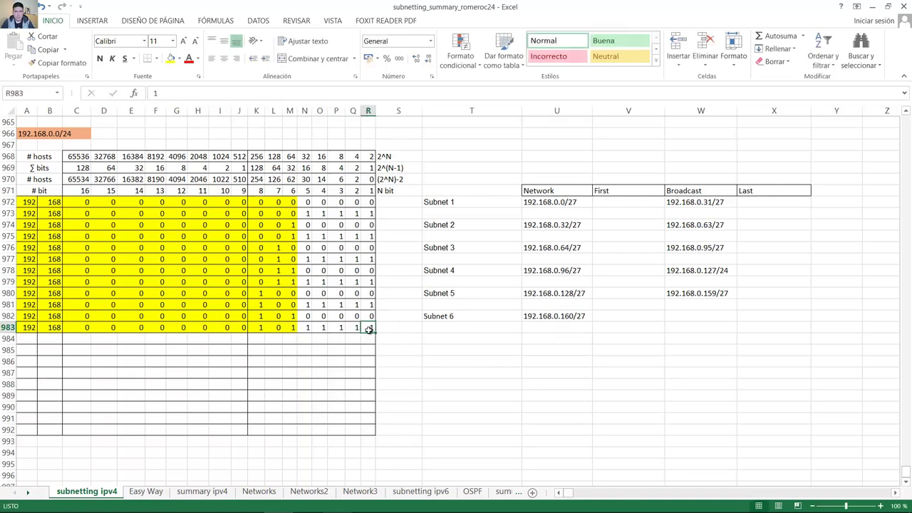
click(258, 327)
click(288, 327)
drag(308, 327, 367, 327)
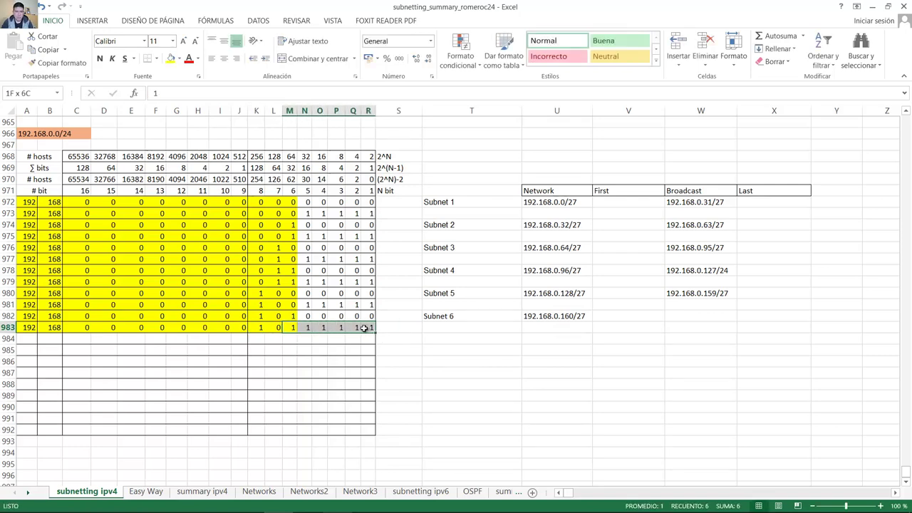
Enter 192.168.0.191/27 as Subnet 6's Broadcast address in W982.
click(682, 319)
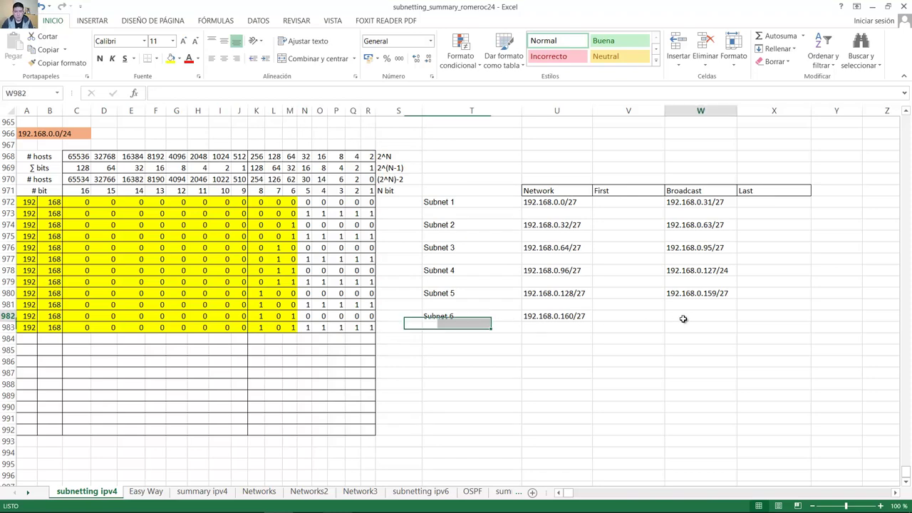
text(192.16)
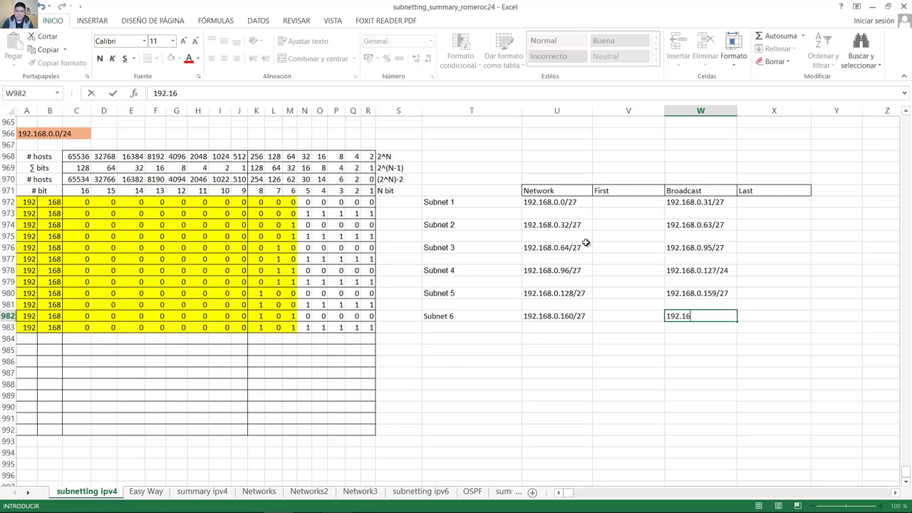
text(8.0.1921/2)
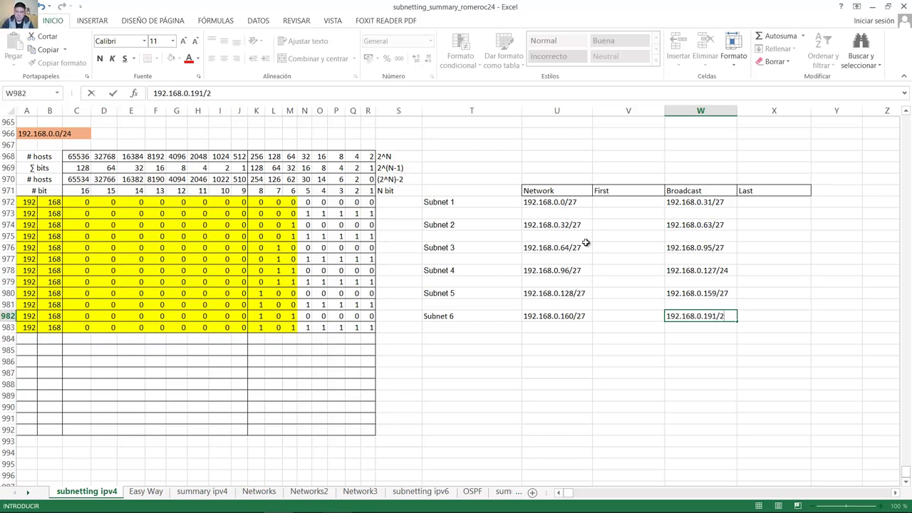
text(7)
key(Return)
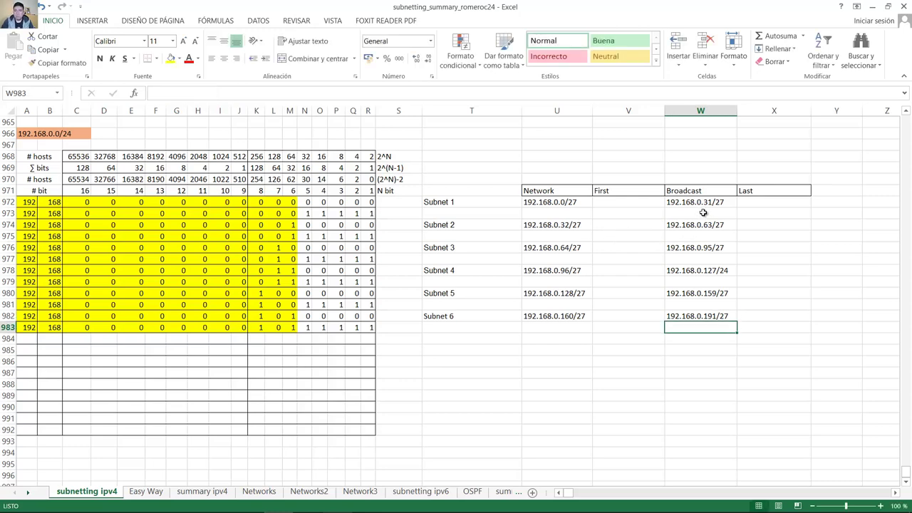
click(702, 316)
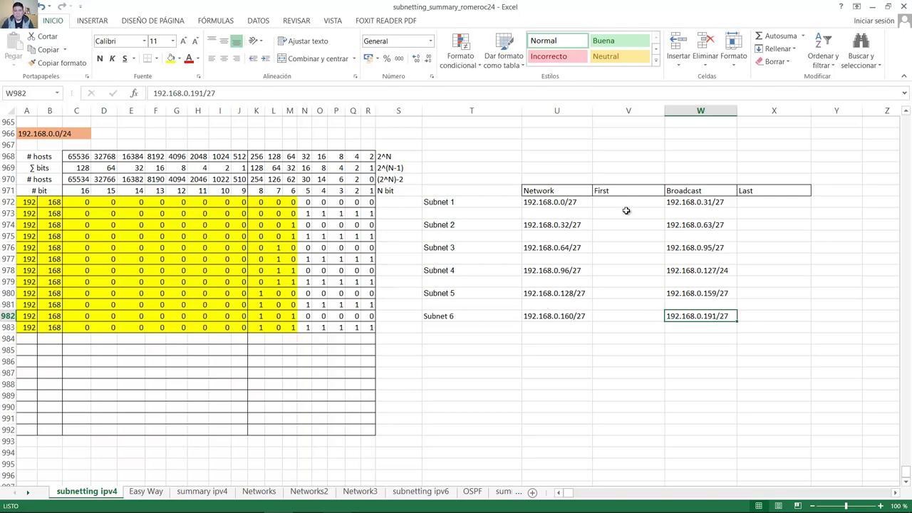
Examine the First and Last columns of the subnet table and the cells belonging to Subnet 1.
drag(625, 190, 617, 316)
drag(762, 192, 759, 326)
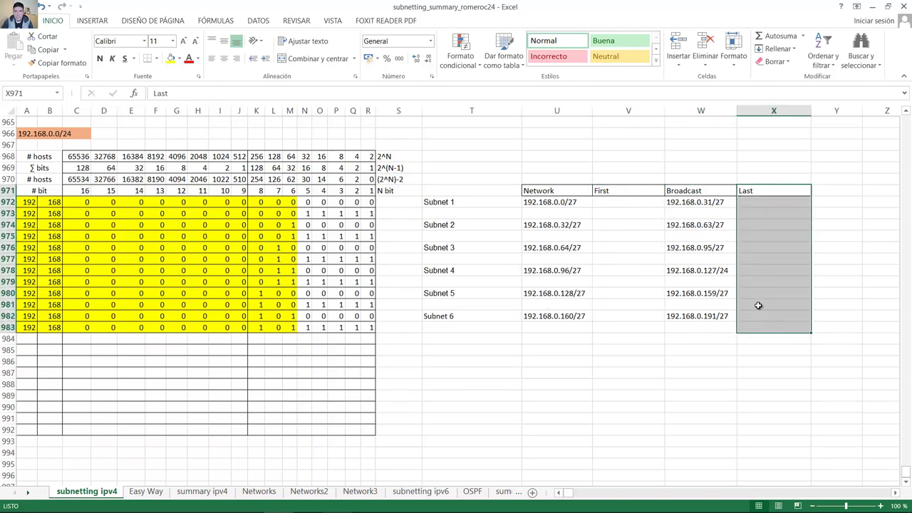
click(623, 191)
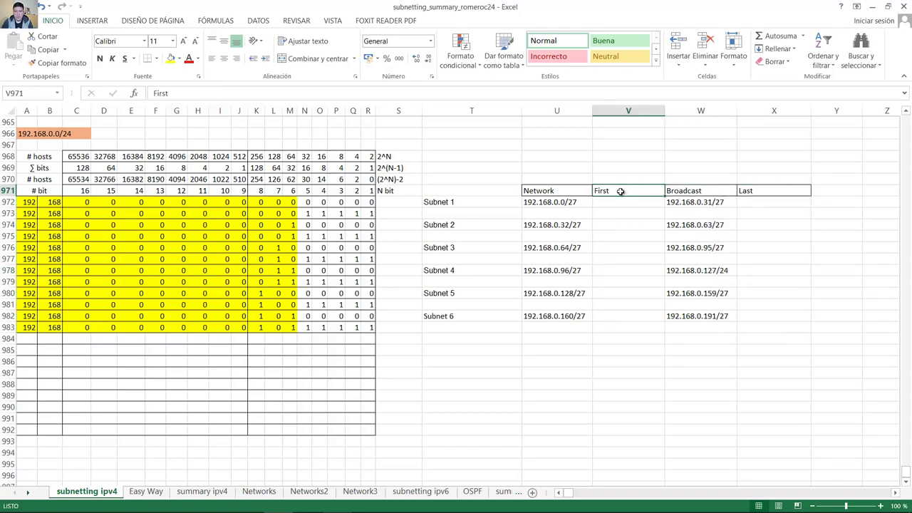
click(776, 189)
click(631, 193)
click(756, 196)
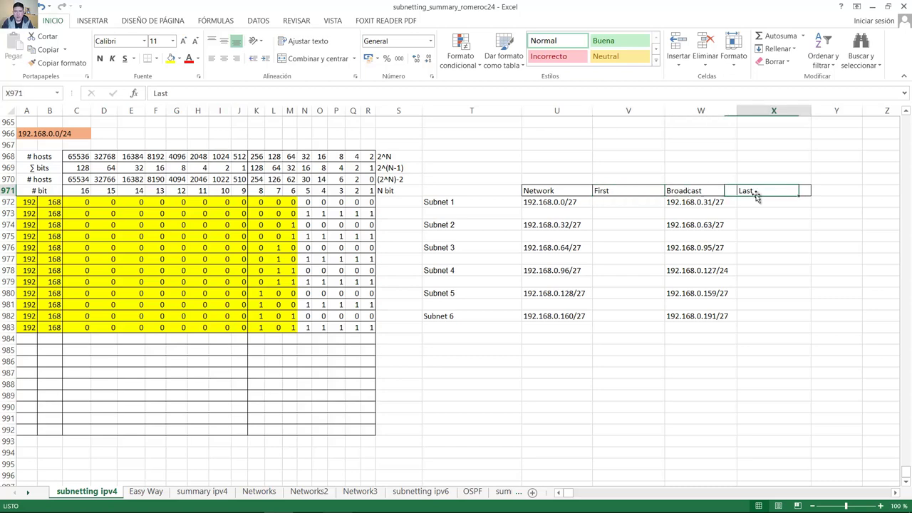
click(612, 189)
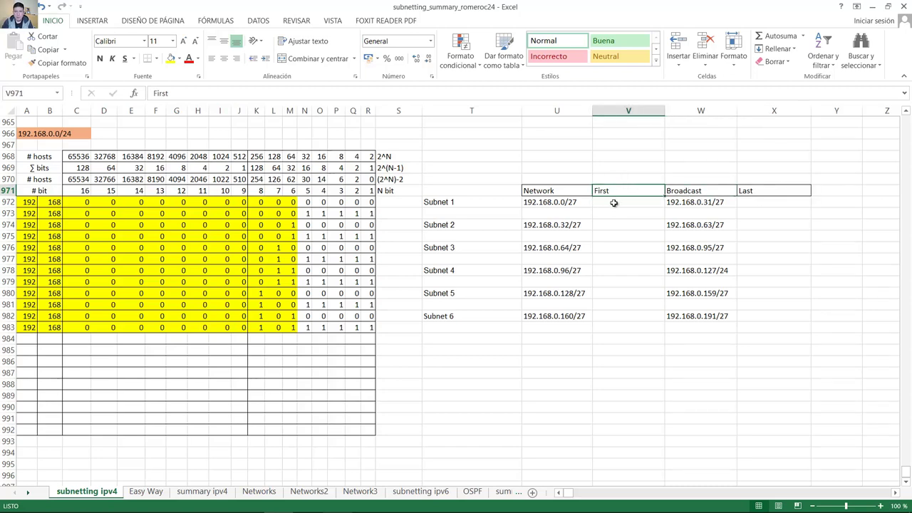
drag(468, 201, 760, 206)
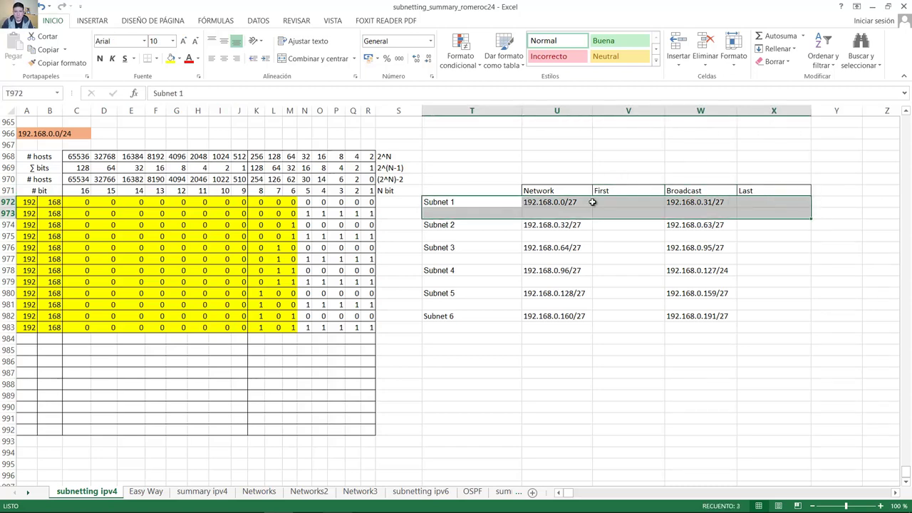
Enter 192.168.0.1/27 as Subnet 1's First address in V972, one above its Network address.
click(619, 201)
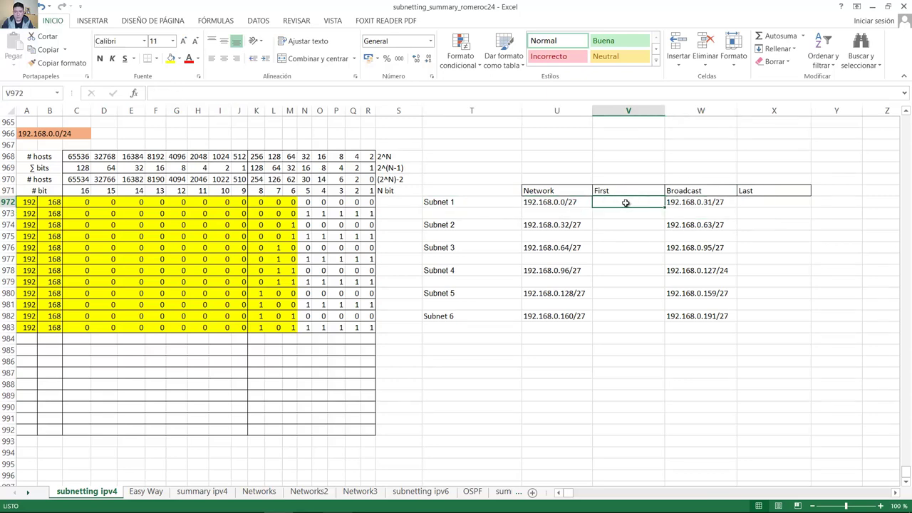
click(559, 202)
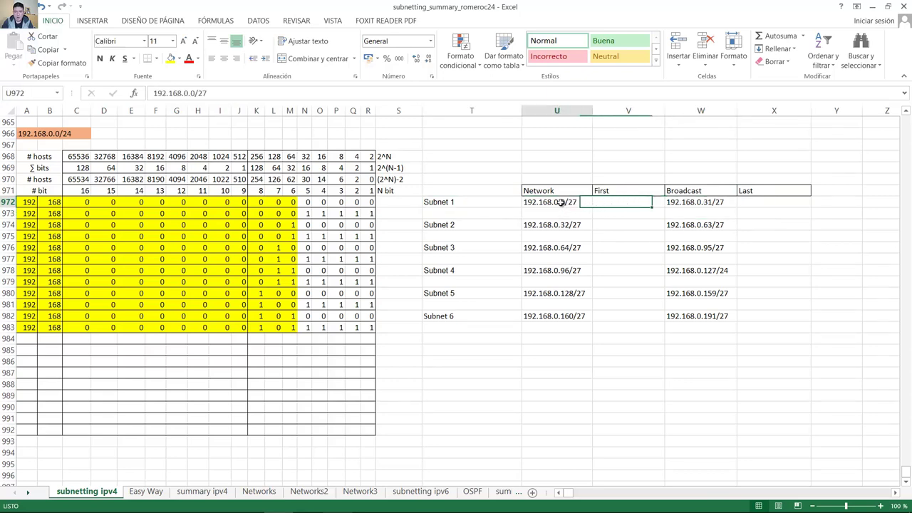
click(627, 202)
text(192.168.0.)
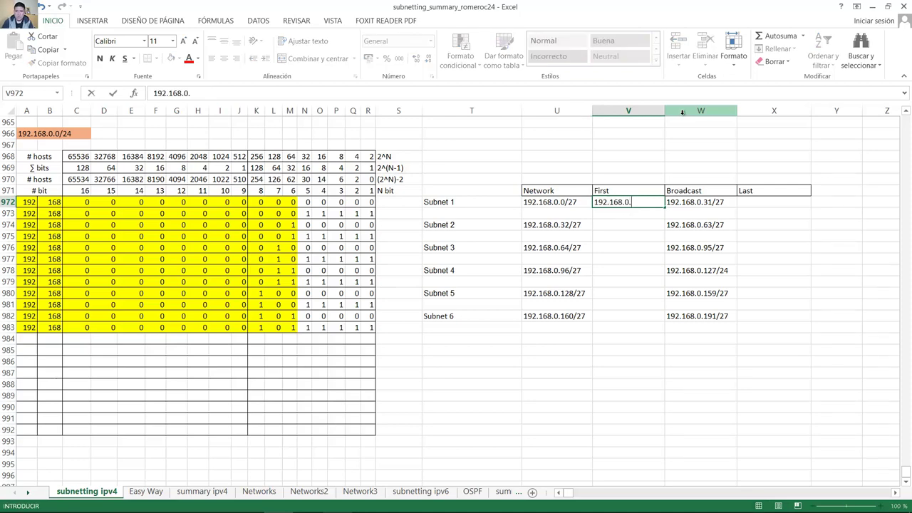
text(1/27)
key(Return)
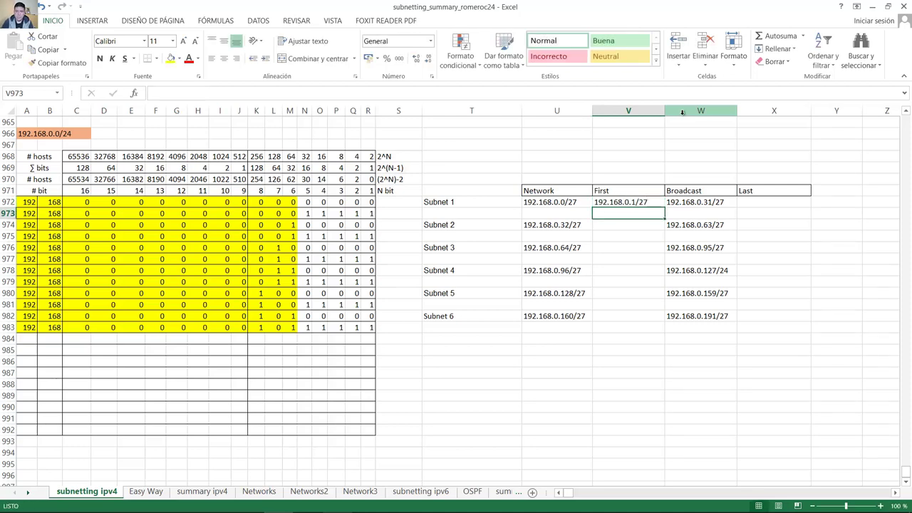
Enter 192.168.0.30/27 as Subnet 1's Last address in X972, one below its Broadcast address.
click(745, 202)
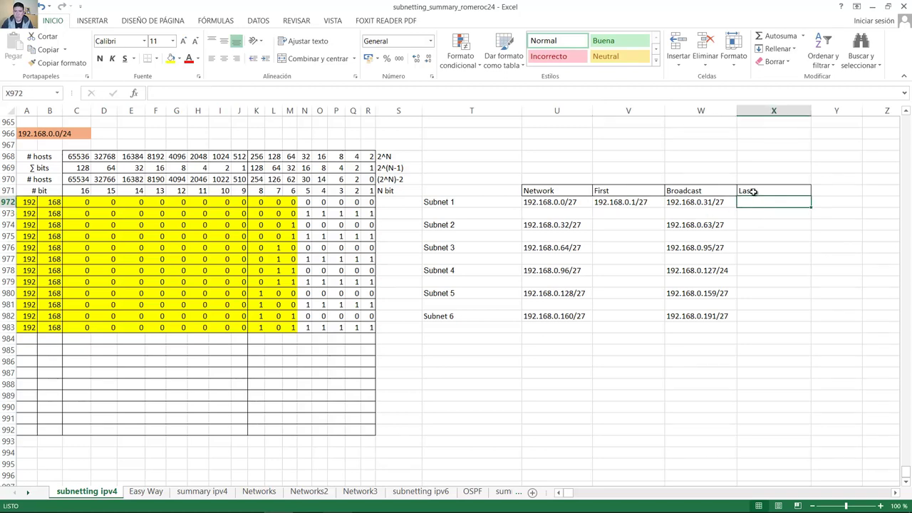
click(710, 206)
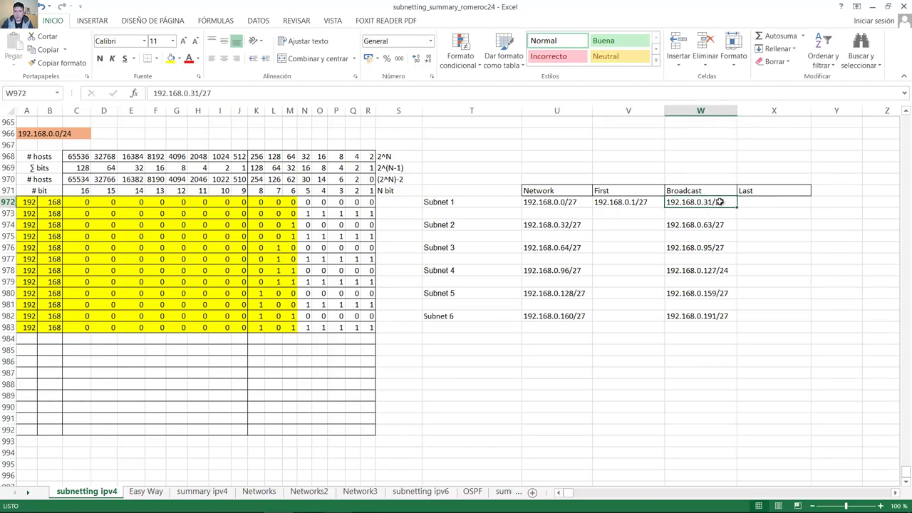
click(762, 203)
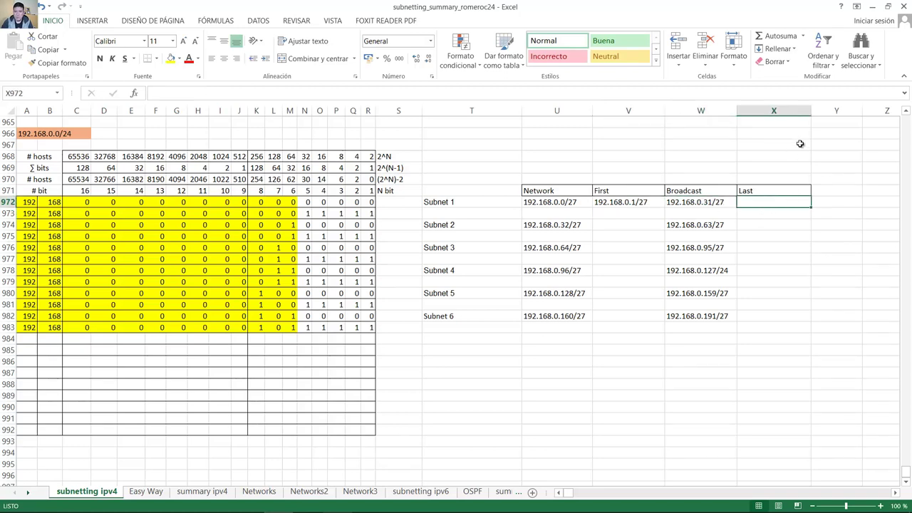
text(192.168.0.)
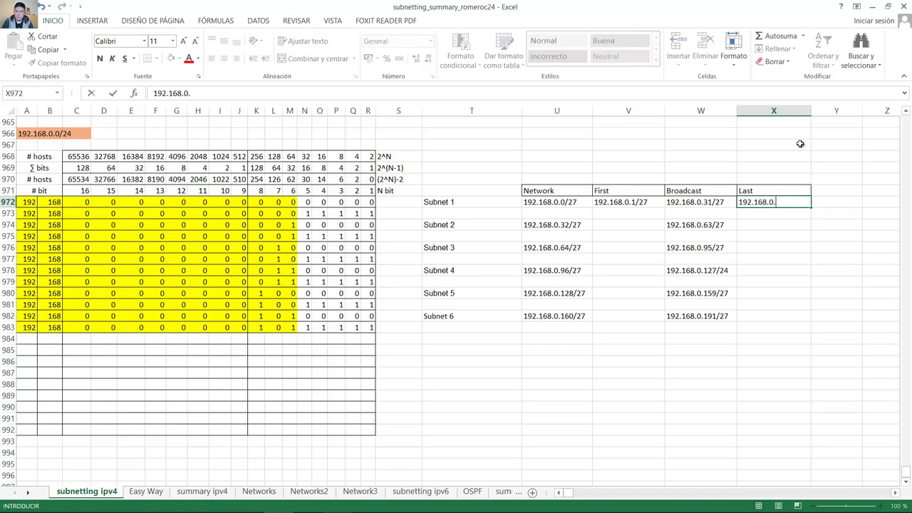
text(30/27)
key(Return)
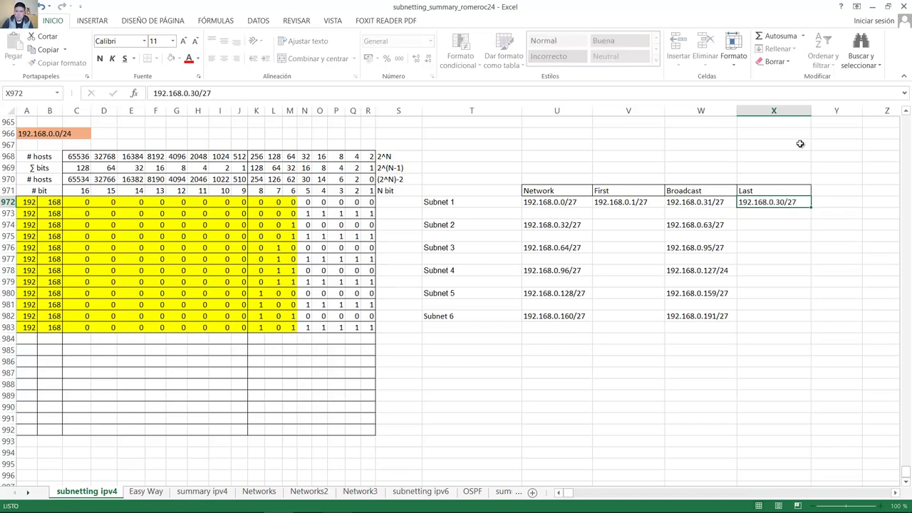
Enter 192.168.0.33/27 as Subnet 2's First address in V974 and 192.168.0.62/27 as its Last address in X974.
click(612, 225)
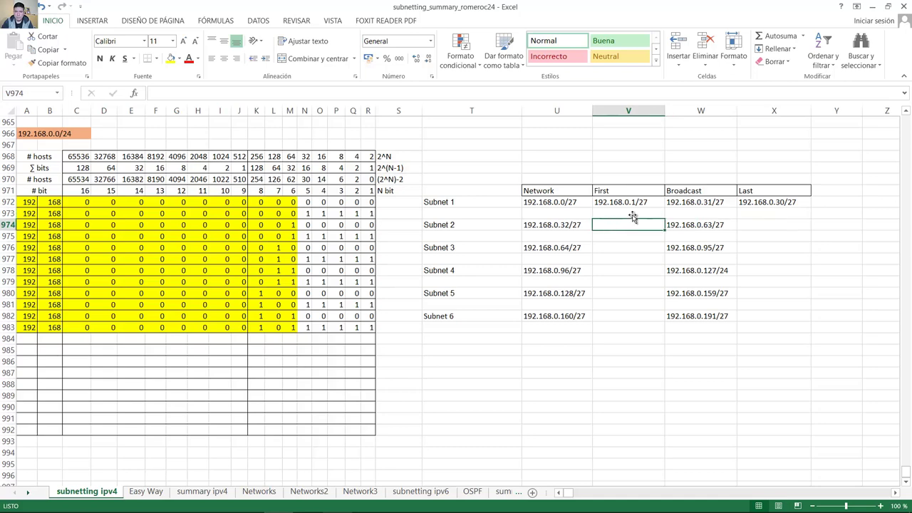
text(192)
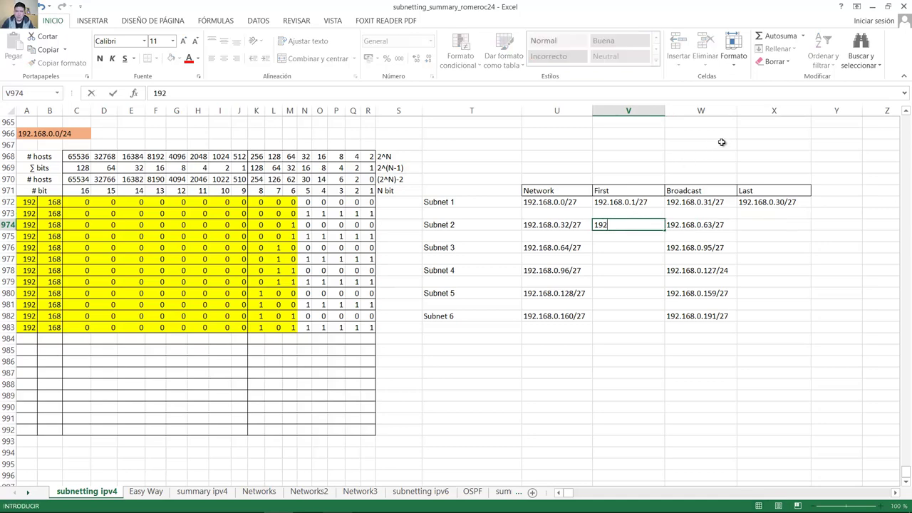
text(.168.0.33/27)
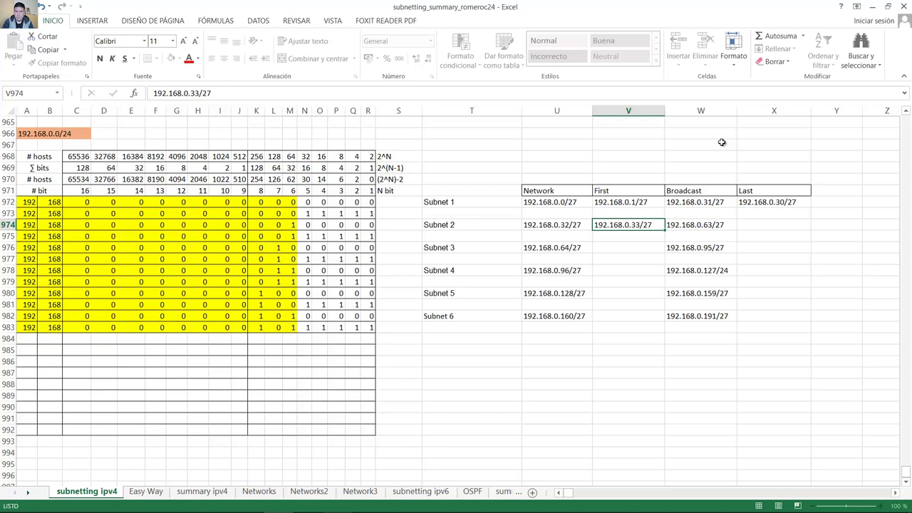
key(Tab)
key(Tab)
text(192)
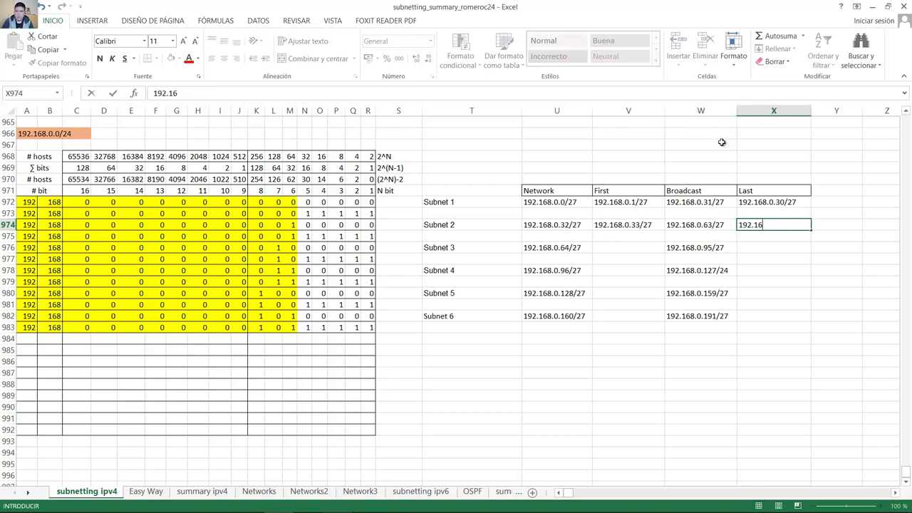
text(.168.0.62/27)
key(Return)
Enter 192.168.0.65/27 as Subnet 3's First address in V976, copying the 192.168.0. prefix for reuse.
key(Down)
key(Left)
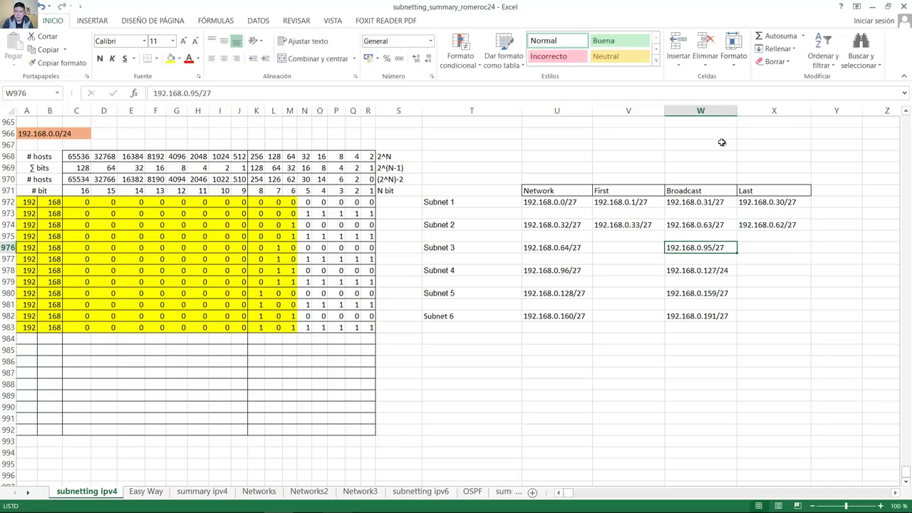
key(Left)
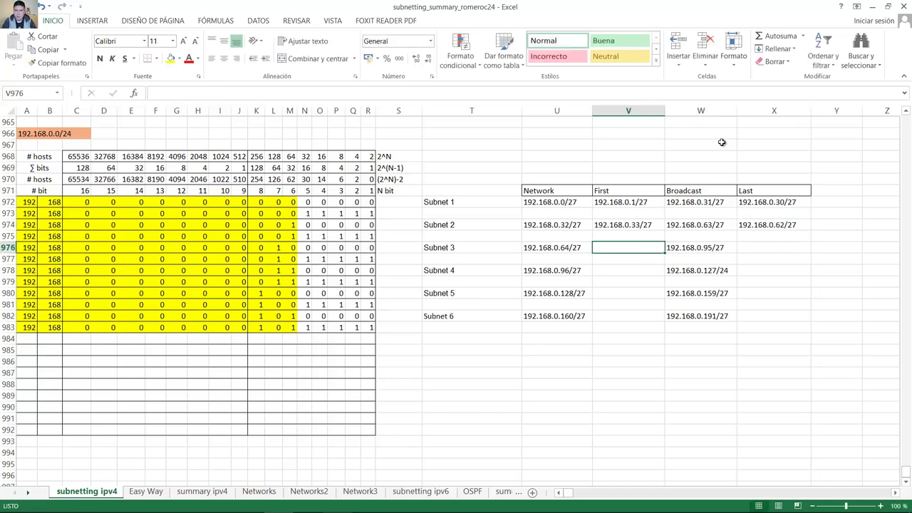
text(192)
key(BackSpace)
key(BackSpace)
double_click(639, 225)
mouse_move(631, 225)
mouse_down()
mouse_move(593, 226)
mouse_move(639, 237)
mouse_up()
key(ctrl+c)
text(65/27)
Enter 192.168.0.94/27 as Subnet 3's Last address in X976, reusing the copied prefix.
key(Tab)
key(Tab)
key(ctrl+v)
key(F2)
text(94/27)
key(Return)
Enter 192.168.0.97/27 as Subnet 4's First address in V978 and 192.168.0.126/27 as its Last address in X978.
key(Return)
key(ctrl+v)
key(F2)
text(97/27)
key(Tab)
key(Tab)
key(ctrl+v)
key(F2)
text(126/27)
key(Return)
Enter 192.168.0.129/27 as Subnet 5's First address in V980 and 192.168.0.158/27 as its Last address in X980.
key(Return)
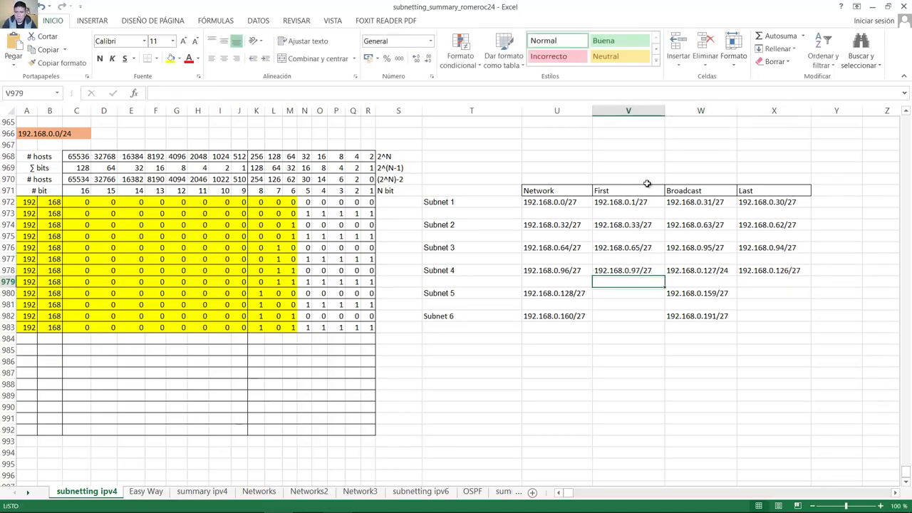
key(F2)
key(ctrl+v)
text(129/27)
key(Tab)
key(Tab)
key(ctrl+v)
key(F2)
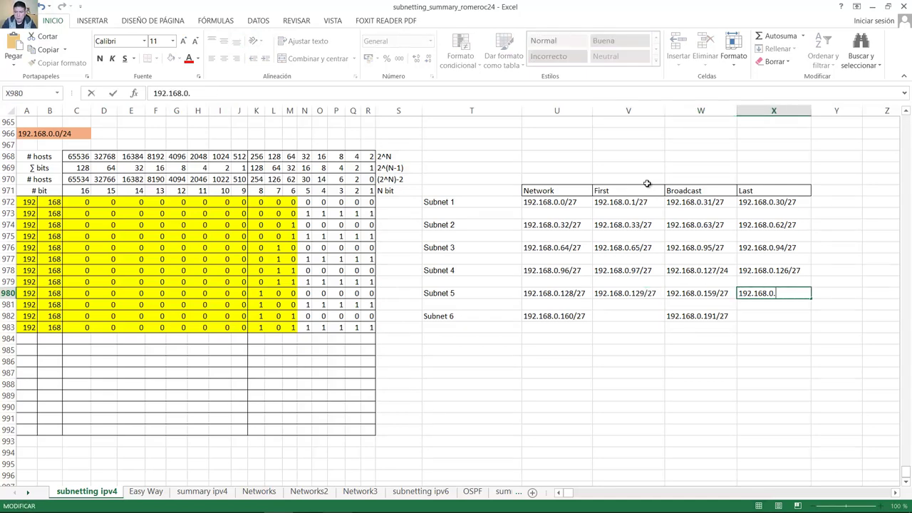
text(158/27)
key(Return)
Enter 192.168.0.161/27 as Subnet 6's First address in V982 and 192.168.0.190/27 as its Last address in X982.
key(Return)
key(F2)
key(ctrl+v)
text(161/27)
key(Tab)
key(Tab)
key(F2)
key(ctrl+v)
text(190/27)
key(Return)
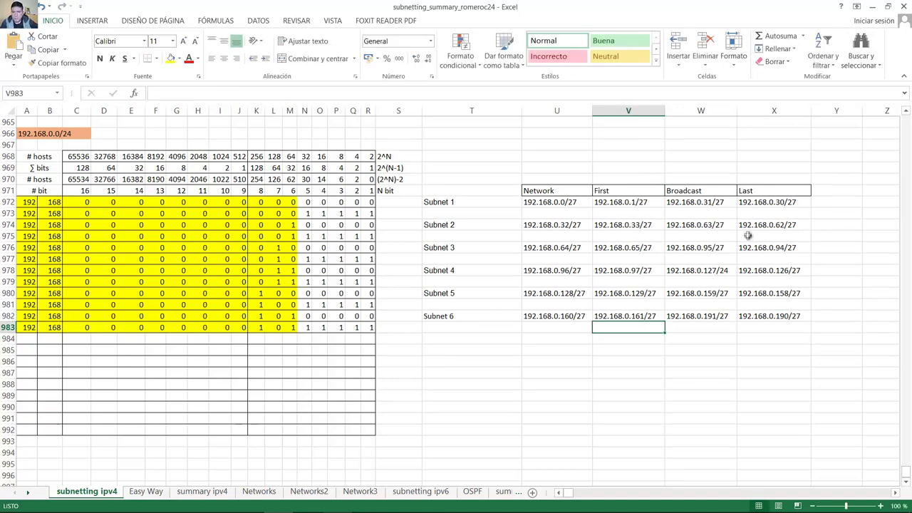
click(747, 318)
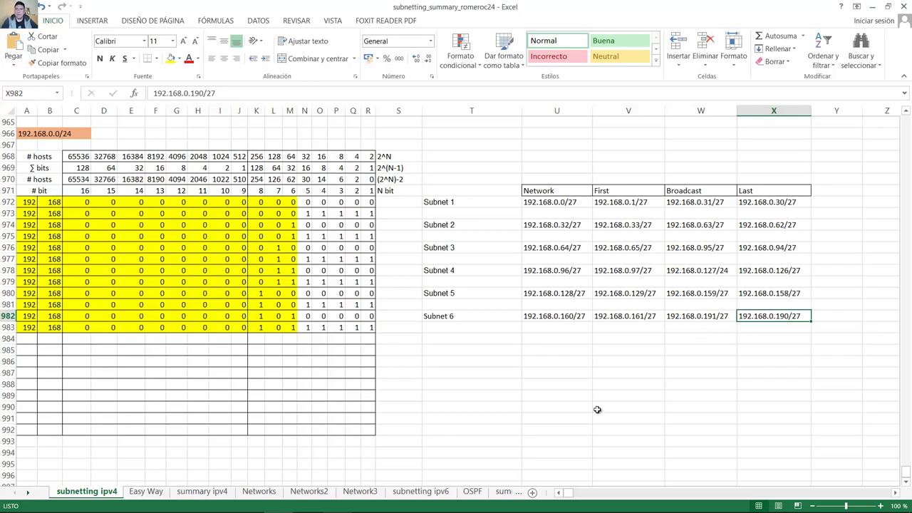
Switch to the Word lab document and examine the blank subnet table and the Step 2 instructions for addressing the diagram.
click(189, 507)
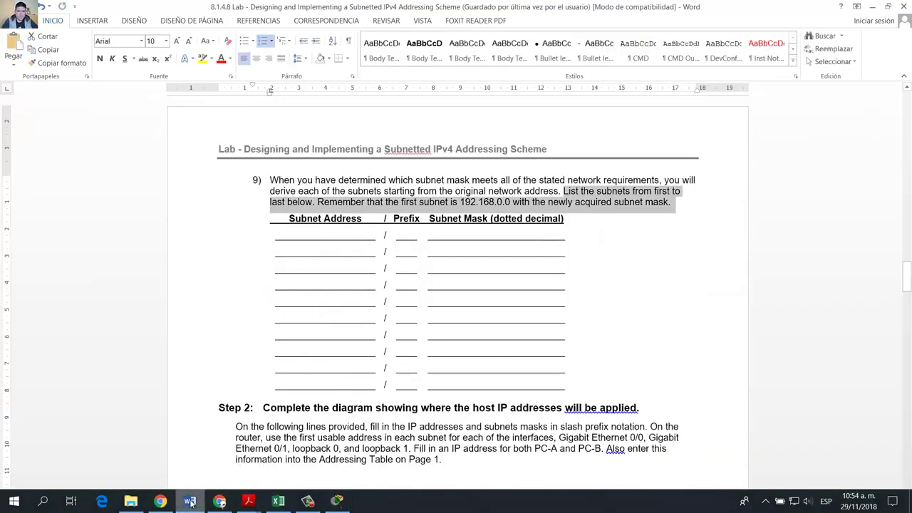
drag(311, 239, 569, 390)
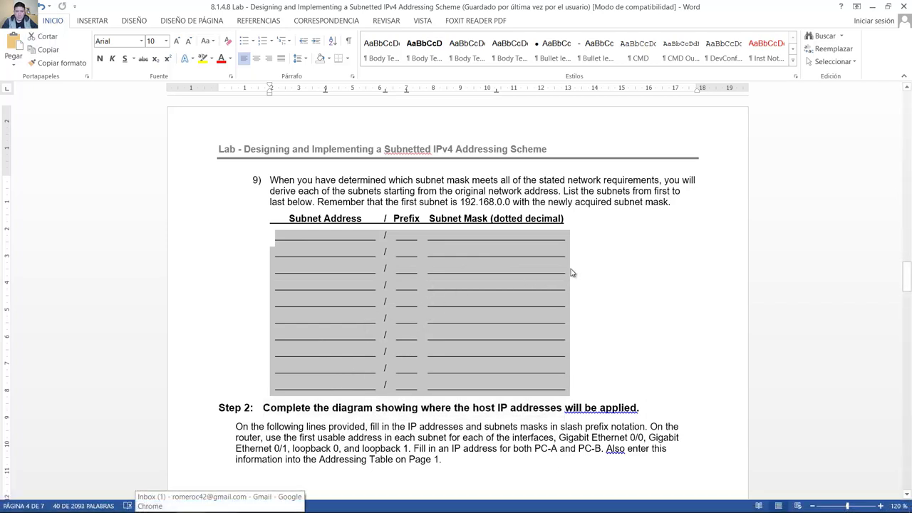
scroll(577, 267, down, 8)
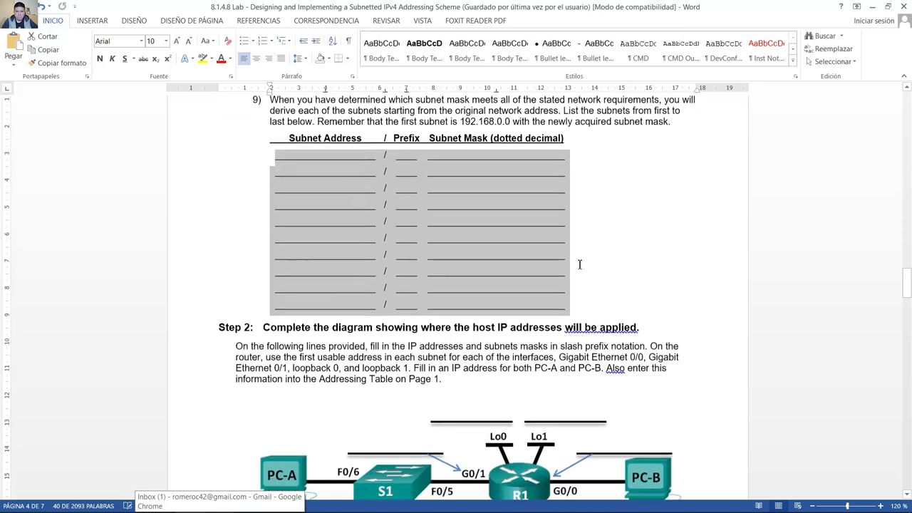
scroll(579, 265, up, 1)
click(377, 134)
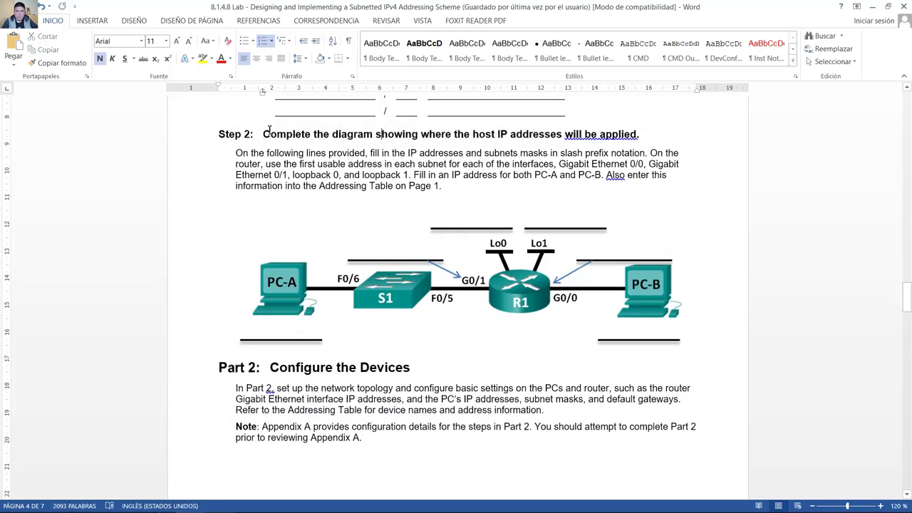
drag(315, 134, 641, 134)
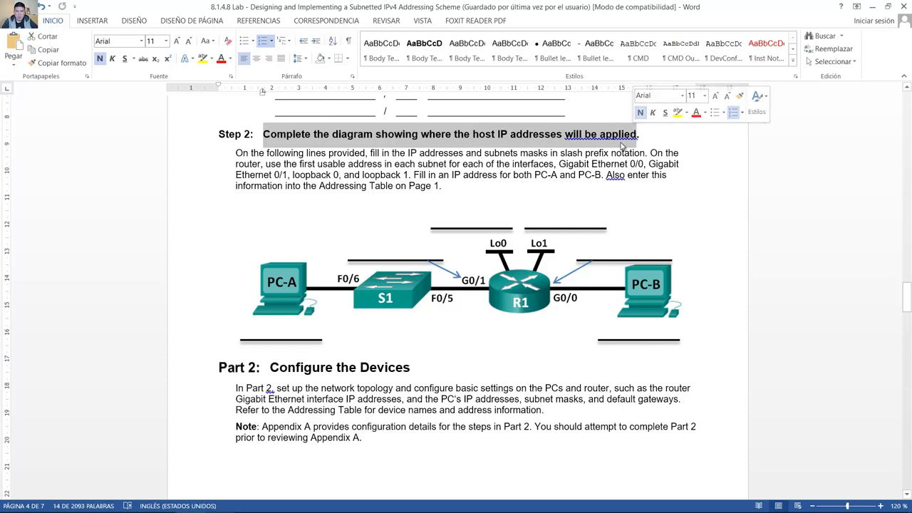
scroll(564, 200, down, 1)
drag(242, 118, 686, 130)
drag(526, 137, 411, 140)
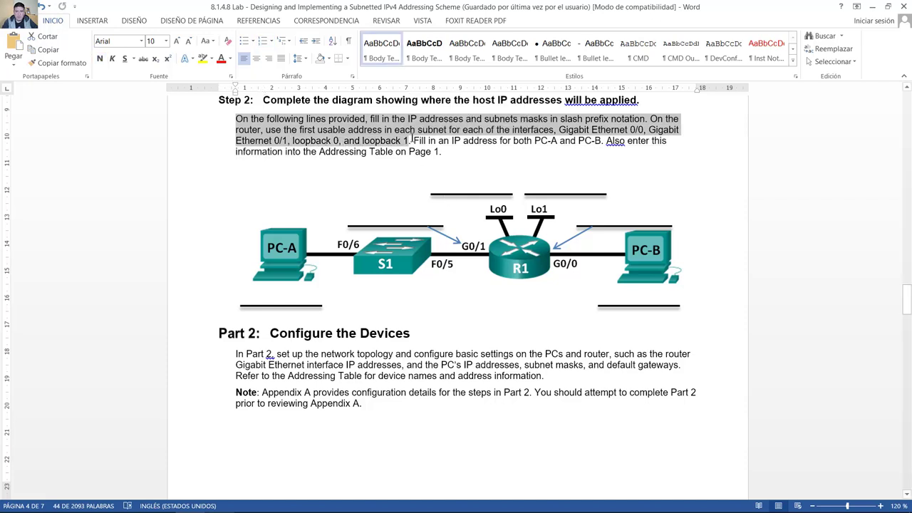
click(411, 140)
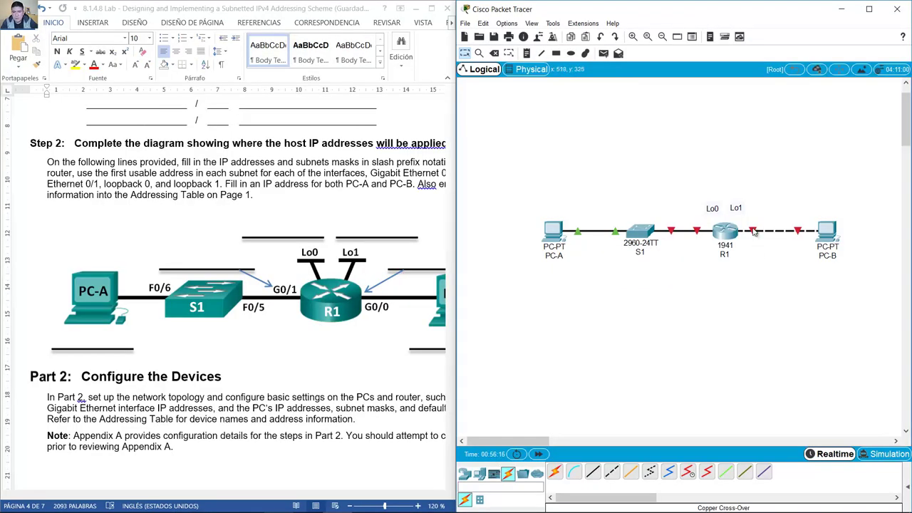
In Packet Tracer, place the note "Subnet 1 - Employee" below the link between R1 and PC-B.
mouse_move(754, 234)
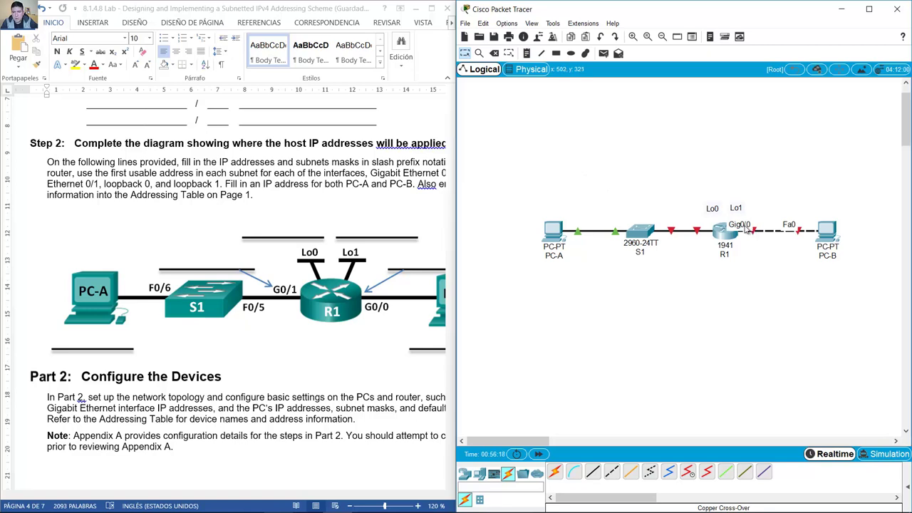
key(n)
click(752, 275)
text(Subnet 1 - Employee)
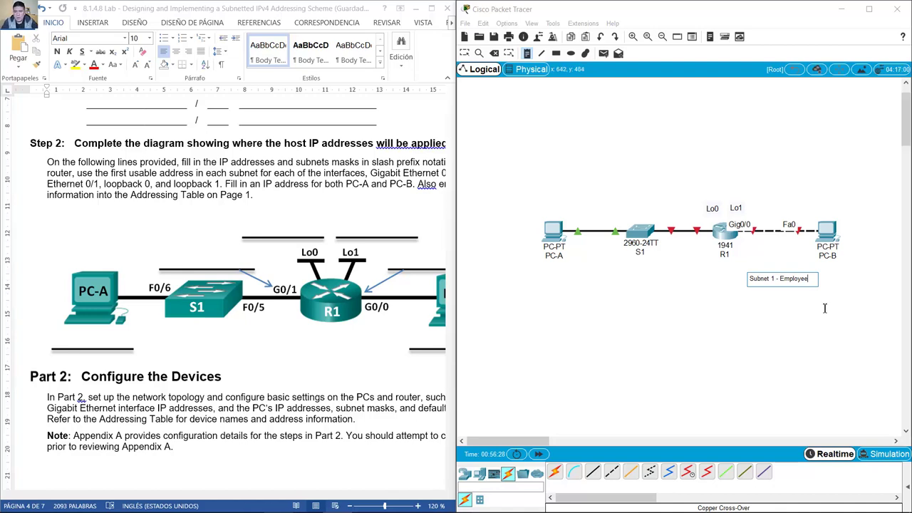
click(824, 308)
Place the note "Subnet 2 - Administration" below switch S1, between PC-A and R1.
click(637, 262)
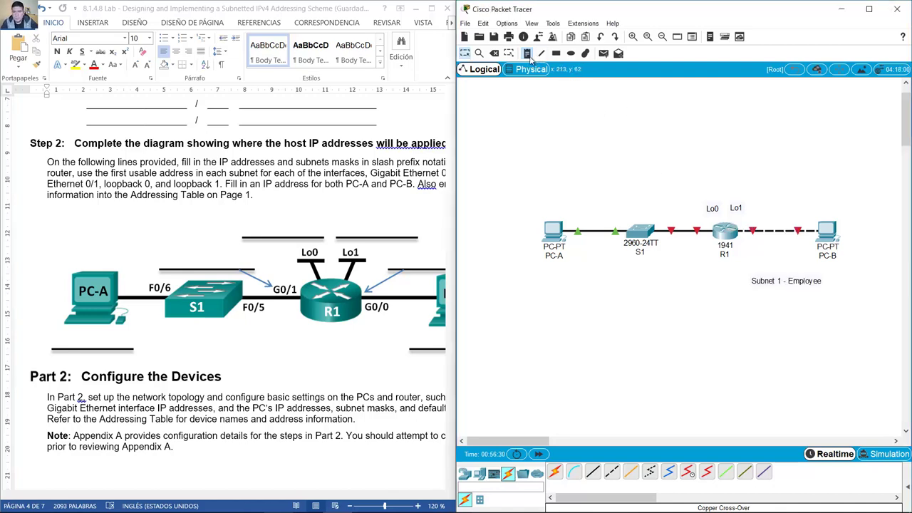
click(596, 269)
text(Subnet 2)
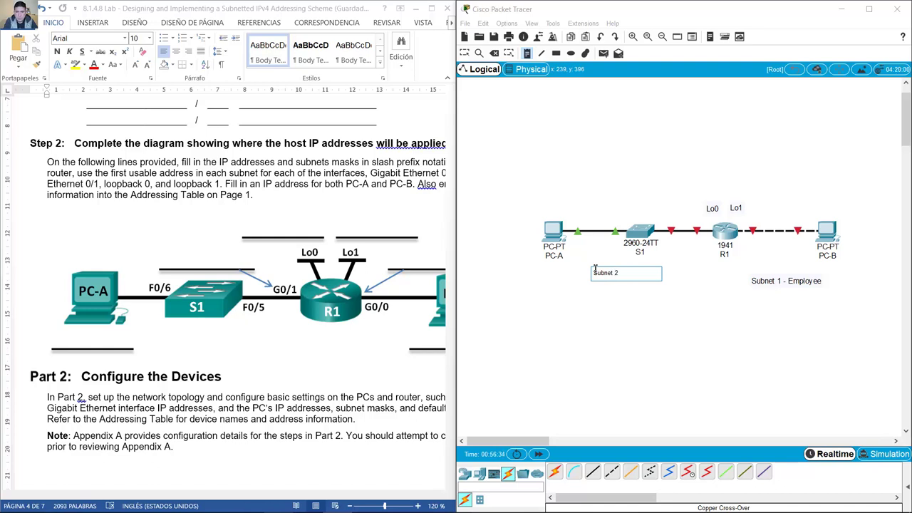
text( - Administration)
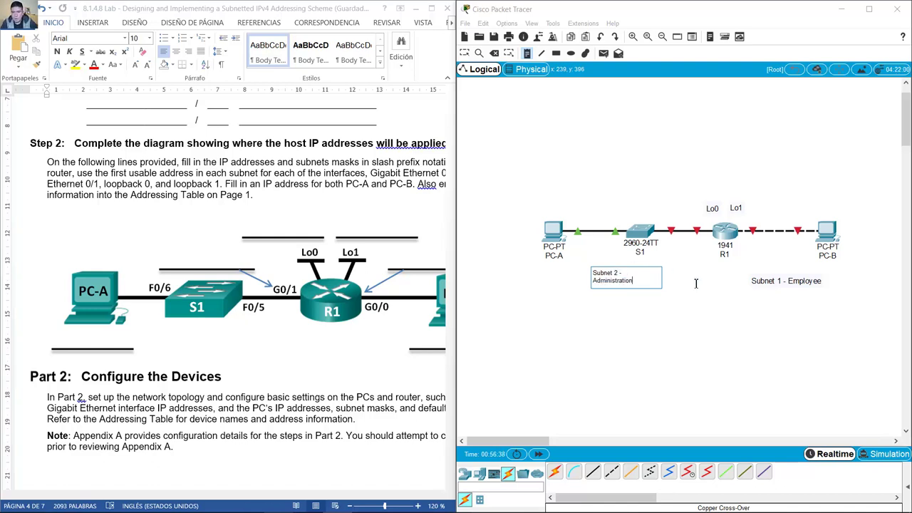
click(464, 54)
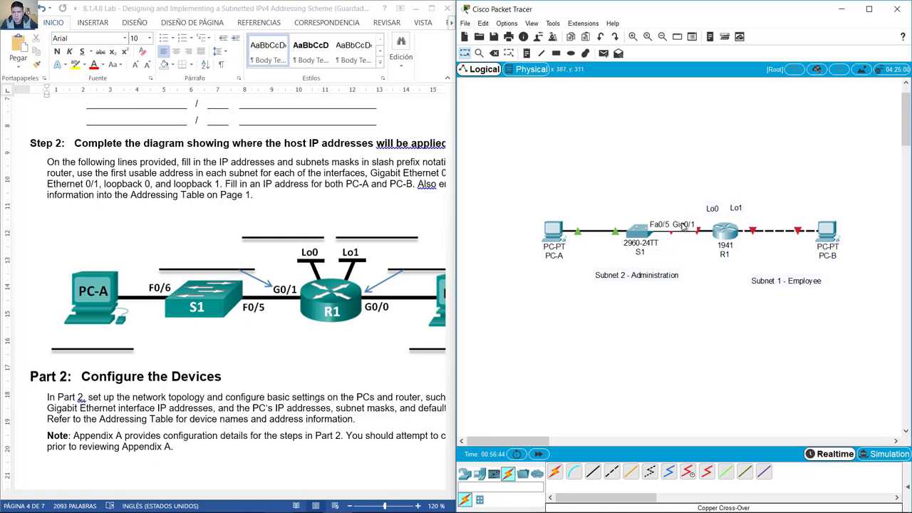
Move the Subnet 2 - Administration and Subnet 1 - Employee notes slightly up and to the right.
drag(668, 279, 670, 278)
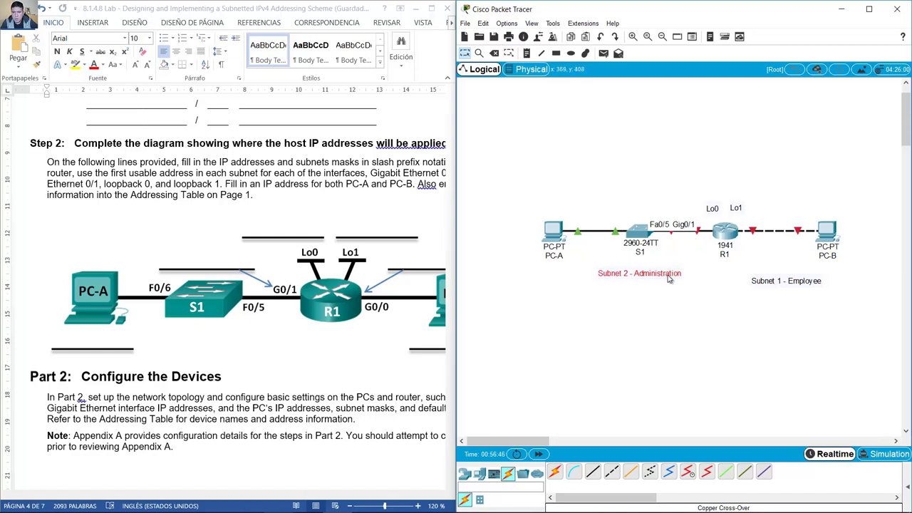
drag(774, 283, 778, 279)
Open the Lo0 label above router R1 for editing.
drag(540, 440, 547, 443)
click(669, 173)
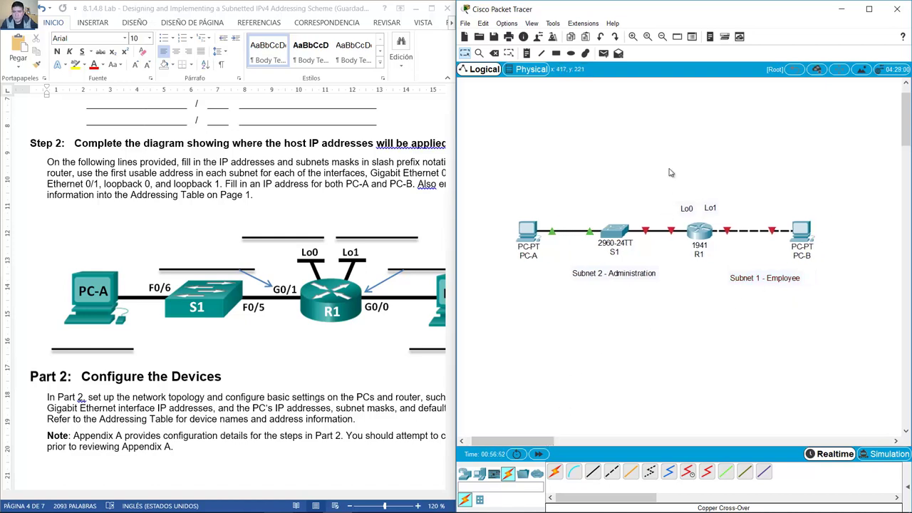
double_click(686, 210)
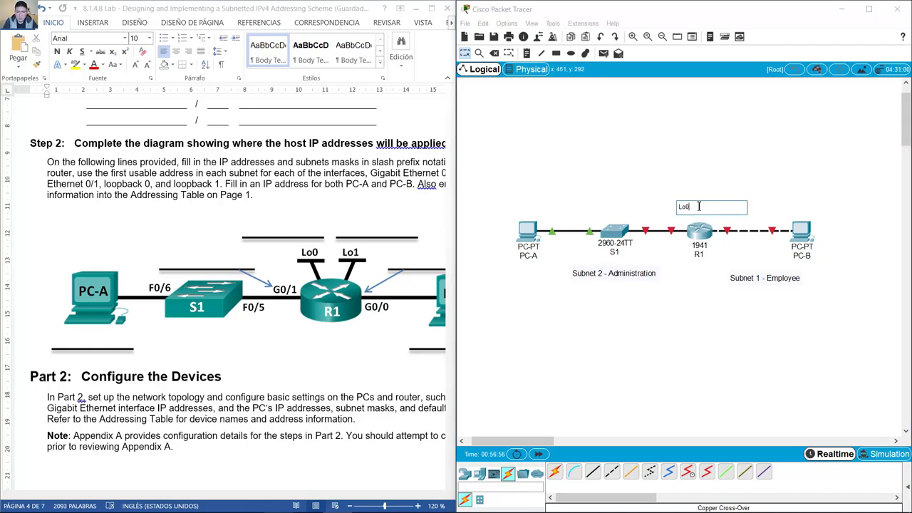